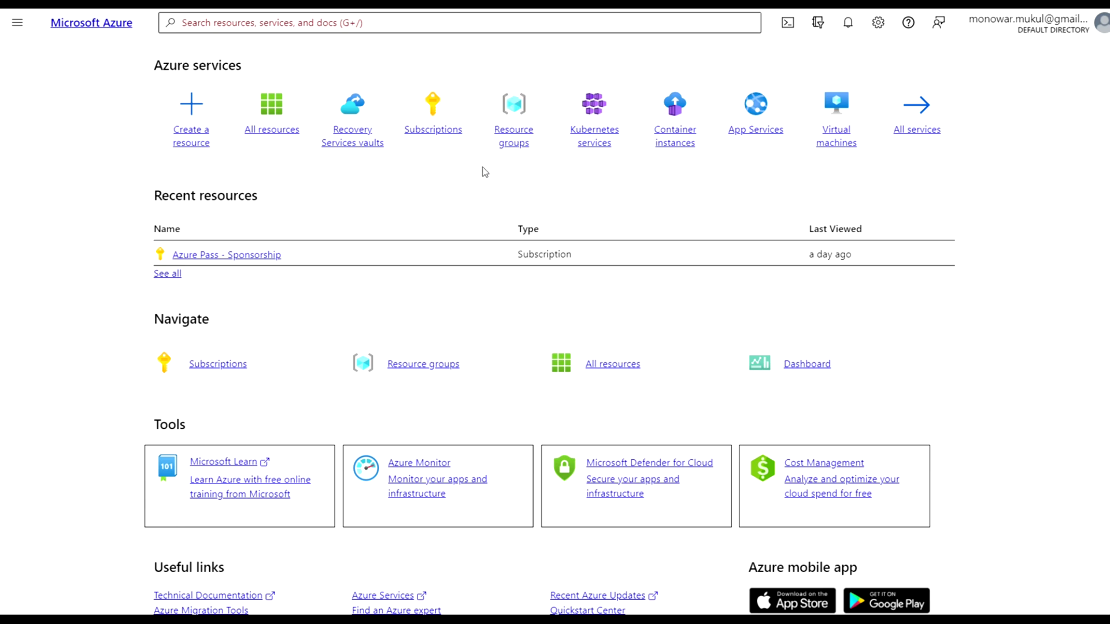
Search for 'Recovery' and start a new vault from the Recovery Services vaults list
{"action": "left_click", "coordinate": [330, 26]}
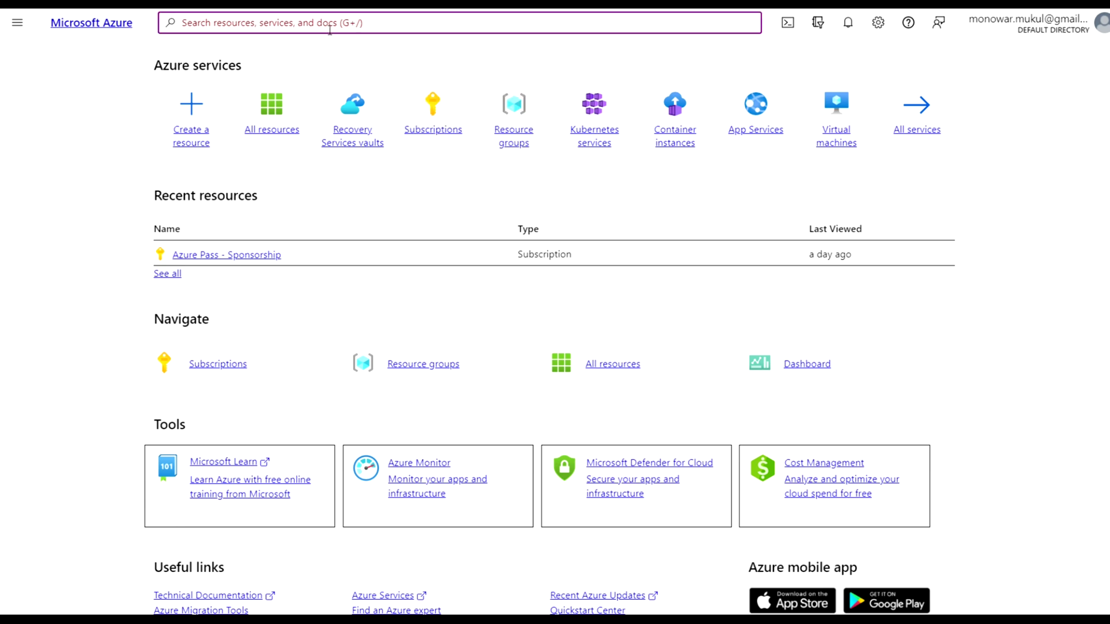
{"action": "type", "text": "Reco"}
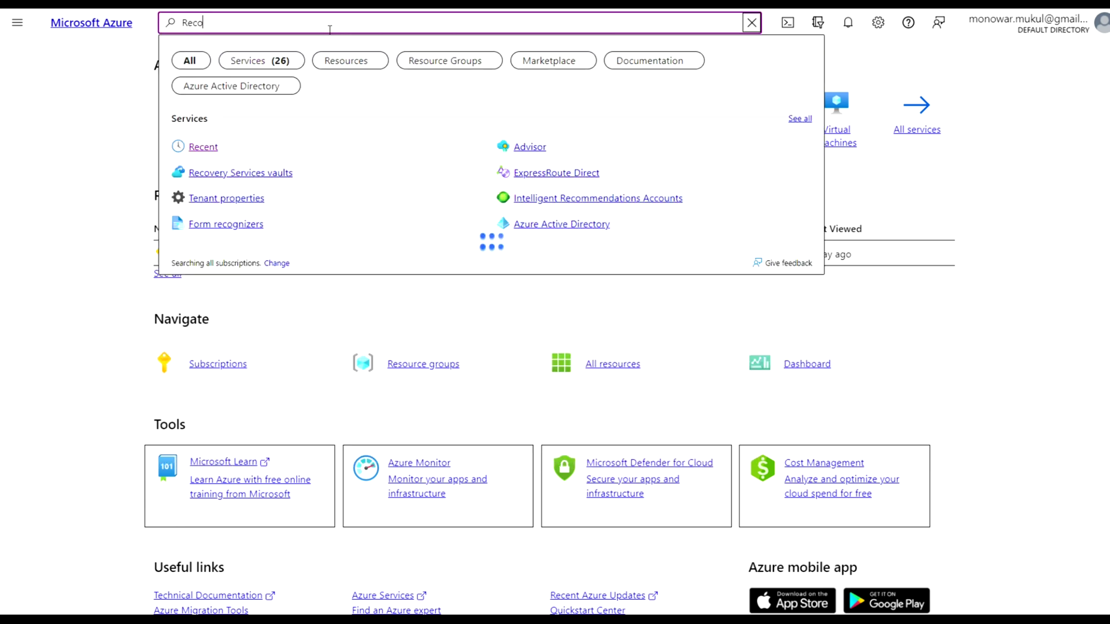
{"action": "type", "text": "very"}
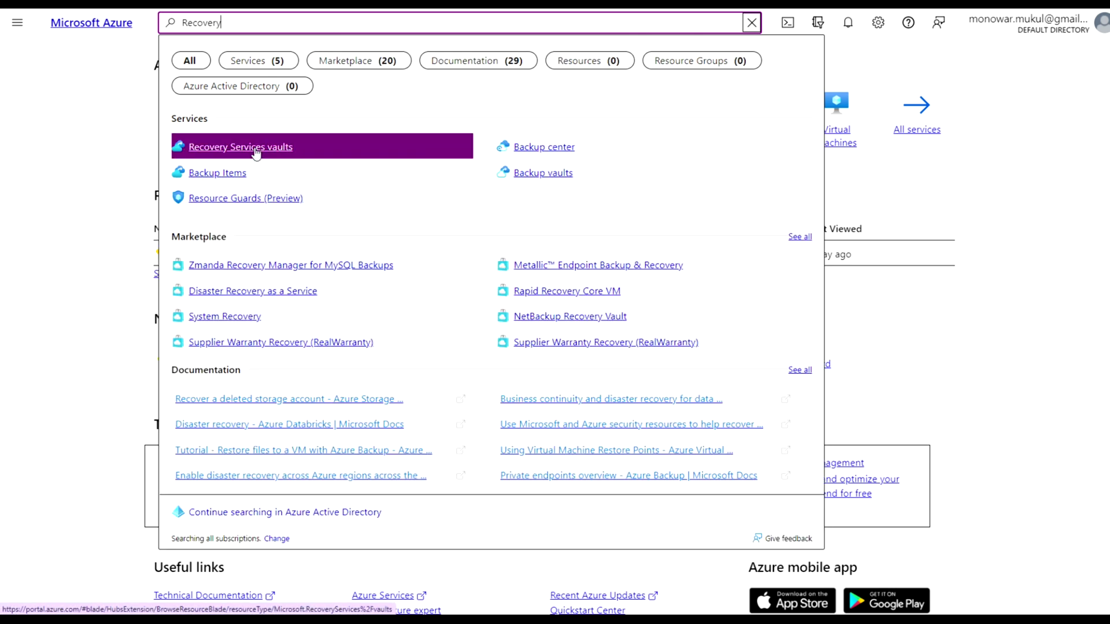
{"action": "left_click", "coordinate": [255, 149]}
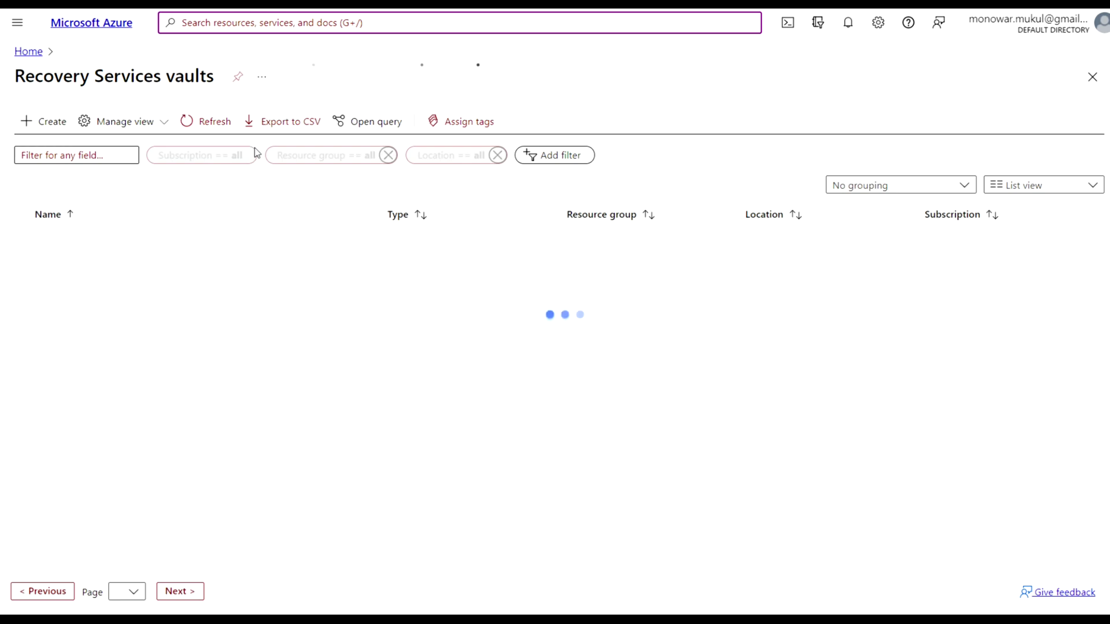
{"action": "left_click", "coordinate": [50, 126]}
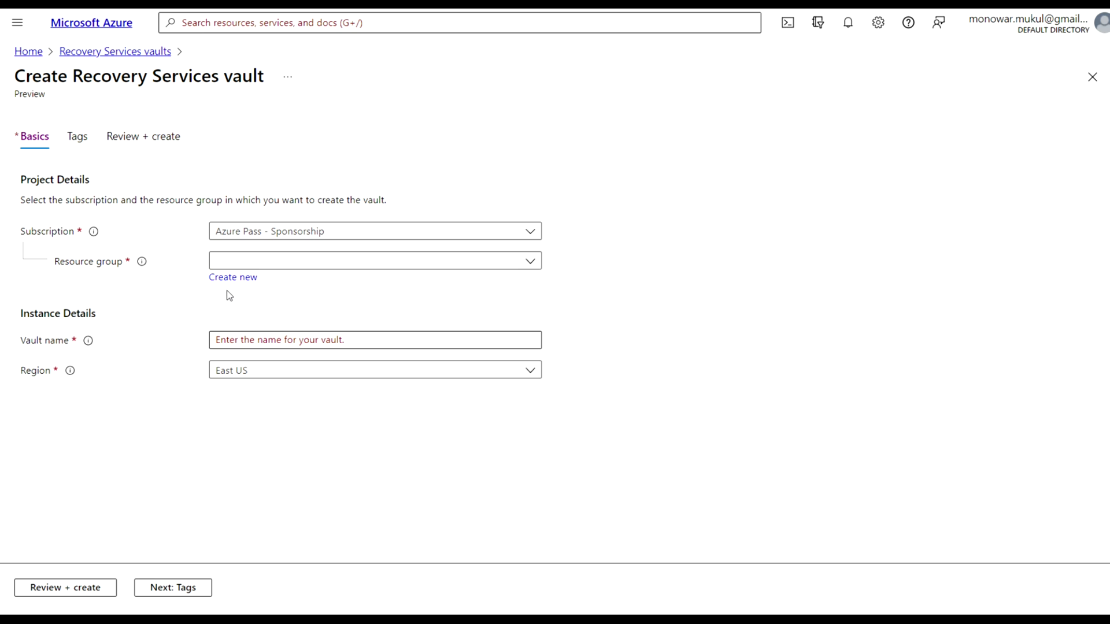
Create a new resource group named azrsvrg01 for the vault
{"action": "left_click", "coordinate": [245, 280]}
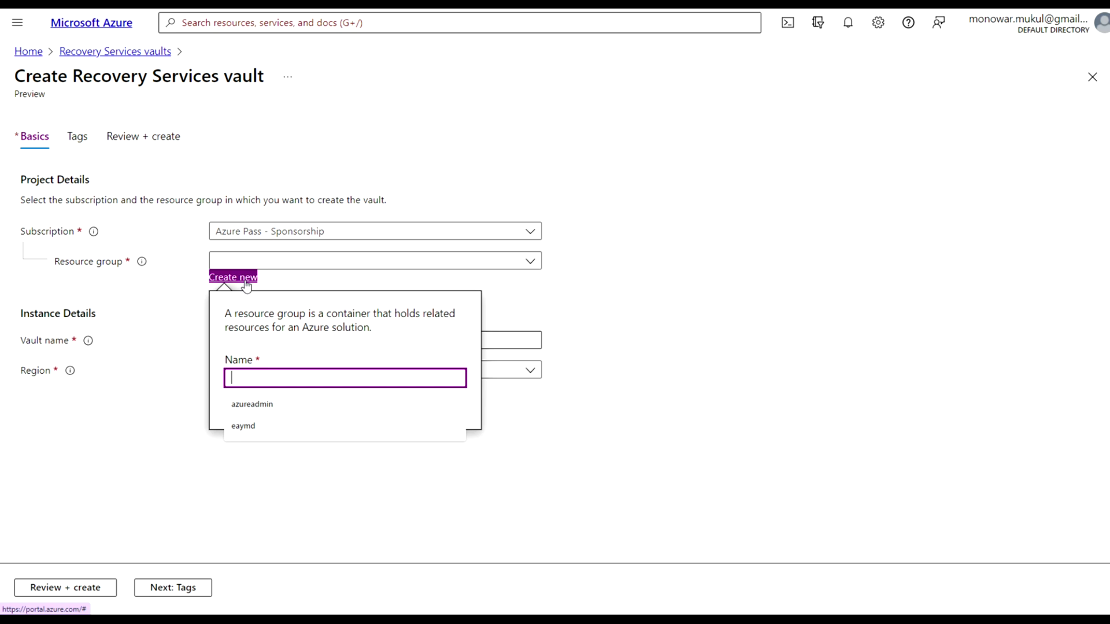
{"action": "type", "text": "az"}
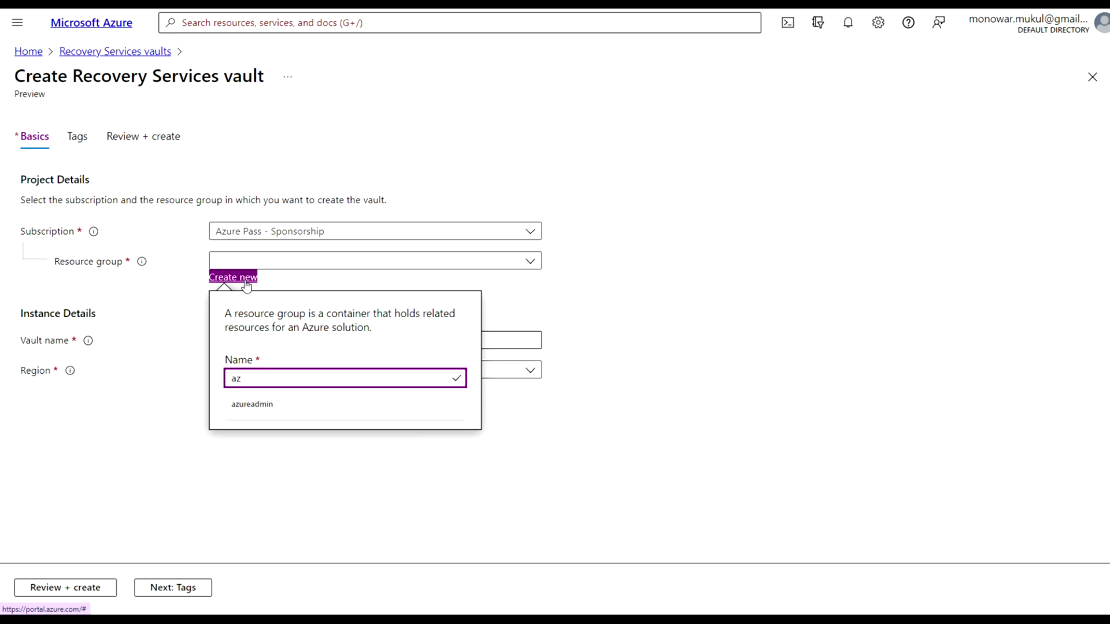
{"action": "type", "text": "rsvrg"}
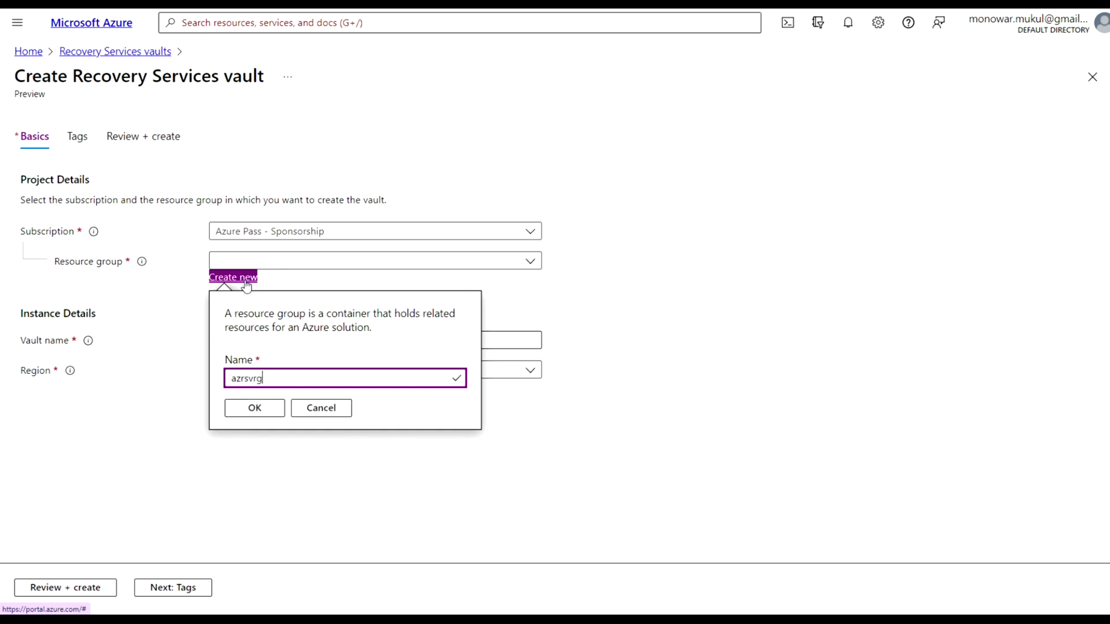
{"action": "type", "text": "01"}
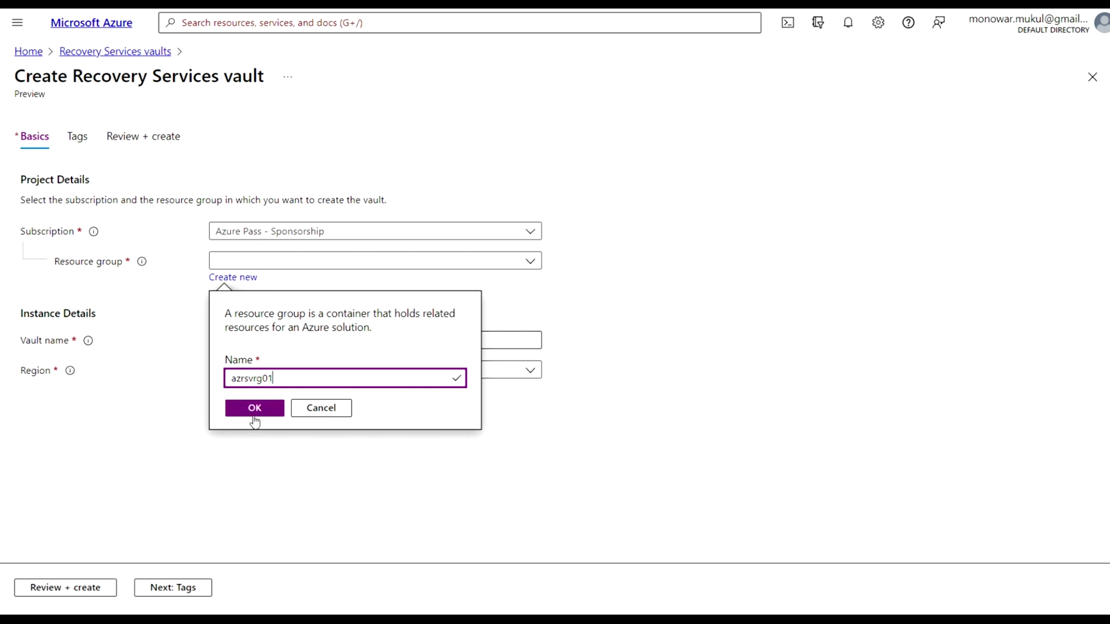
{"action": "left_click", "coordinate": [262, 410]}
Enter azrsv01 as the vault name
{"action": "left_click", "coordinate": [242, 345]}
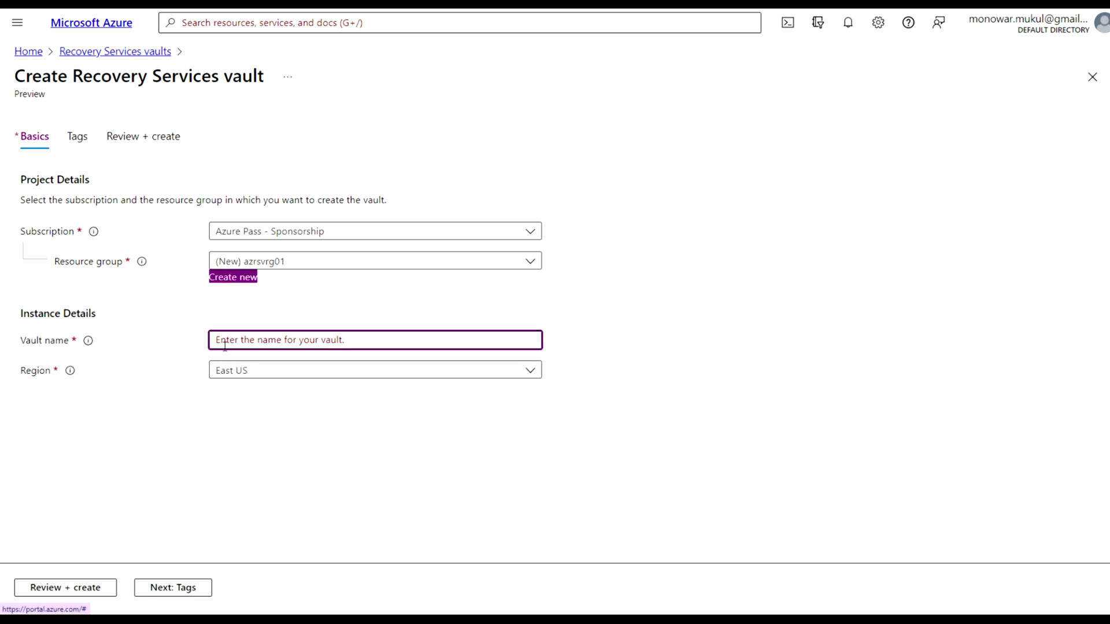
{"action": "left_click", "coordinate": [176, 356]}
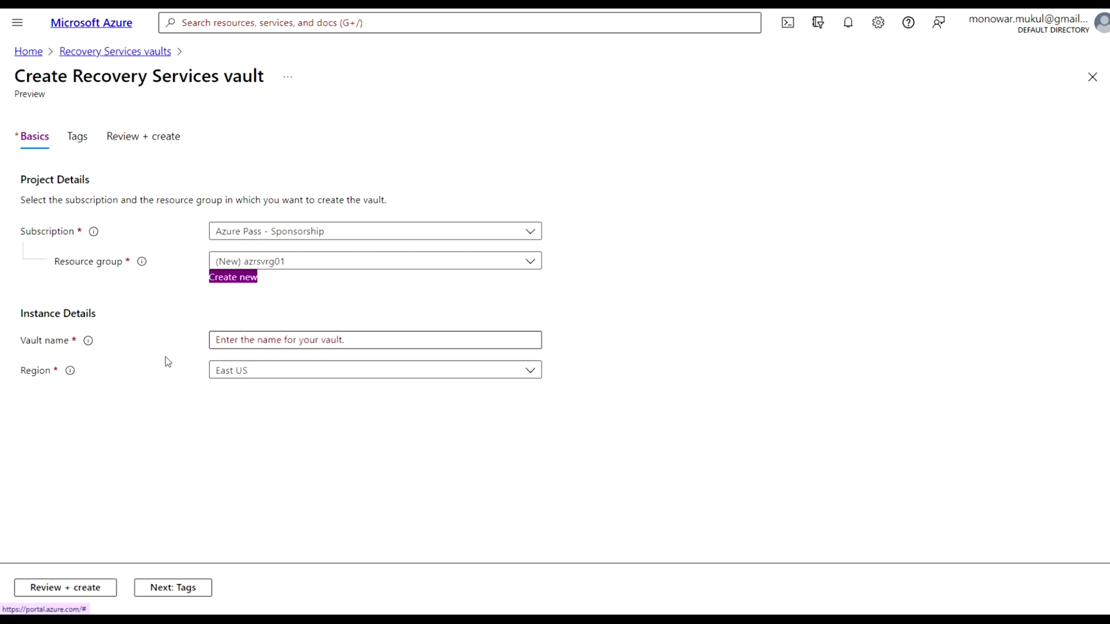
{"action": "left_click", "coordinate": [232, 345]}
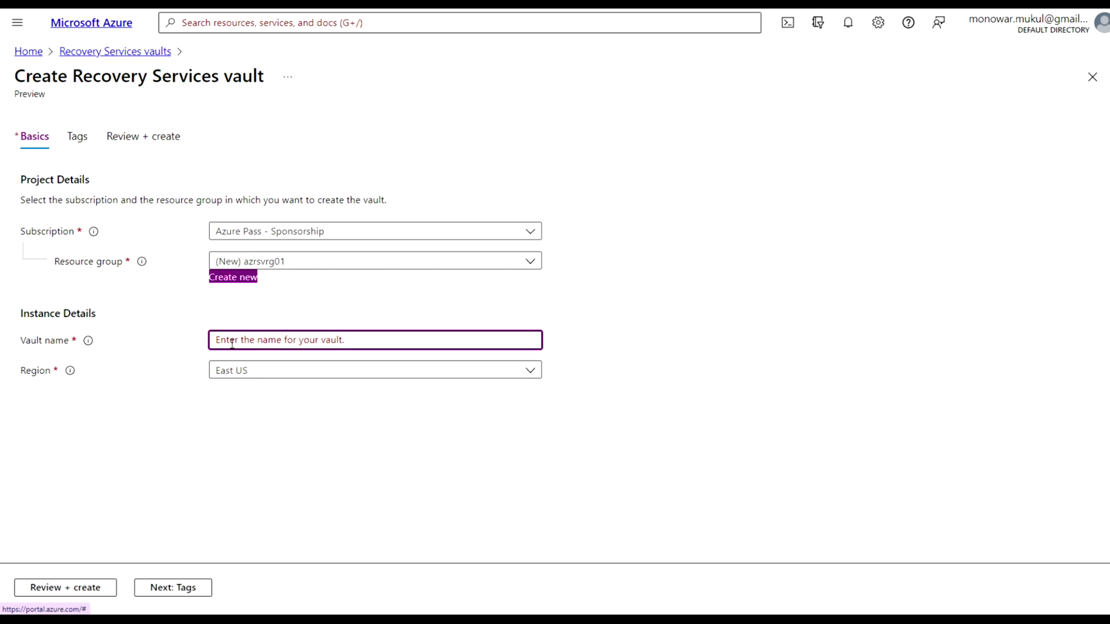
{"action": "left_click", "coordinate": [318, 340]}
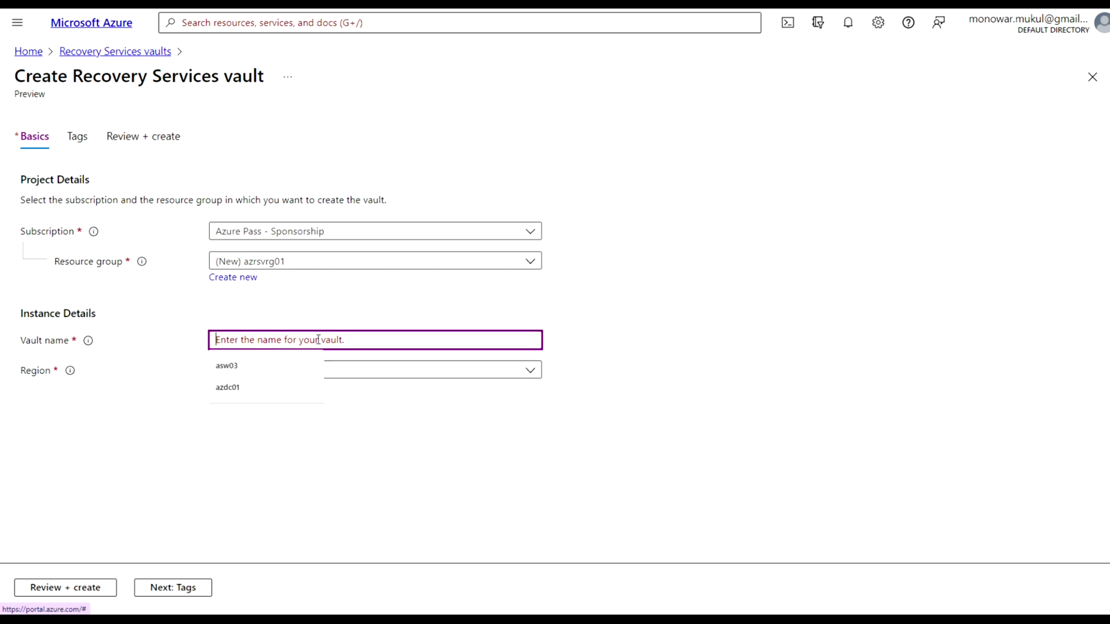
{"action": "type", "text": "azrsv"}
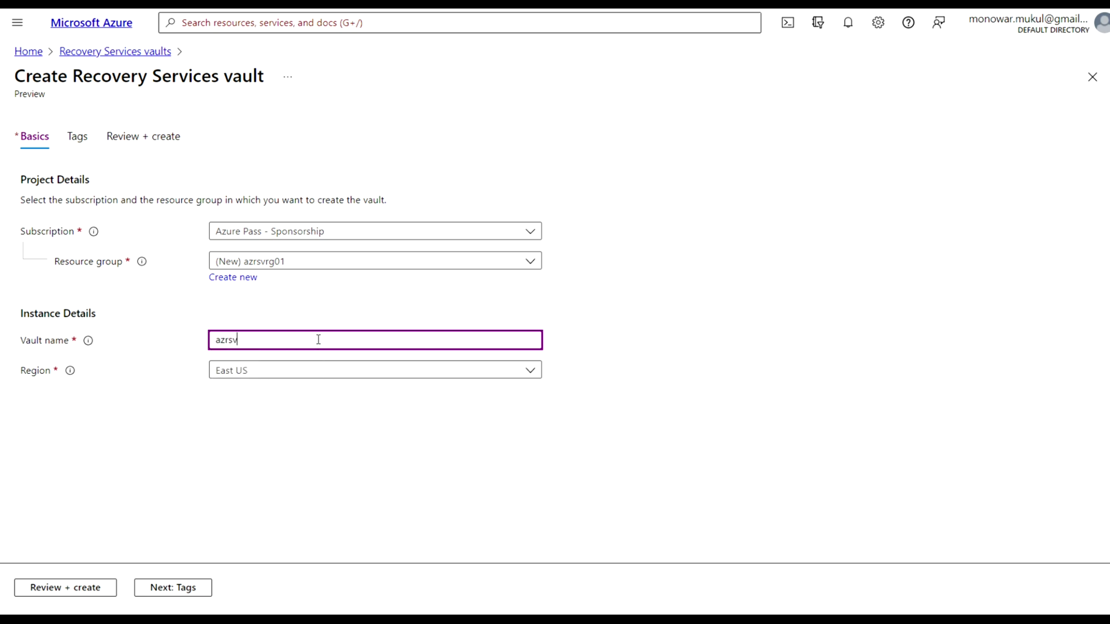
{"action": "type", "text": "01"}
Review the azrsv01 vault settings and create it in resource group azrsvrg01
{"action": "left_click", "coordinate": [67, 588]}
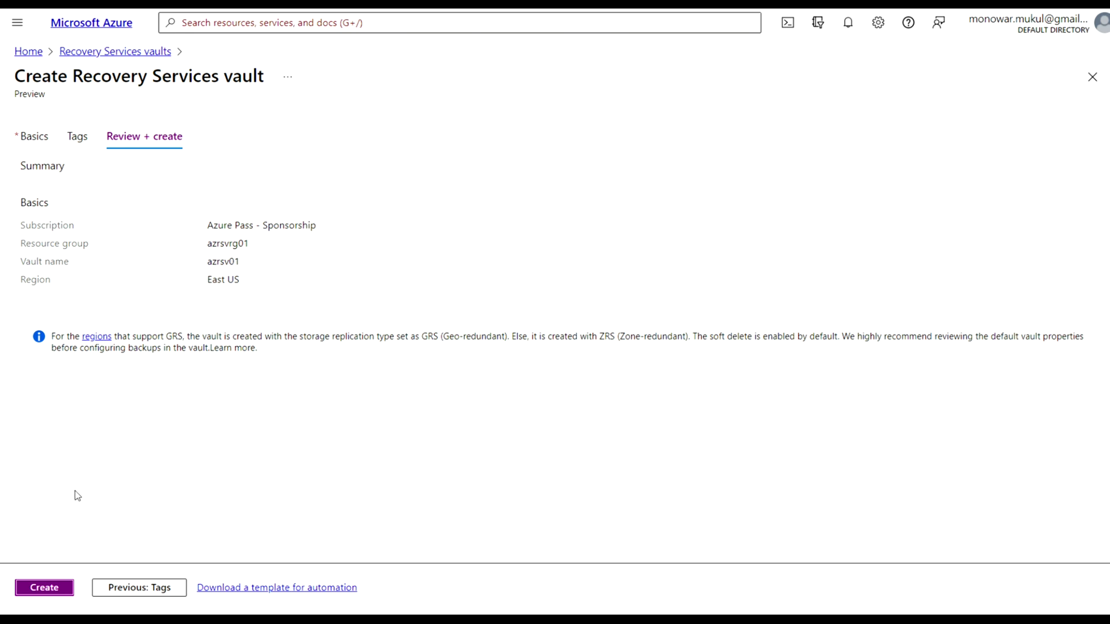
{"action": "left_click", "coordinate": [44, 588]}
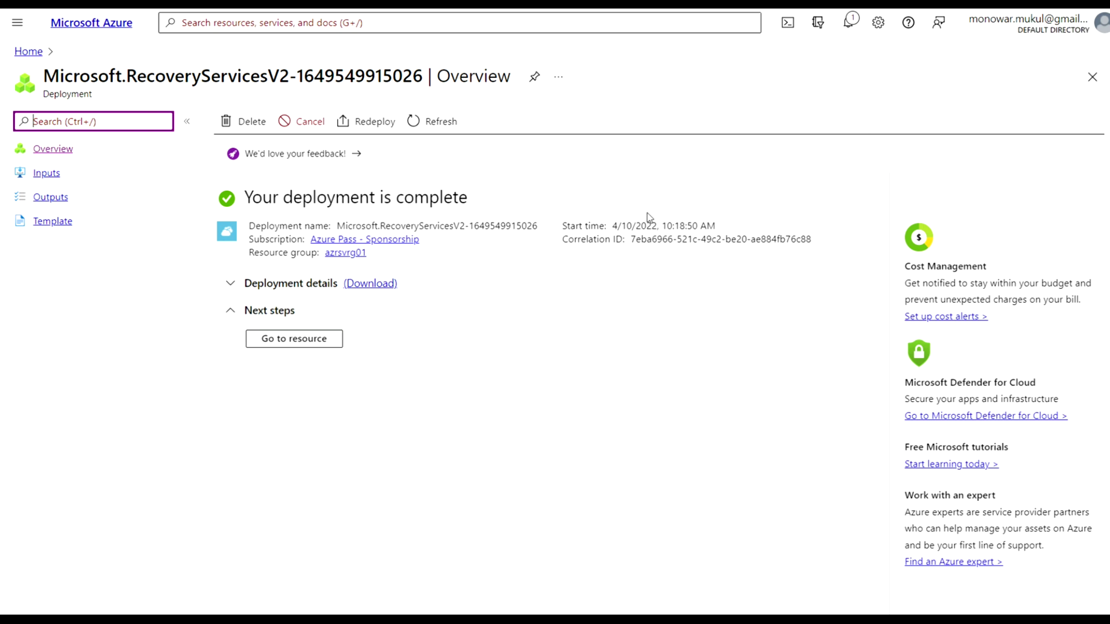
Go to the azrsv01 vault and scroll its Properties page to the Backup settings
{"action": "left_click", "coordinate": [317, 340]}
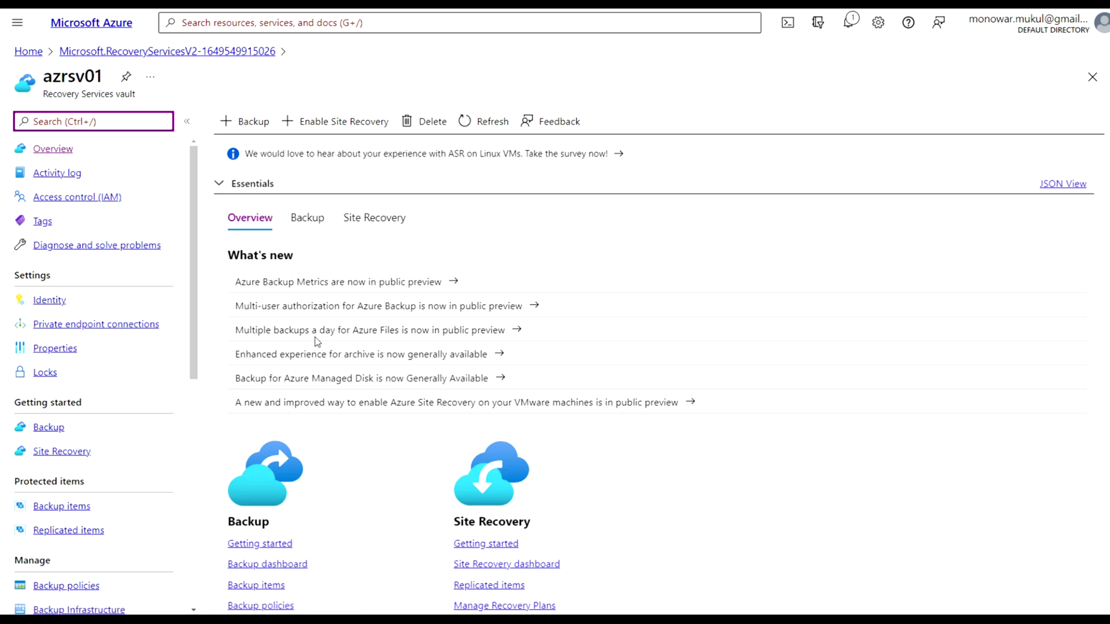
{"action": "left_click", "coordinate": [182, 341]}
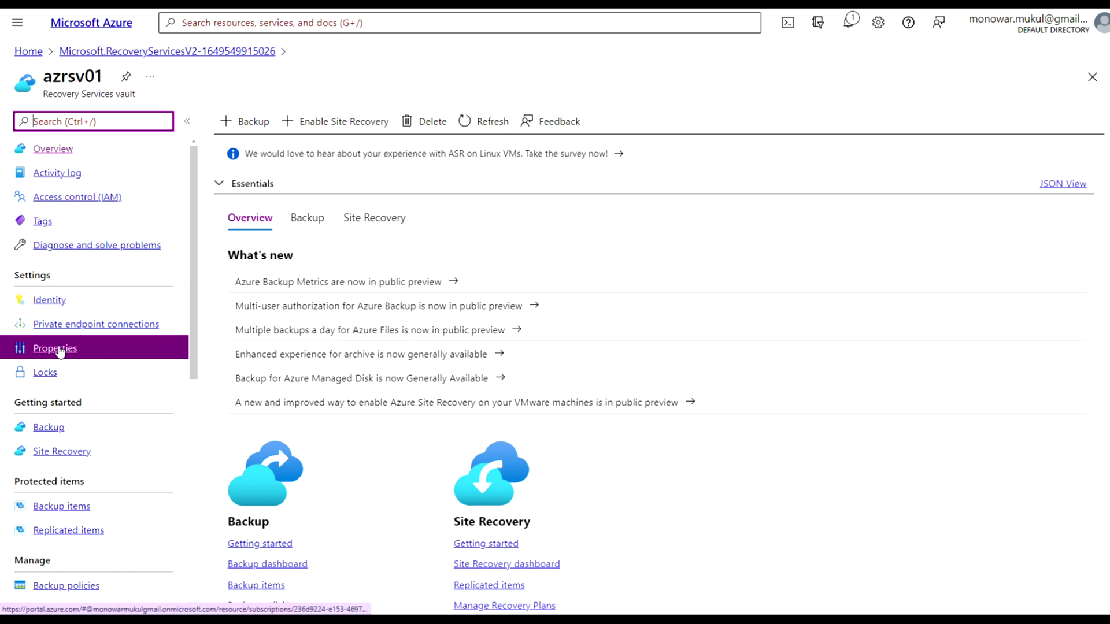
{"action": "left_click", "coordinate": [60, 350]}
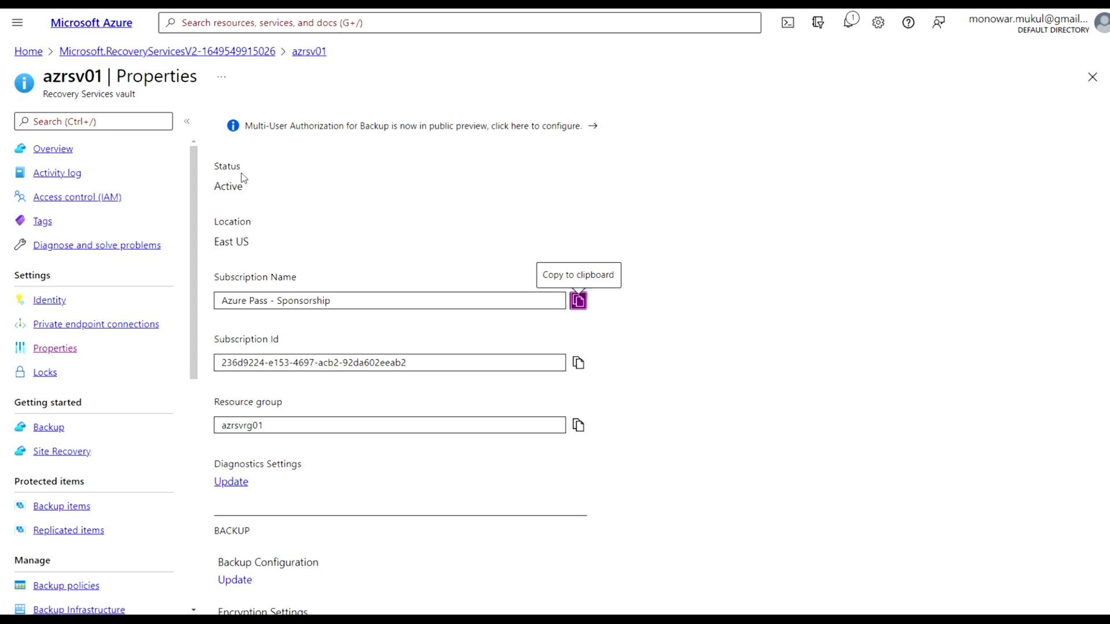
{"action": "left_click", "coordinate": [435, 424]}
{"action": "scroll", "coordinate": [368, 422], "scroll_direction": "down", "scroll_amount": 1}
{"action": "scroll", "coordinate": [368, 421], "scroll_direction": "down", "scroll_amount": 1}
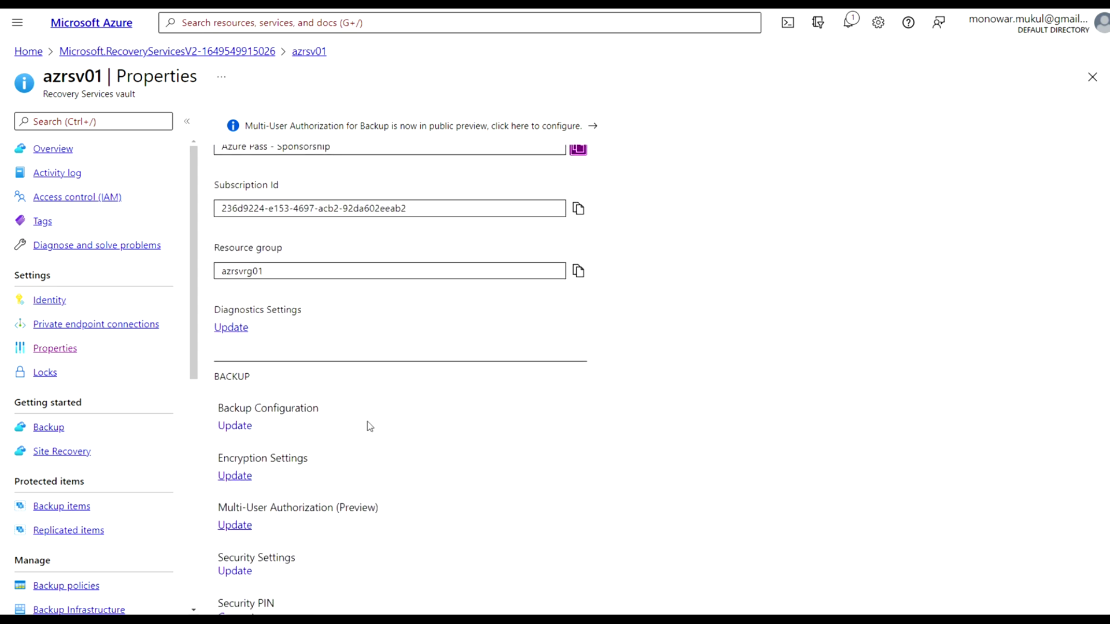
{"action": "scroll", "coordinate": [368, 426], "scroll_direction": "down", "scroll_amount": 1}
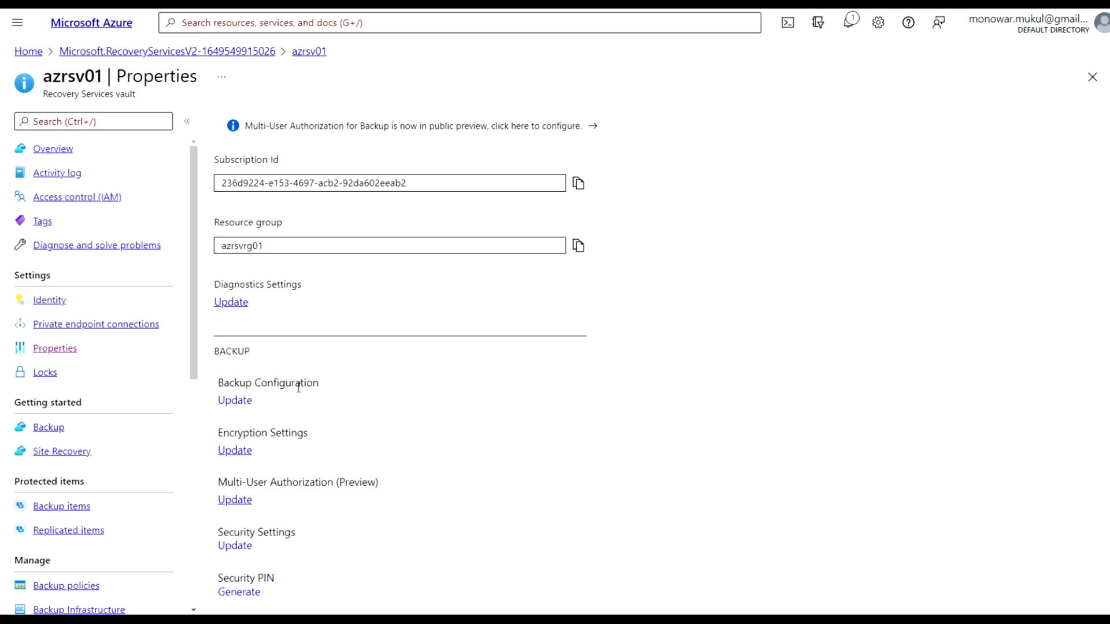
{"action": "left_click", "coordinate": [237, 403]}
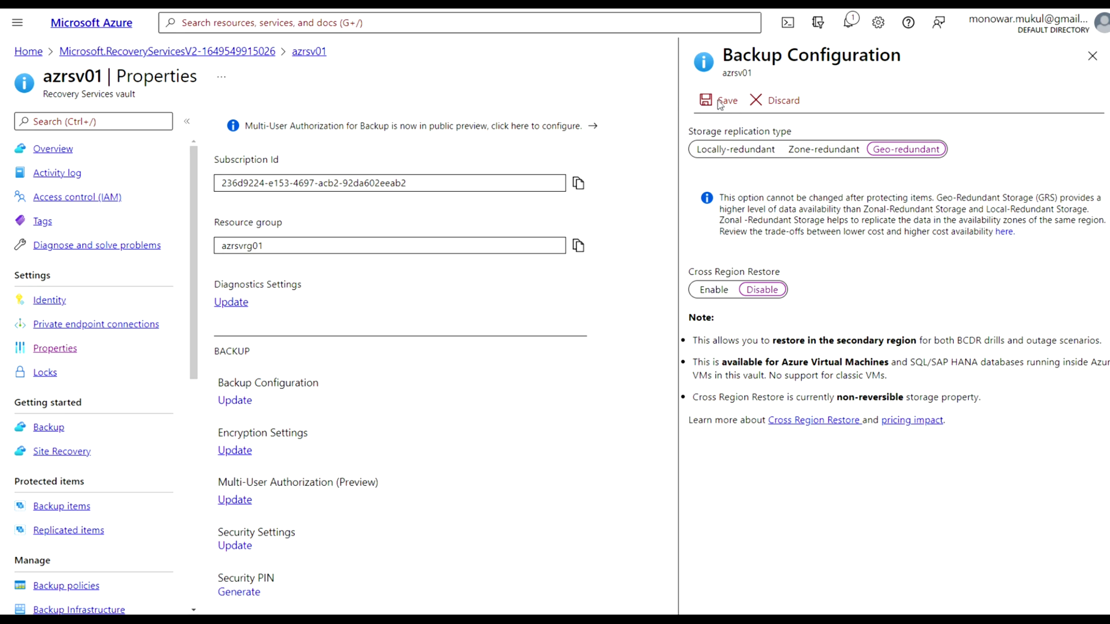
{"action": "left_click", "coordinate": [1093, 57]}
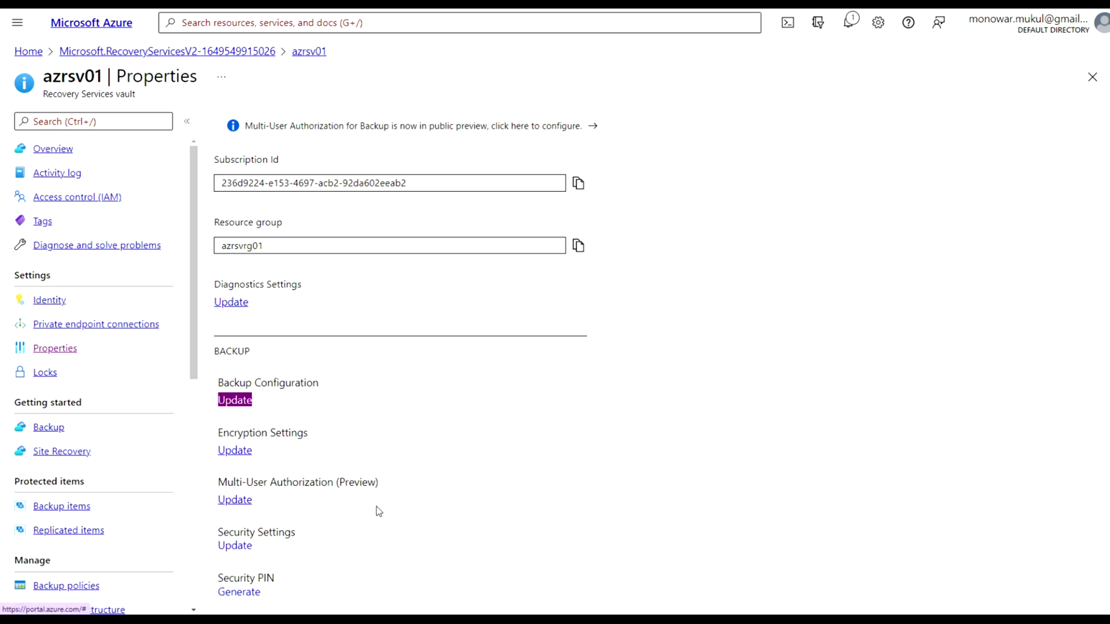
{"action": "scroll", "coordinate": [529, 532], "scroll_direction": "down", "scroll_amount": 2}
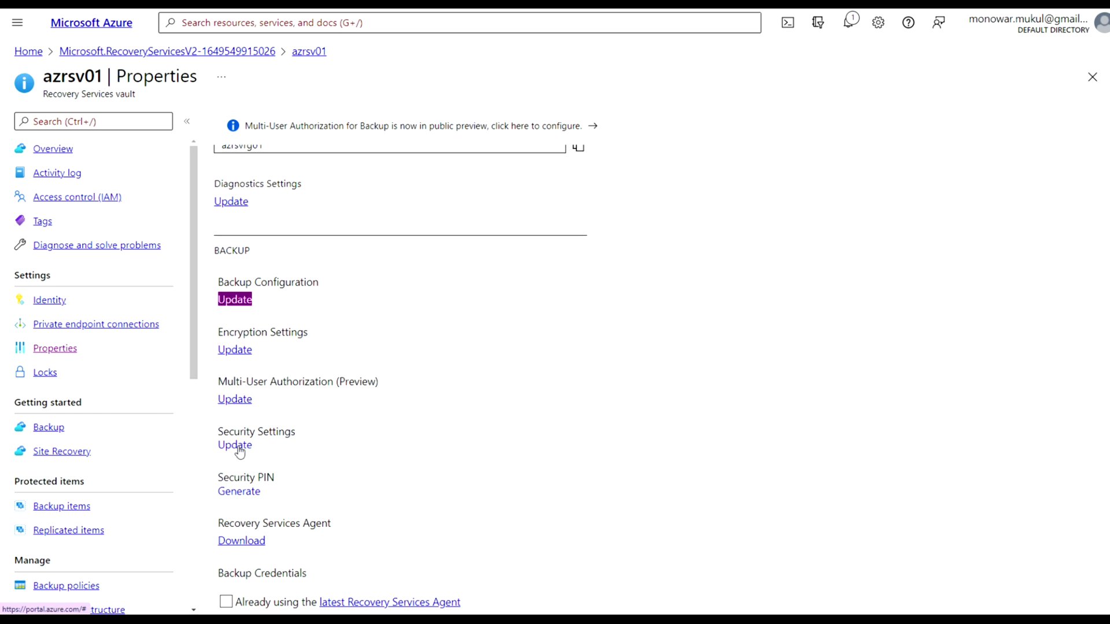
Keep Soft Delete enabled in Security Settings and follow its Learn More documentation link
{"action": "left_click", "coordinate": [239, 449]}
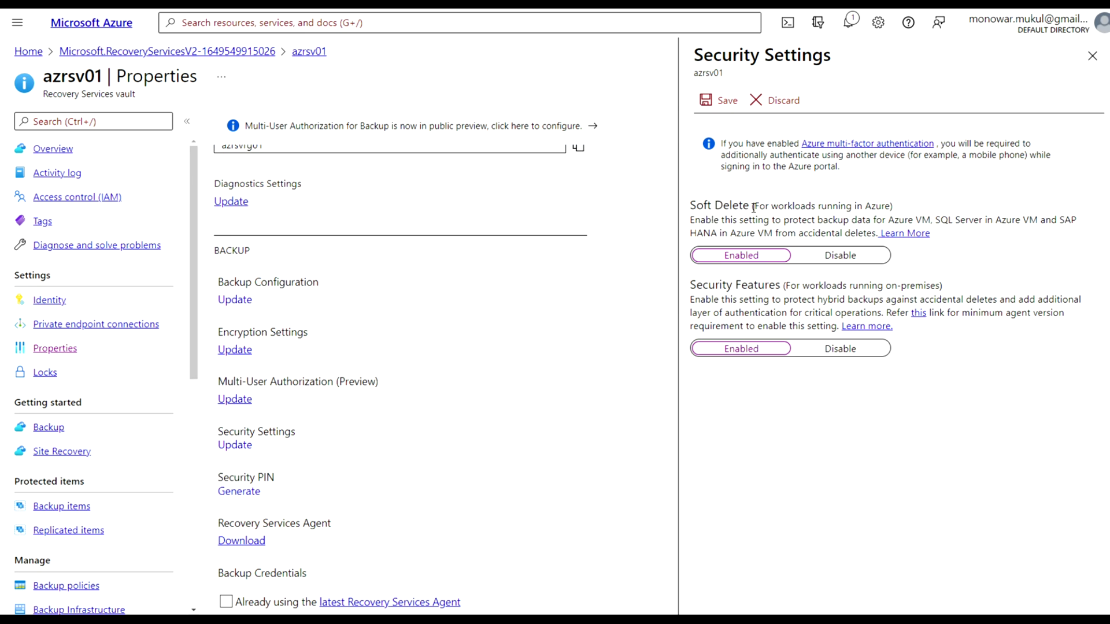
{"action": "left_click", "coordinate": [752, 262]}
{"action": "left_click", "coordinate": [906, 236]}
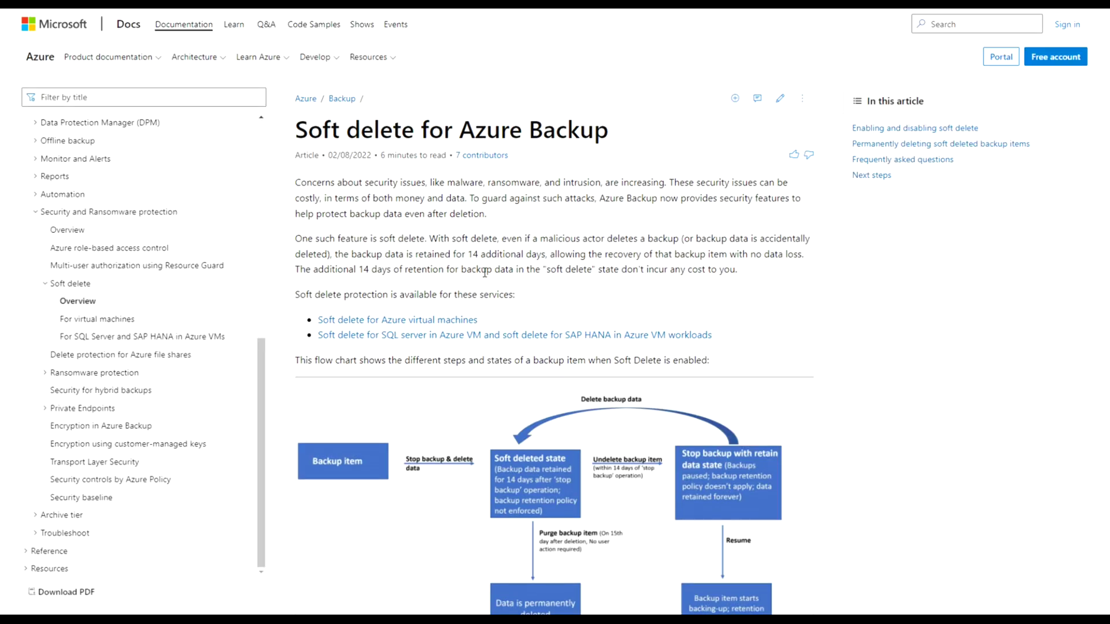
Highlight the article lines on the 14-day extra retention of soft-deleted backup data, at no cost
{"action": "scroll", "coordinate": [484, 272], "scroll_direction": "down", "scroll_amount": 1}
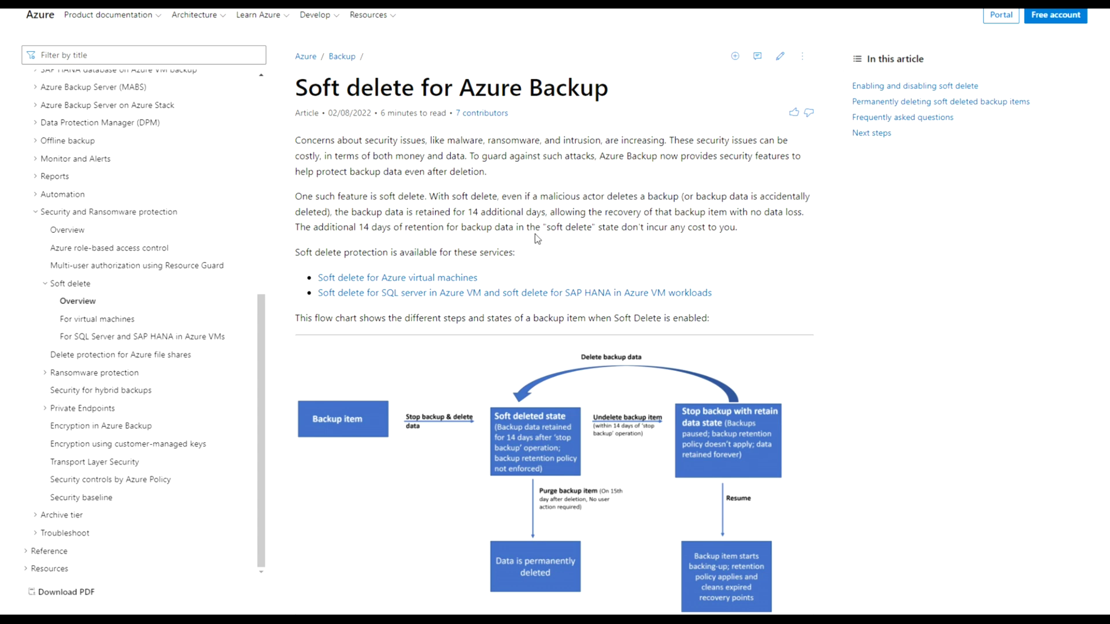
{"action": "left_click_drag", "start_coordinate": [403, 213], "coordinate": [812, 213]}
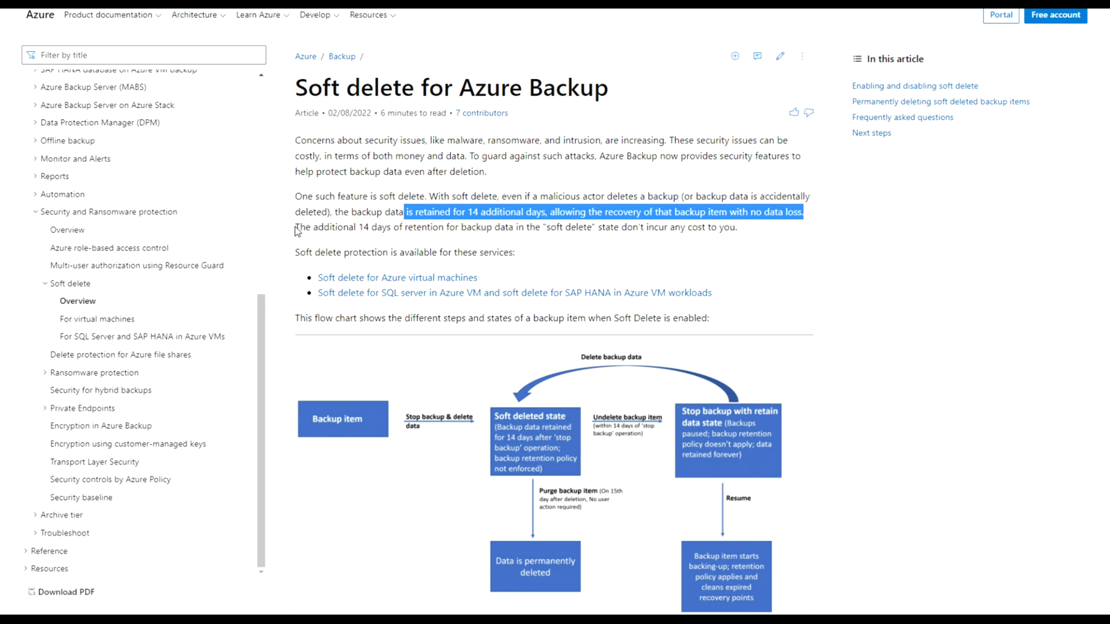
{"action": "left_click_drag", "start_coordinate": [297, 226], "coordinate": [710, 228]}
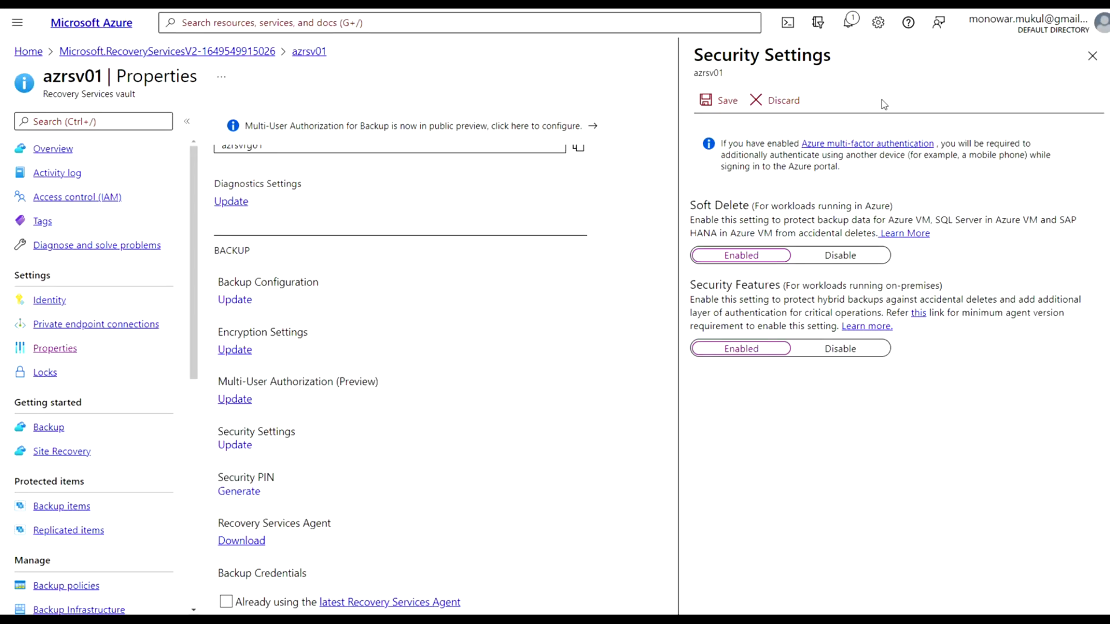
Close Security Settings and start a new backup from the azrsv01 vault Overview
{"action": "left_click", "coordinate": [1091, 57]}
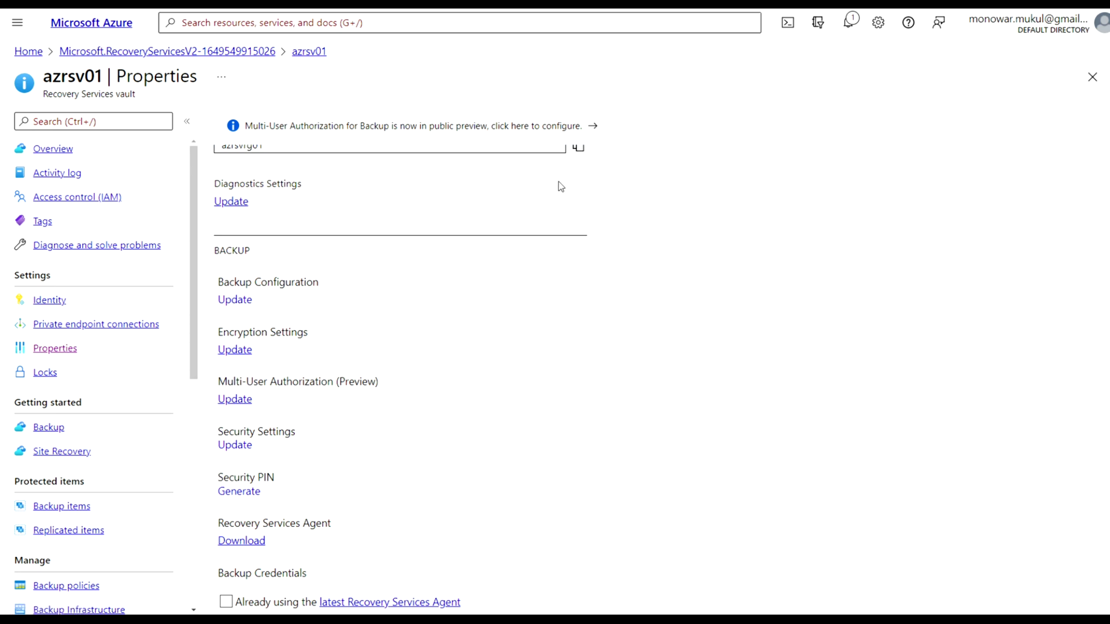
{"action": "left_click", "coordinate": [78, 152]}
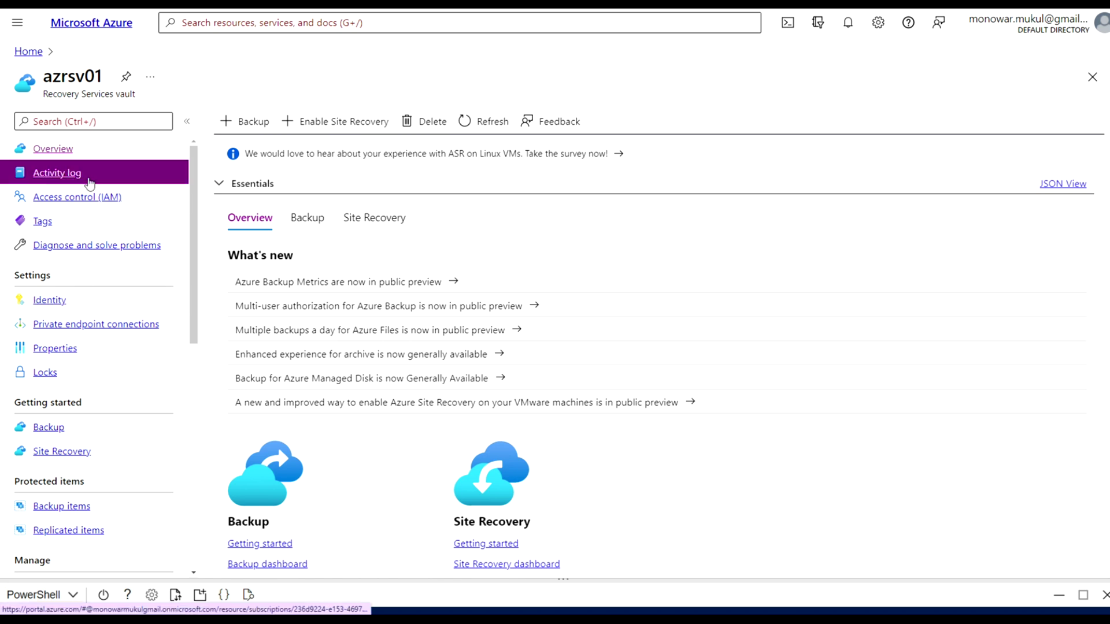
{"action": "left_click", "coordinate": [63, 155]}
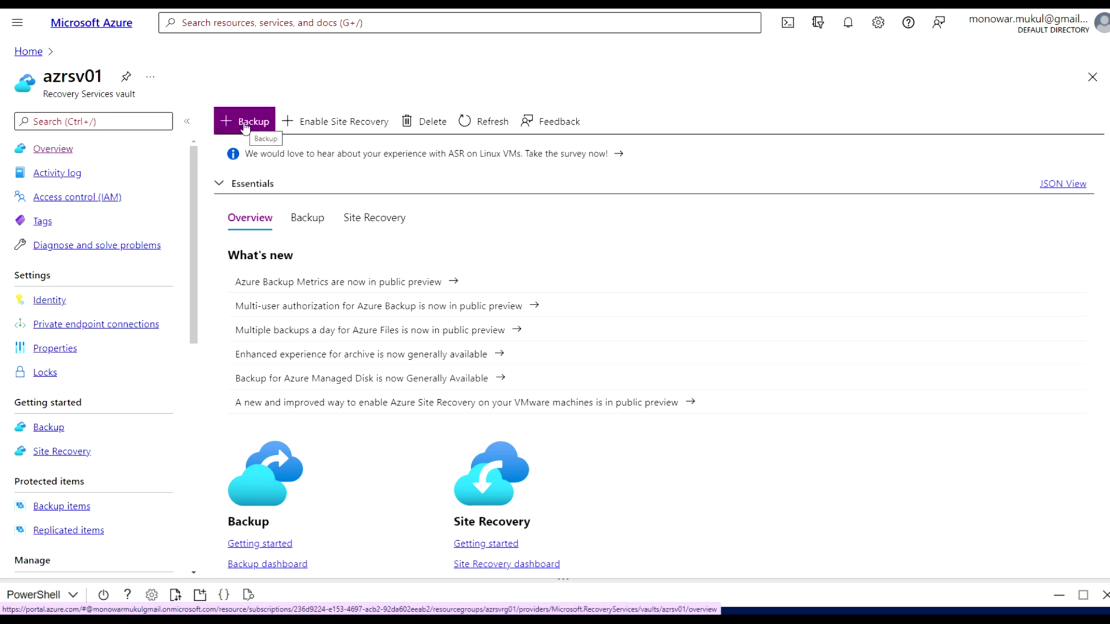
{"action": "left_click", "coordinate": [245, 126]}
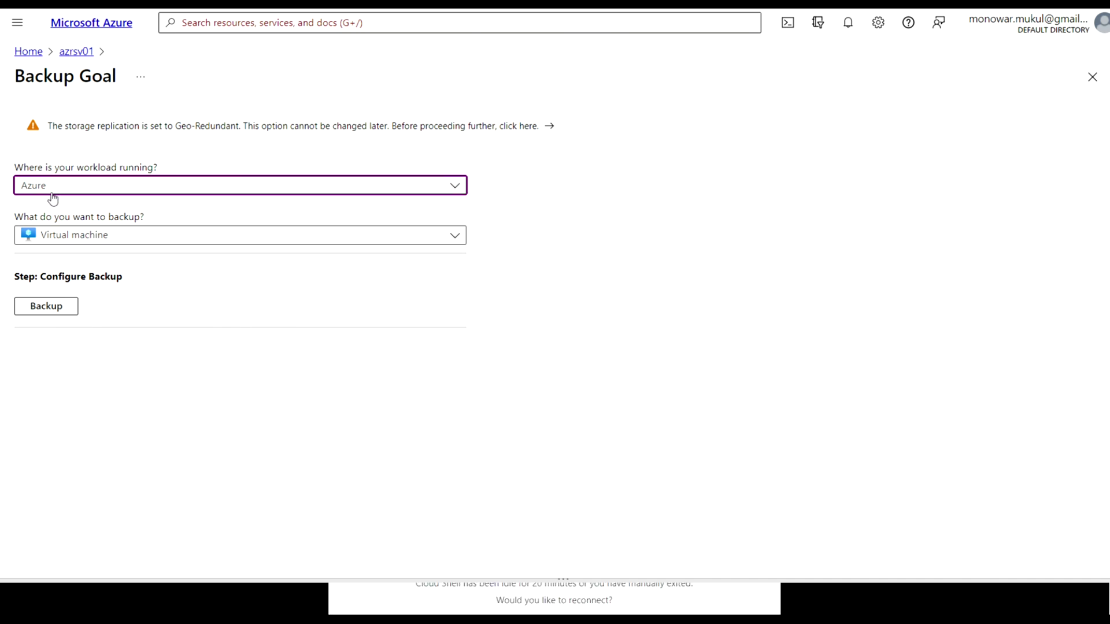
{"action": "left_click", "coordinate": [455, 195]}
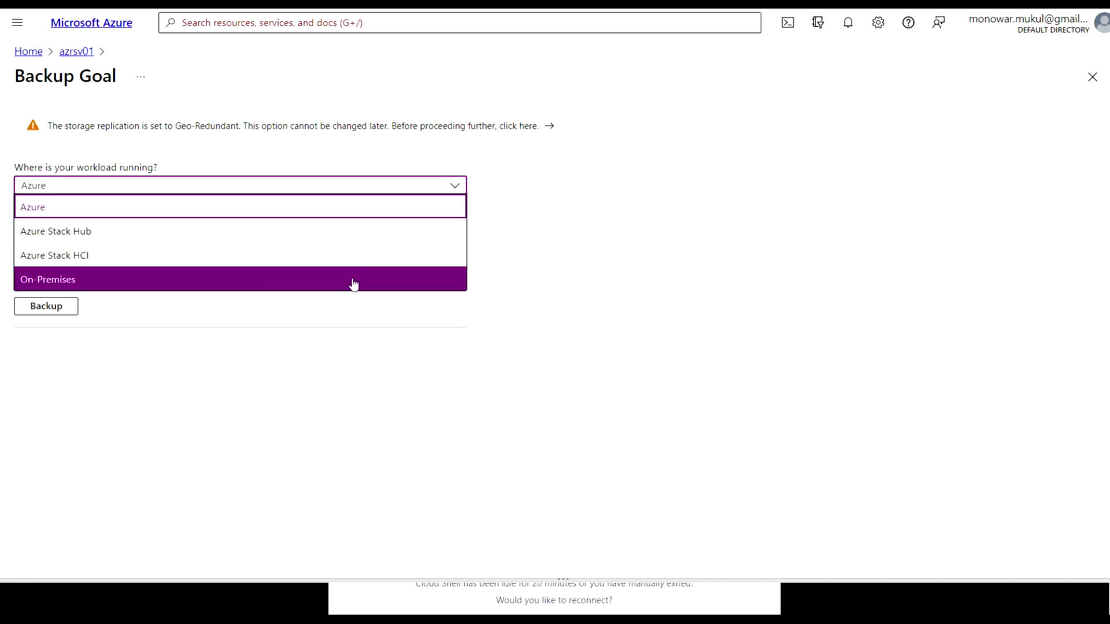
{"action": "left_click", "coordinate": [371, 211]}
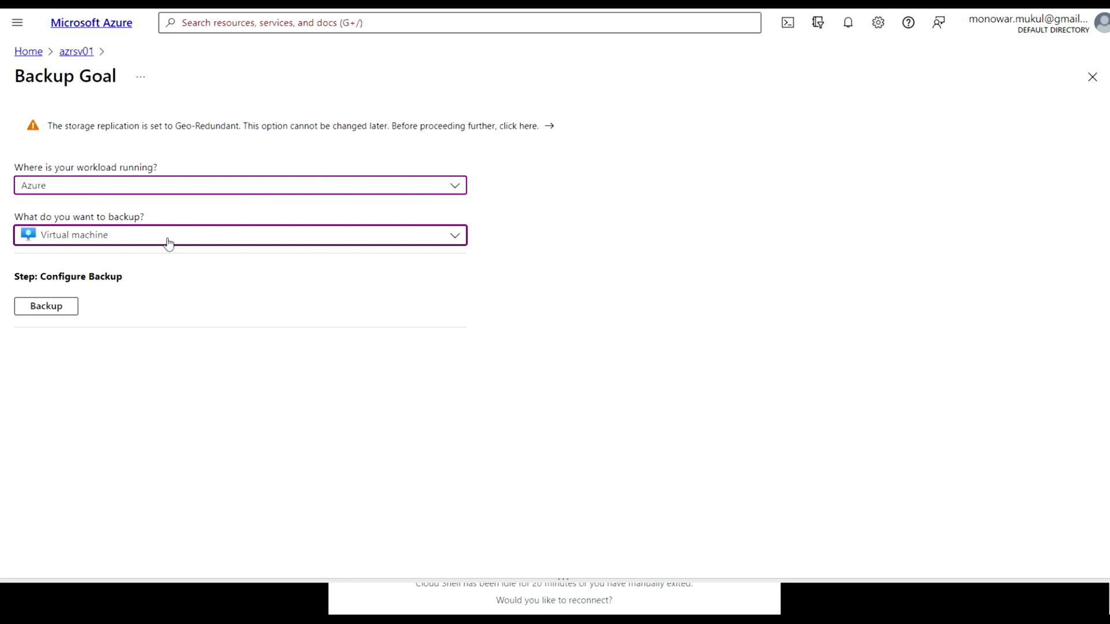
{"action": "left_click", "coordinate": [455, 243]}
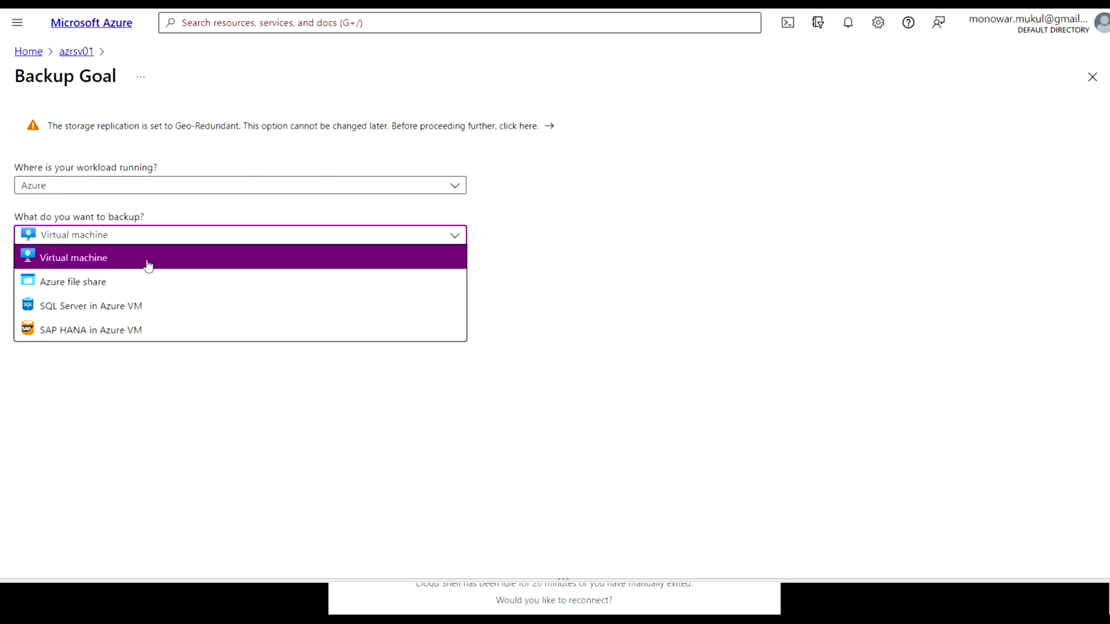
{"action": "left_click", "coordinate": [125, 263]}
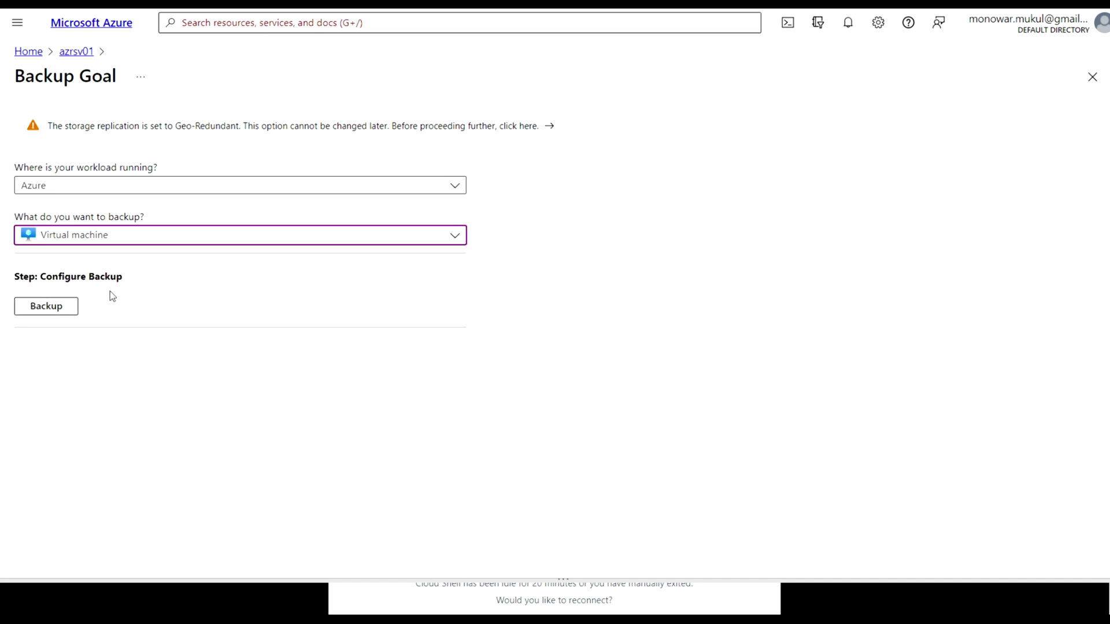
Proceed to Configure Backup for the virtual machine and begin a new backup policy
{"action": "left_click", "coordinate": [50, 311]}
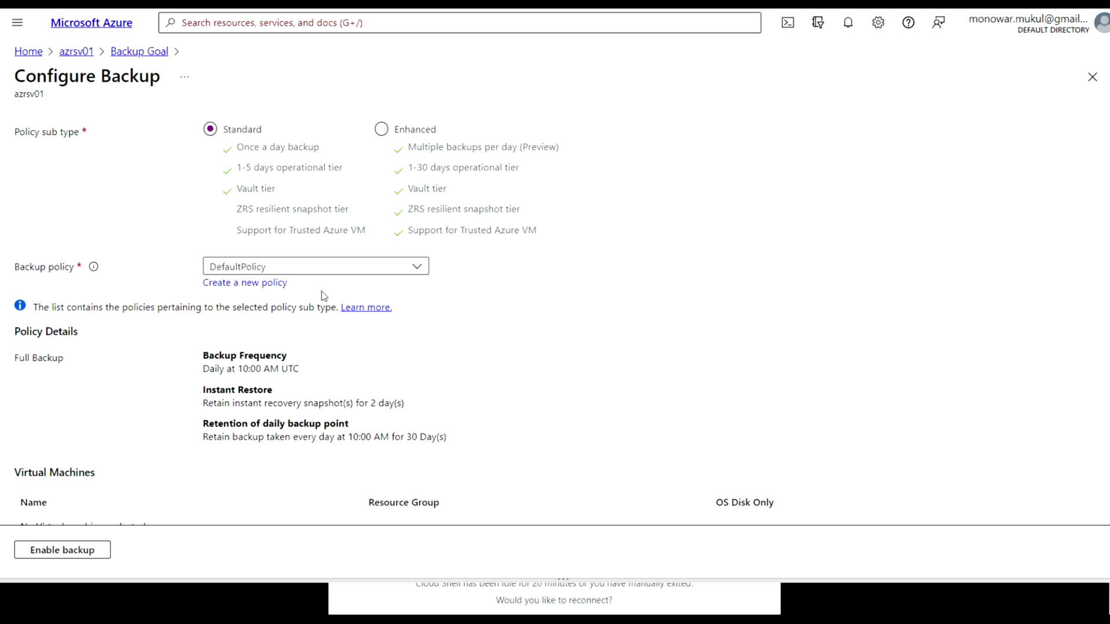
{"action": "left_click", "coordinate": [273, 287]}
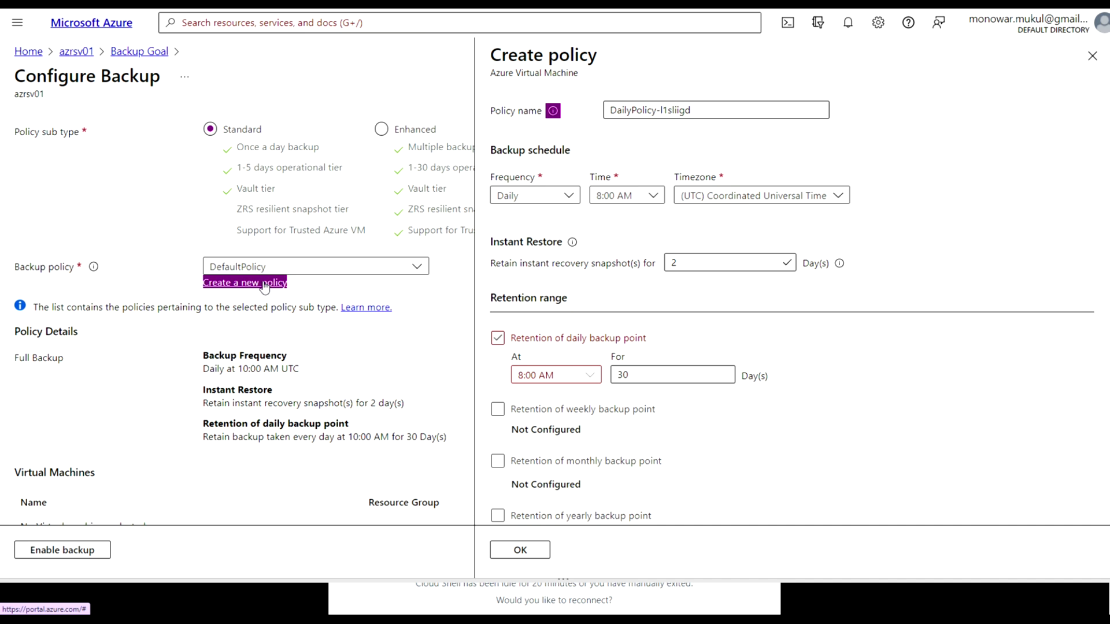
Replace the default policy name with azvmbkp-policy
{"action": "left_click", "coordinate": [699, 107]}
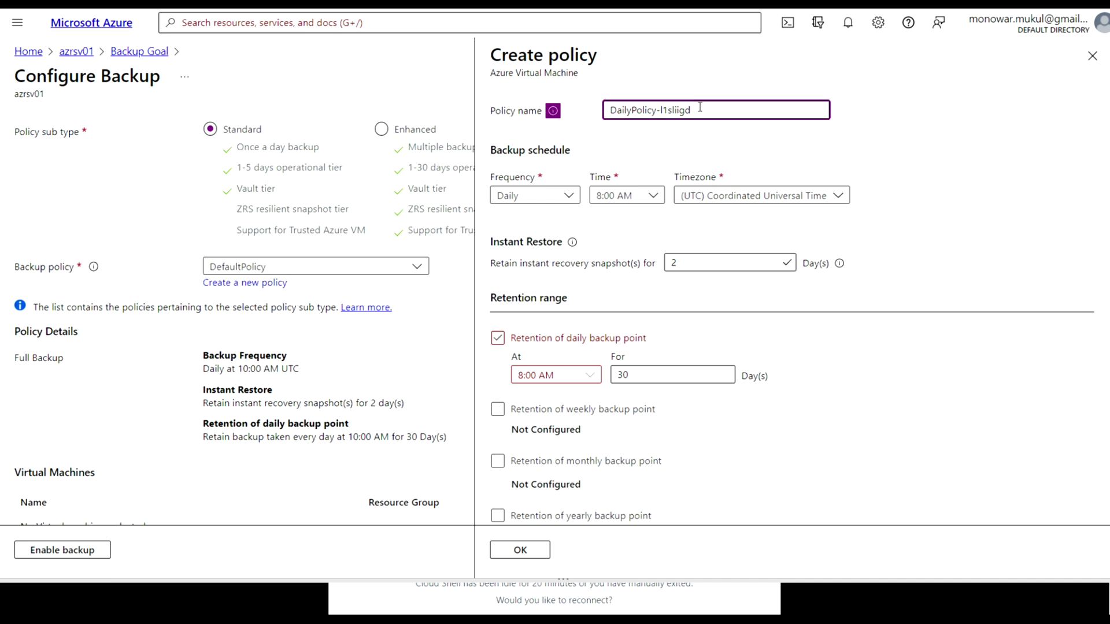
{"action": "left_click_drag", "start_coordinate": [700, 107], "coordinate": [612, 124]}
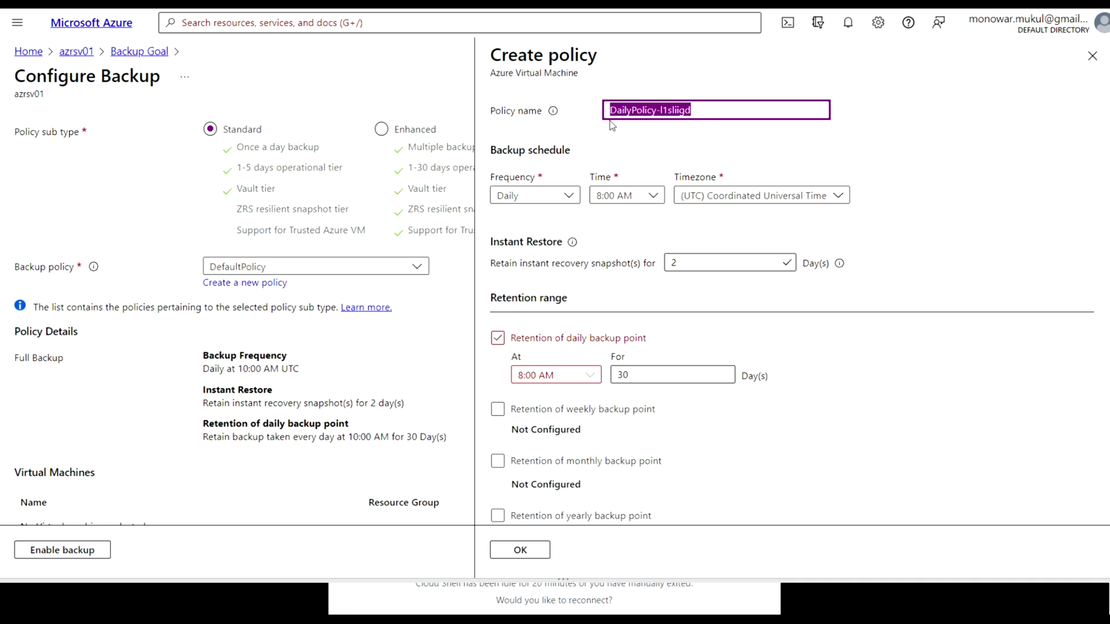
{"action": "type", "text": "az"}
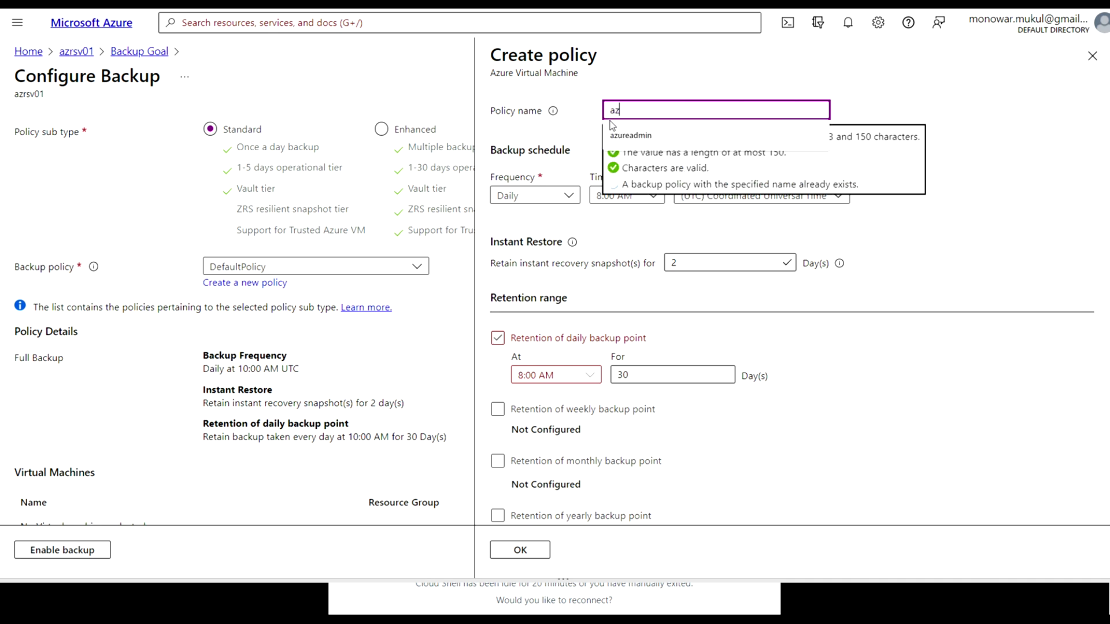
{"action": "type", "text": "vmbkp-policy"}
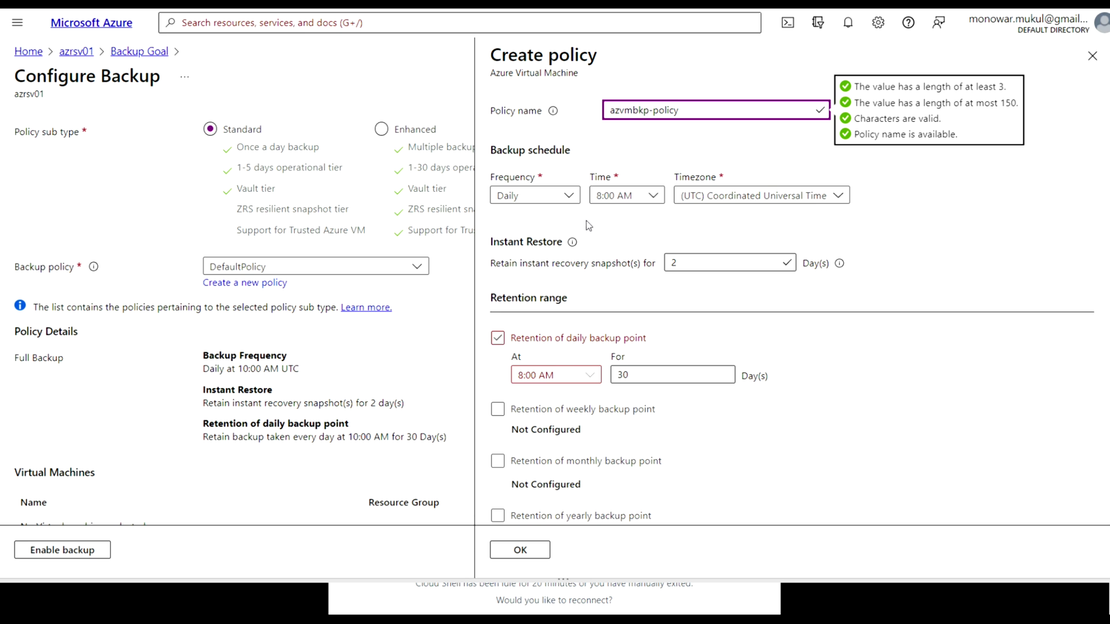
Schedule azvmbkp-policy daily at 7:00 PM (UTC+10:00) Canberra, Melbourne, Sydney and save it
{"action": "left_click", "coordinate": [654, 198]}
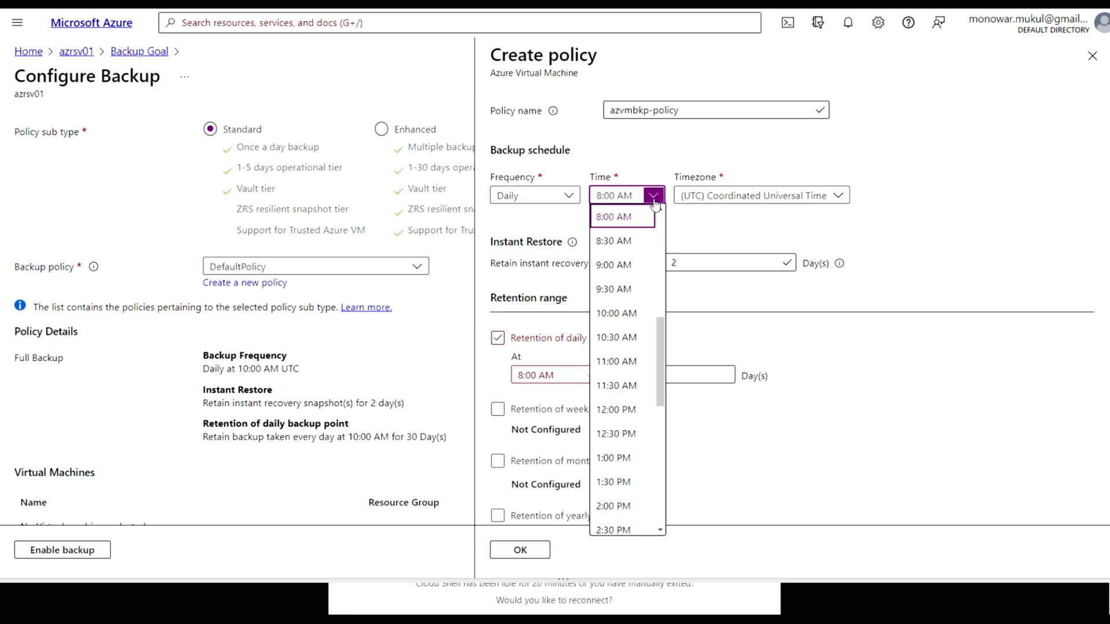
{"action": "scroll", "coordinate": [645, 461], "scroll_direction": "down", "scroll_amount": 5}
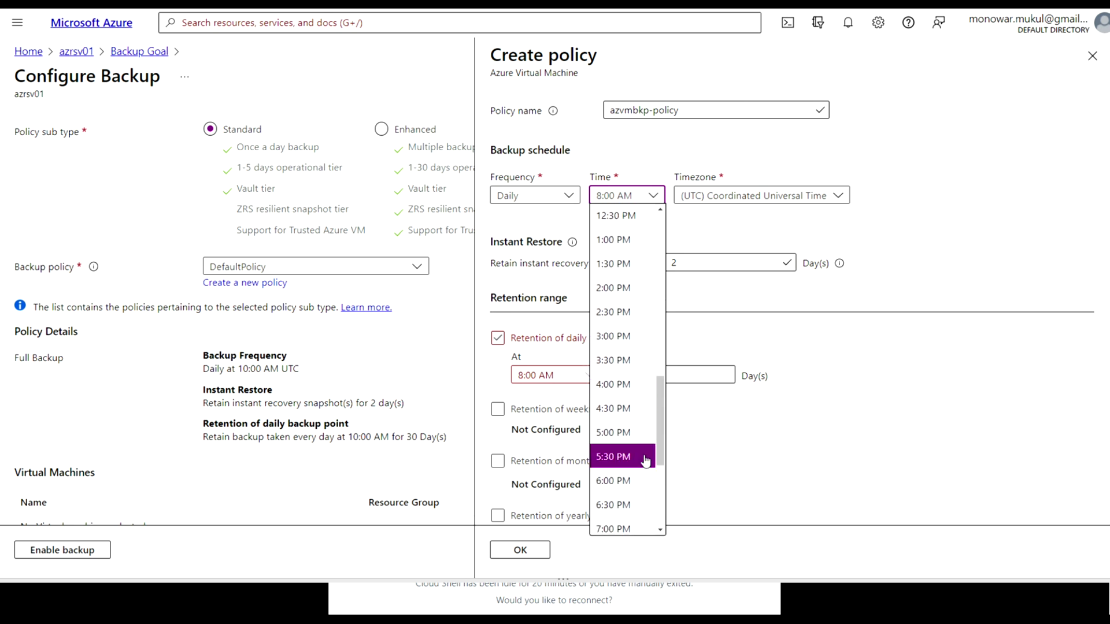
{"action": "scroll", "coordinate": [639, 477], "scroll_direction": "down", "scroll_amount": 1}
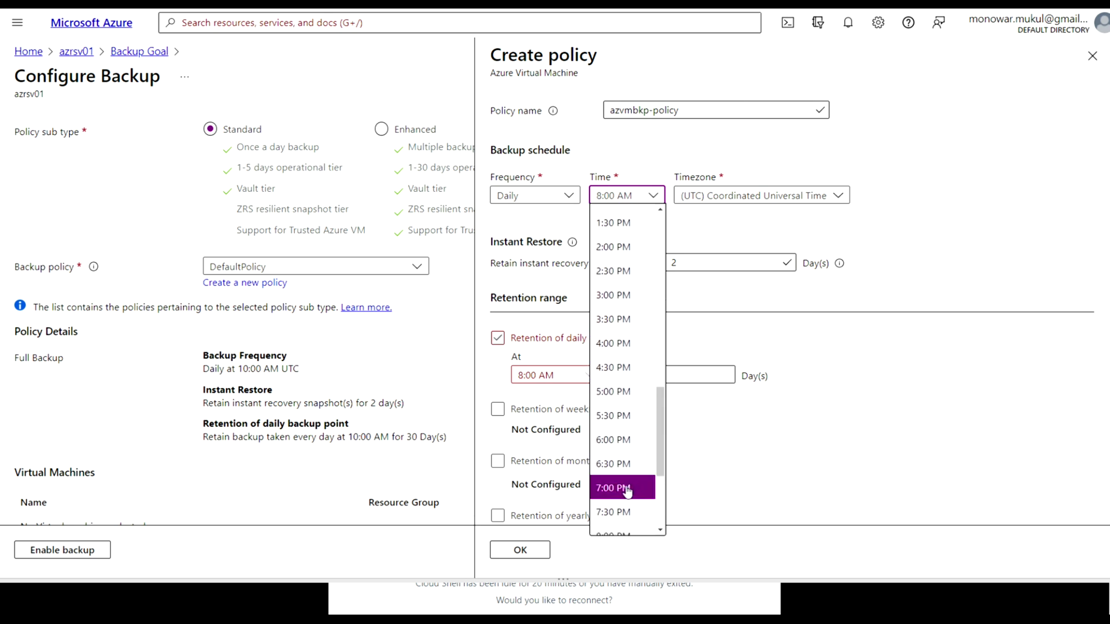
{"action": "left_click", "coordinate": [627, 491]}
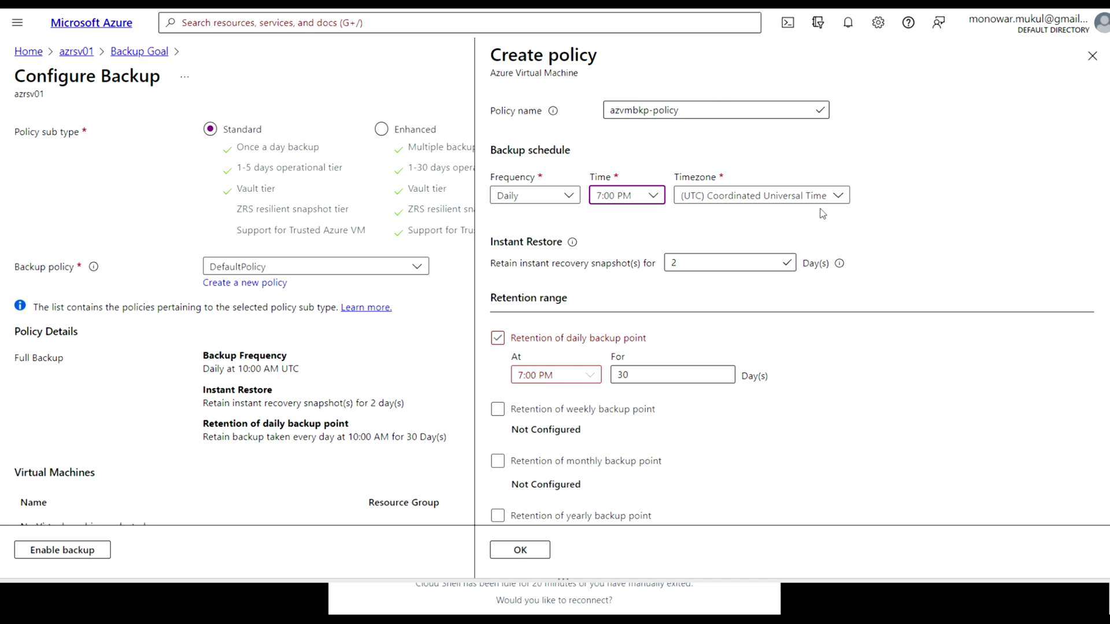
{"action": "left_click", "coordinate": [846, 198]}
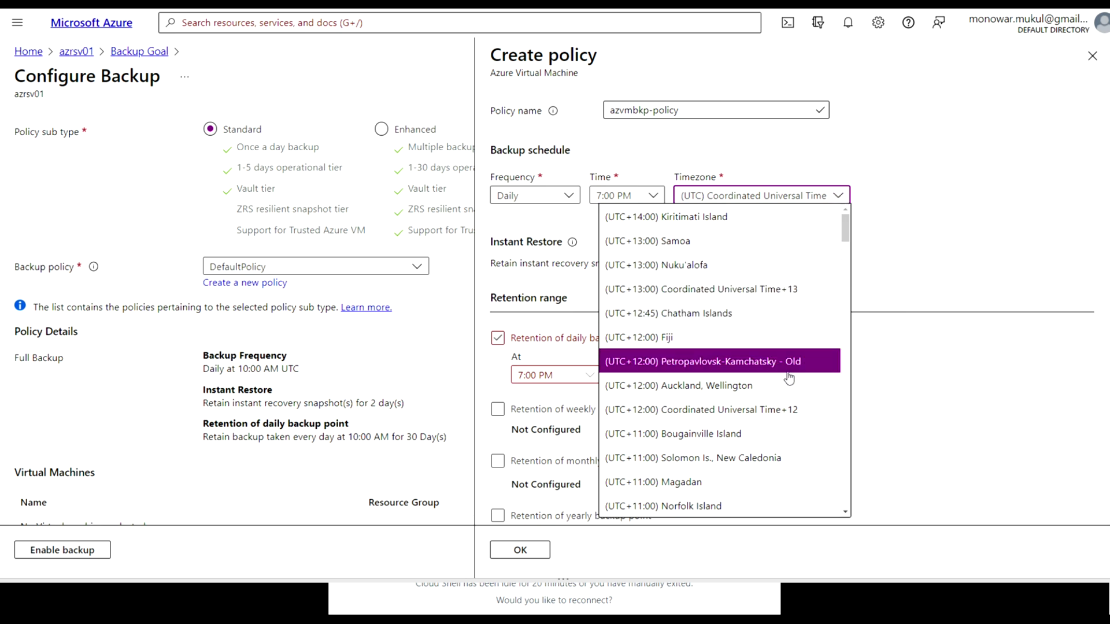
{"action": "scroll", "coordinate": [787, 379], "scroll_direction": "down", "scroll_amount": 15}
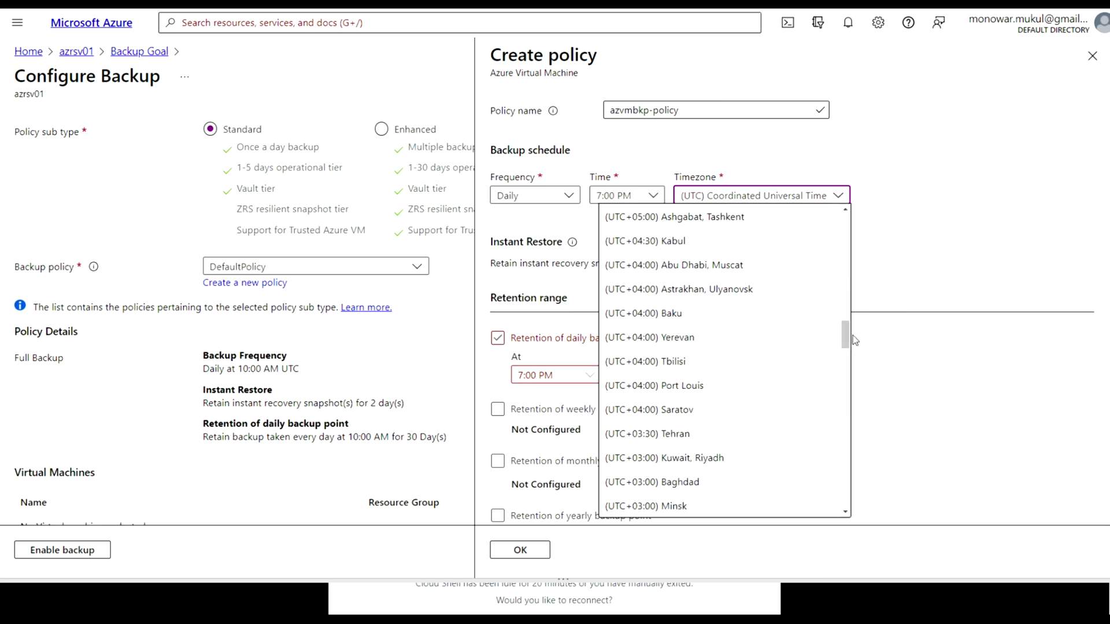
{"action": "left_click_drag", "start_coordinate": [846, 341], "coordinate": [826, 262]}
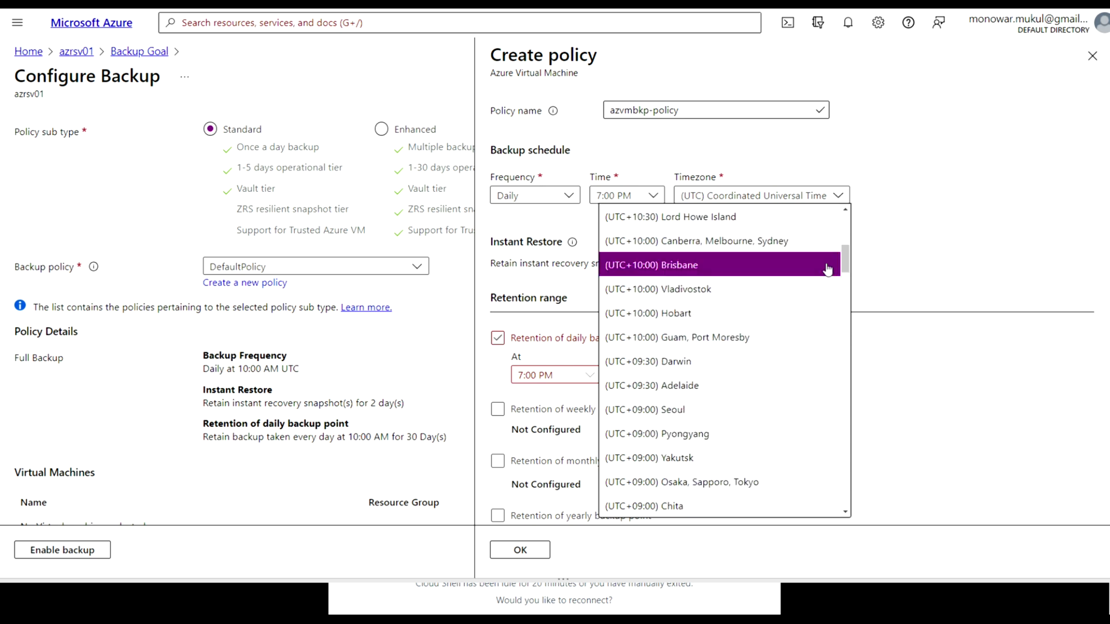
{"action": "left_click", "coordinate": [789, 246]}
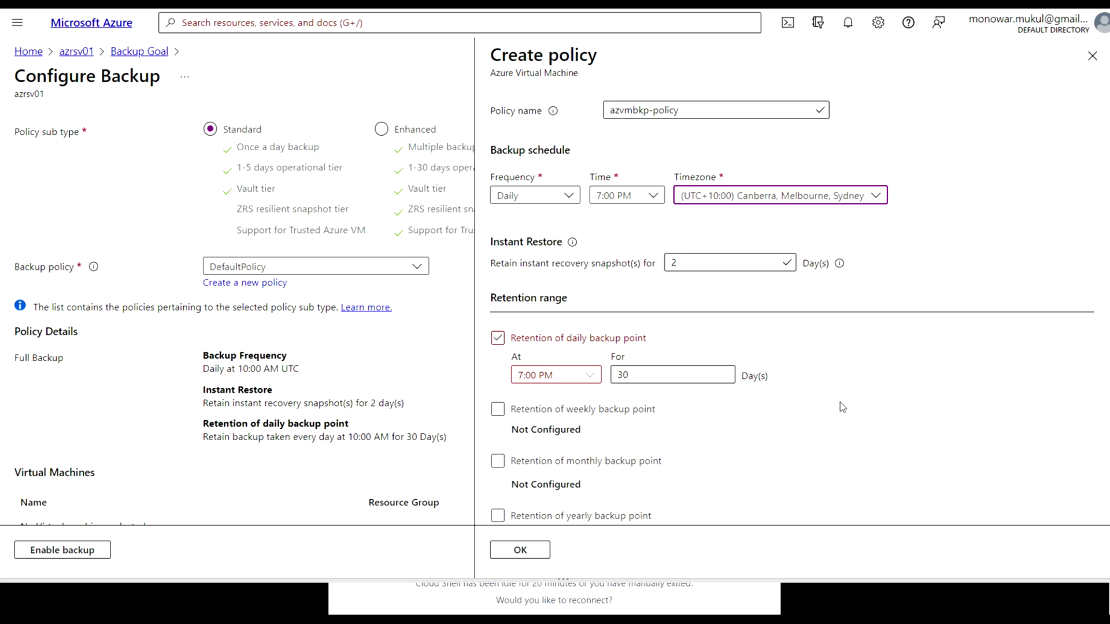
{"action": "scroll", "coordinate": [842, 408], "scroll_direction": "down", "scroll_amount": 2}
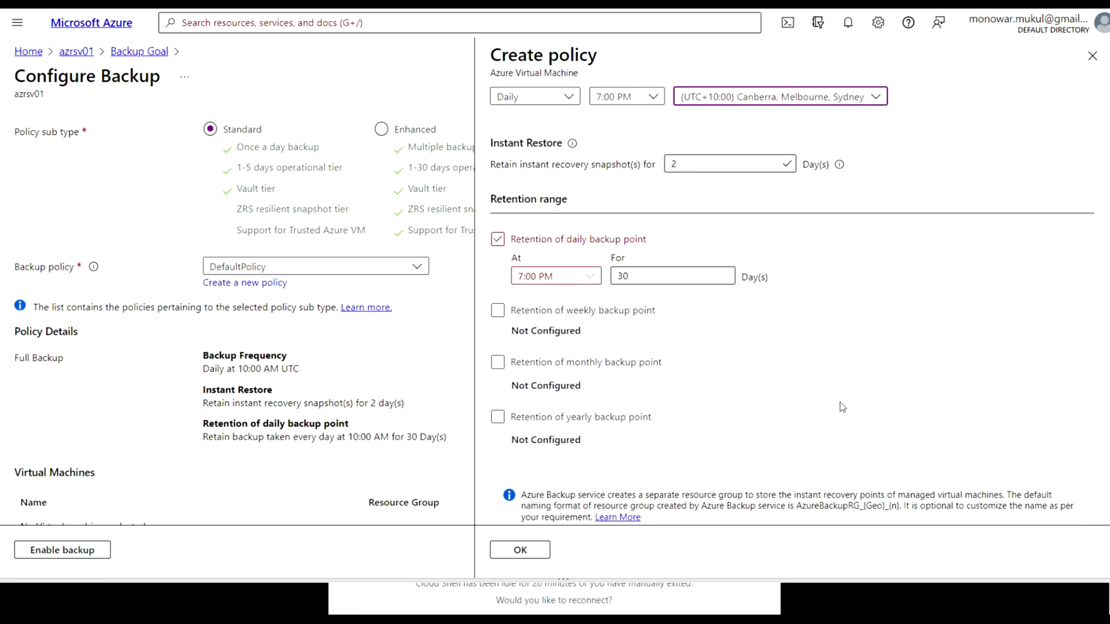
{"action": "scroll", "coordinate": [842, 407], "scroll_direction": "down", "scroll_amount": 2}
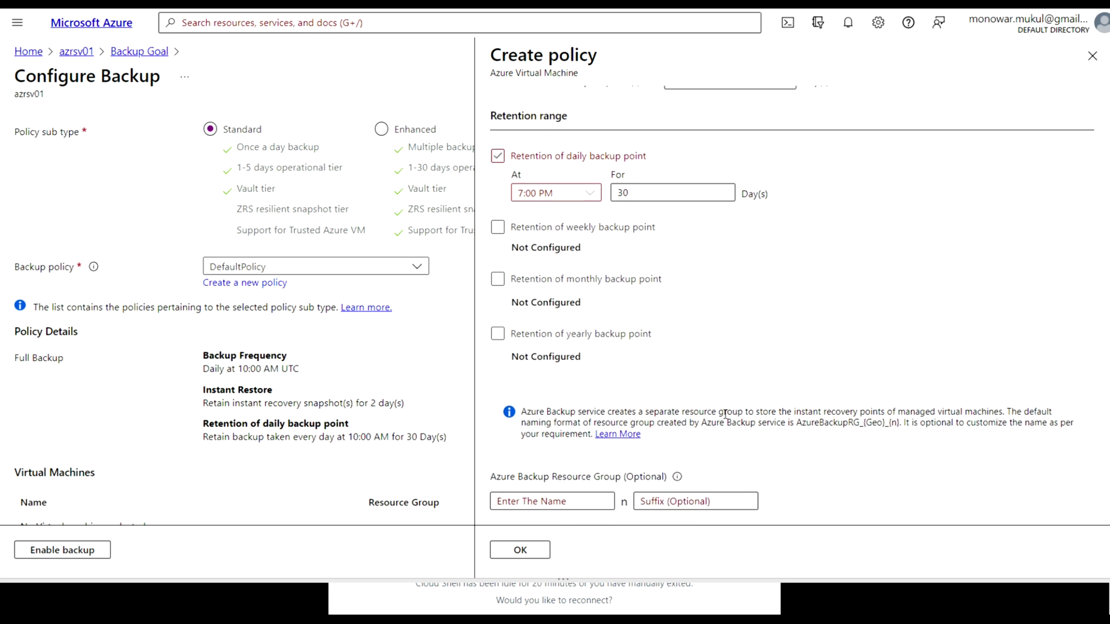
{"action": "left_click", "coordinate": [532, 554]}
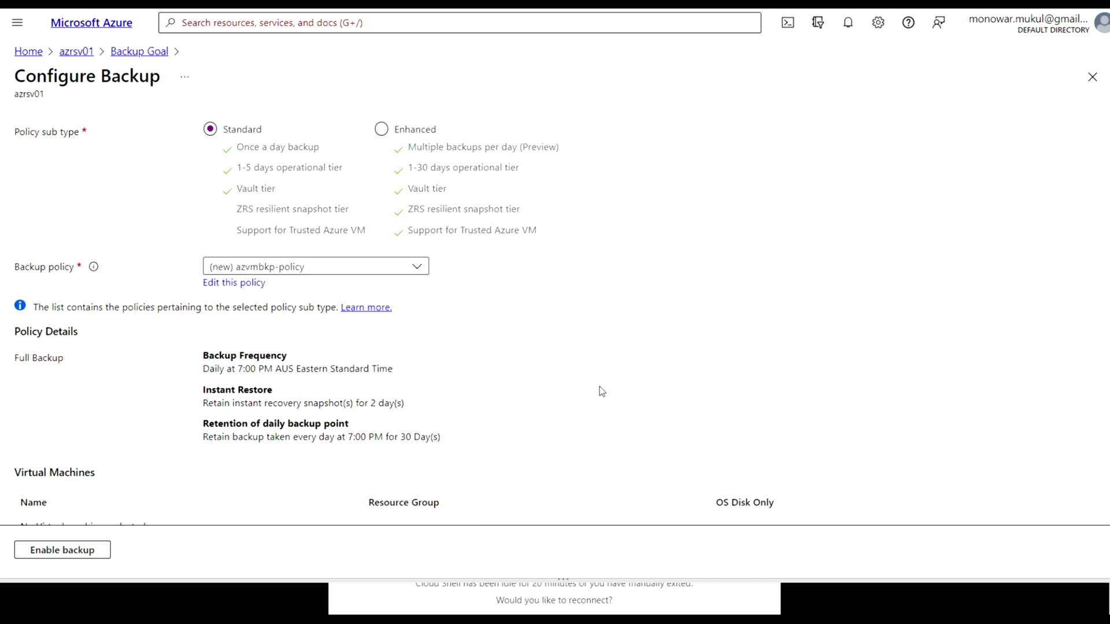
Open the Select virtual machines list, which shows no VMs available for backup in azrsv01
{"action": "scroll", "coordinate": [600, 390], "scroll_direction": "down", "scroll_amount": 3}
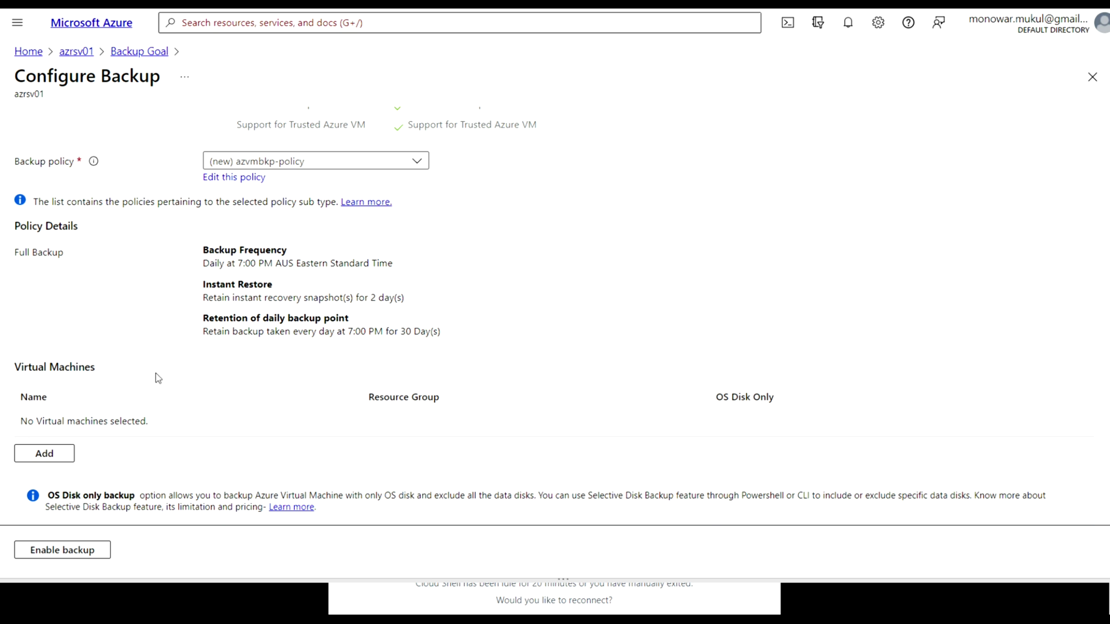
{"action": "left_click", "coordinate": [51, 456]}
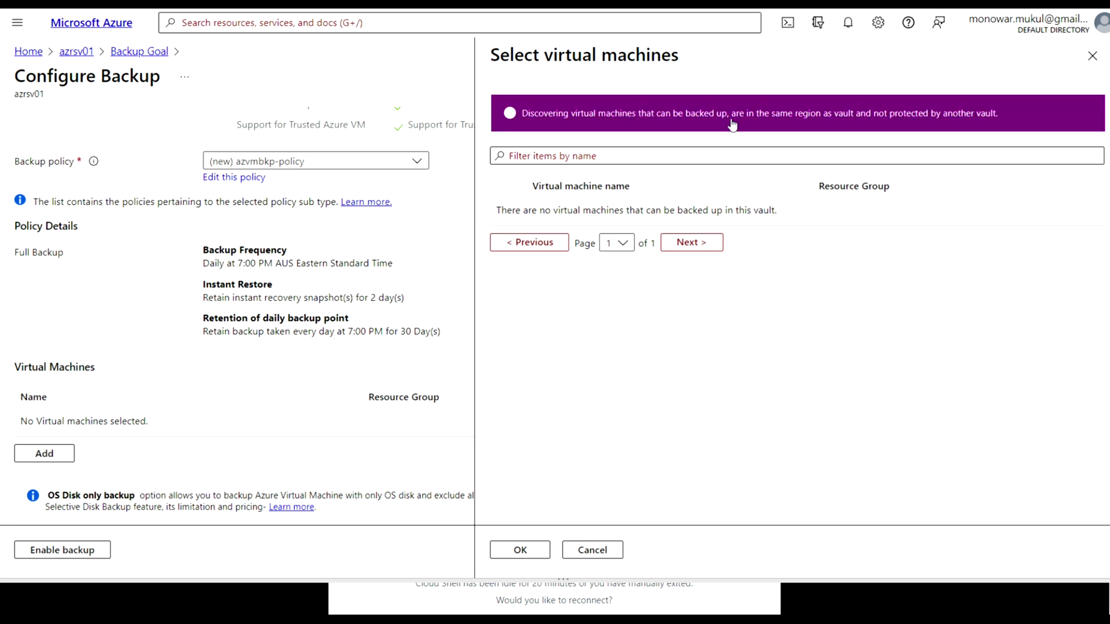
Try the name filter on the empty VM picker, then cancel it without selecting any machine
{"action": "left_click", "coordinate": [695, 156]}
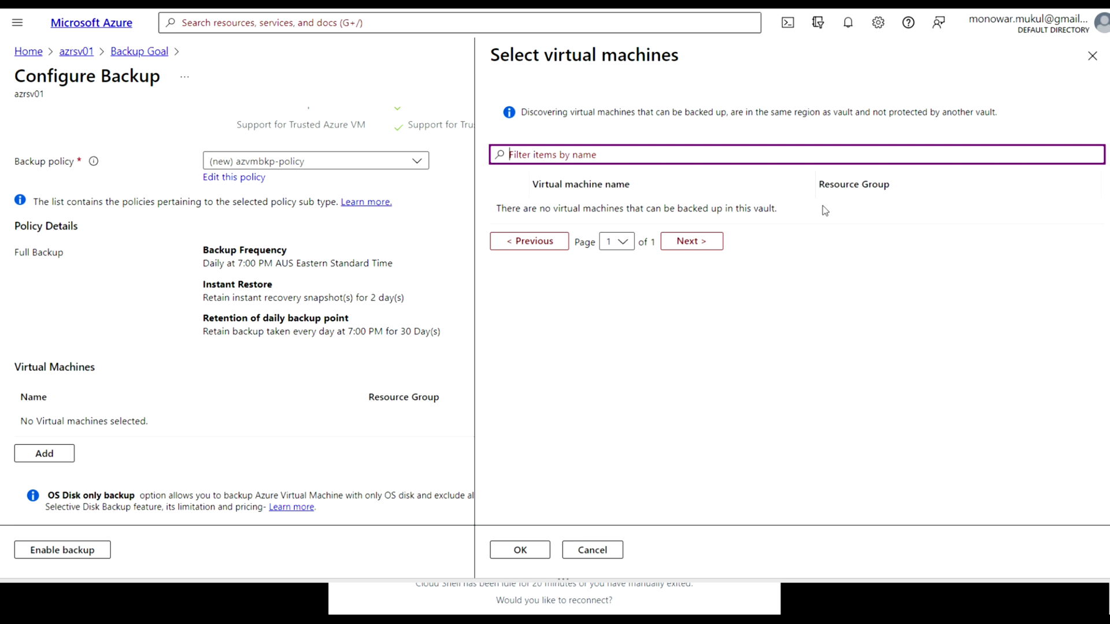
{"action": "left_click", "coordinate": [594, 550]}
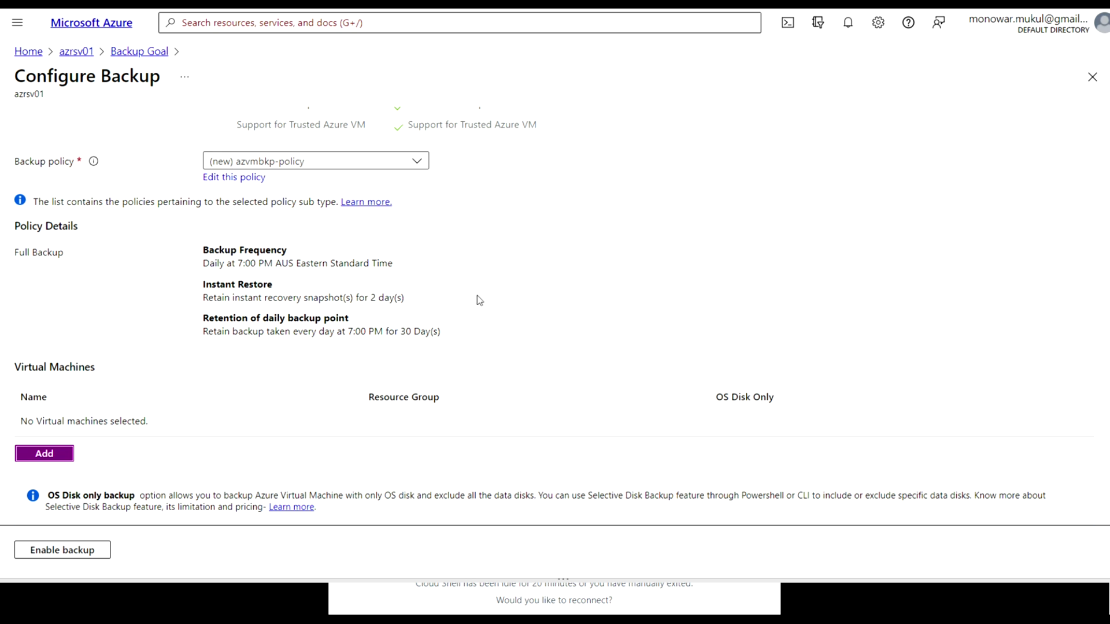
{"action": "right_click", "coordinate": [77, 55]}
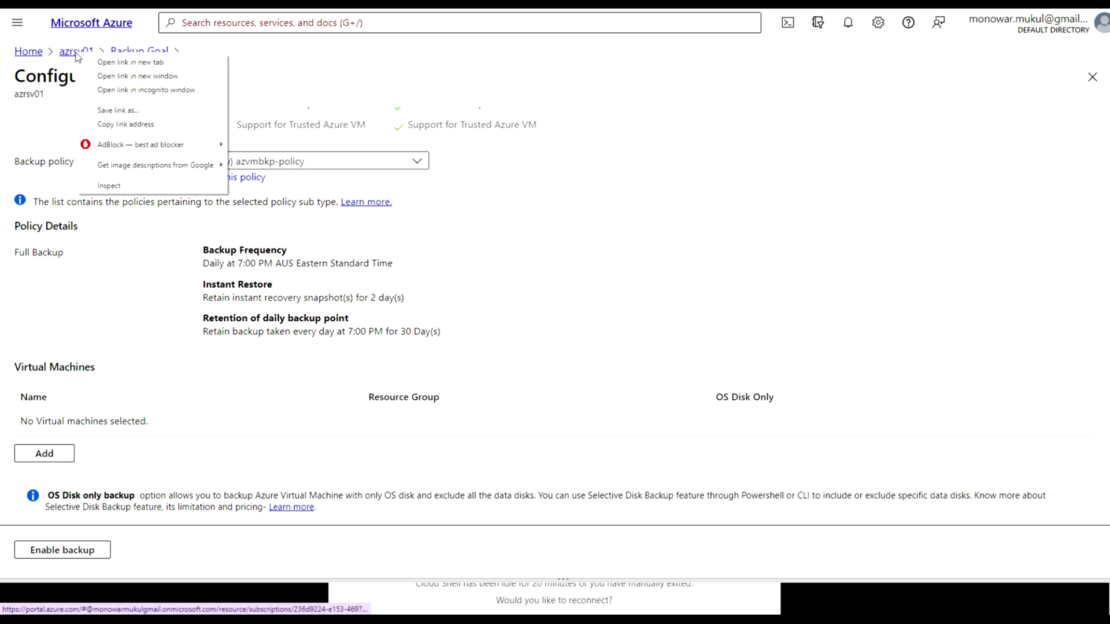
{"action": "left_click", "coordinate": [114, 61]}
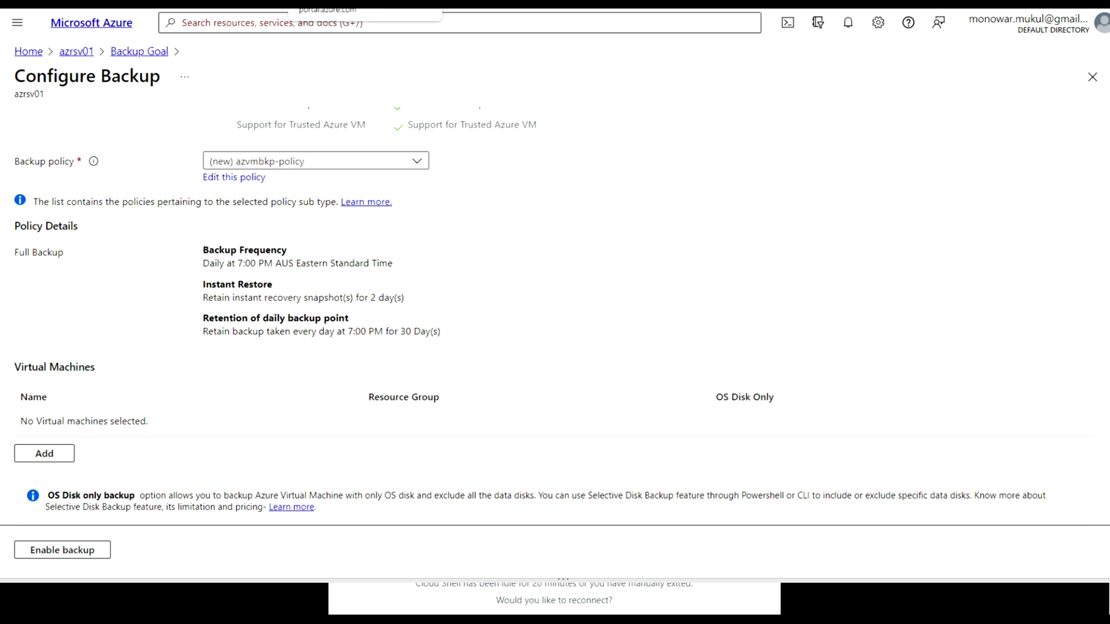
{"action": "key", "text": "ctrl+Tab"}
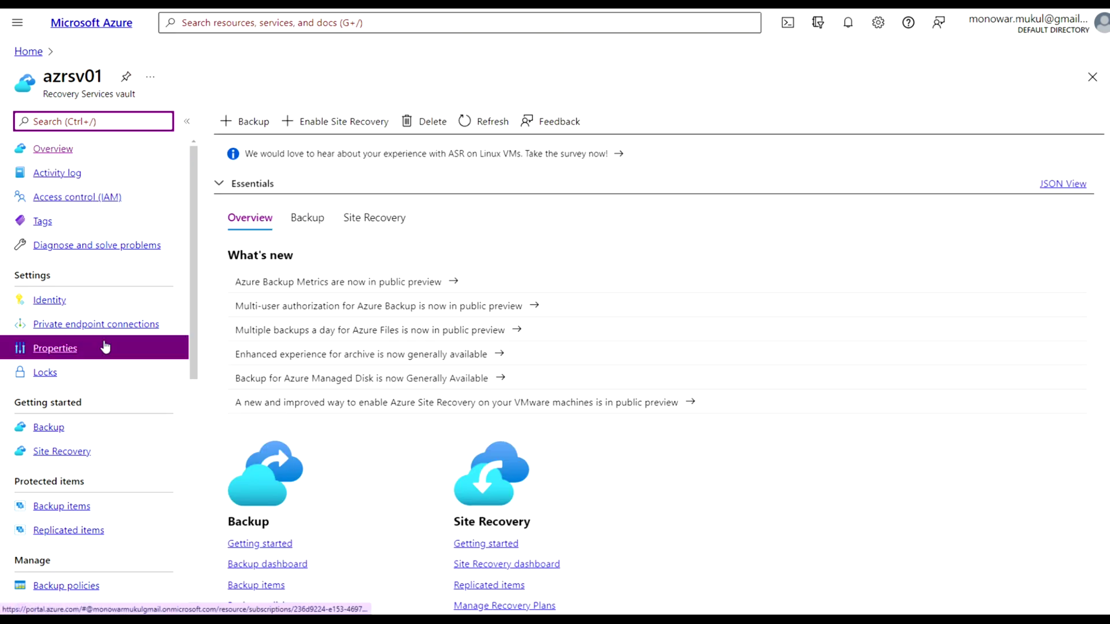
{"action": "left_click", "coordinate": [29, 52]}
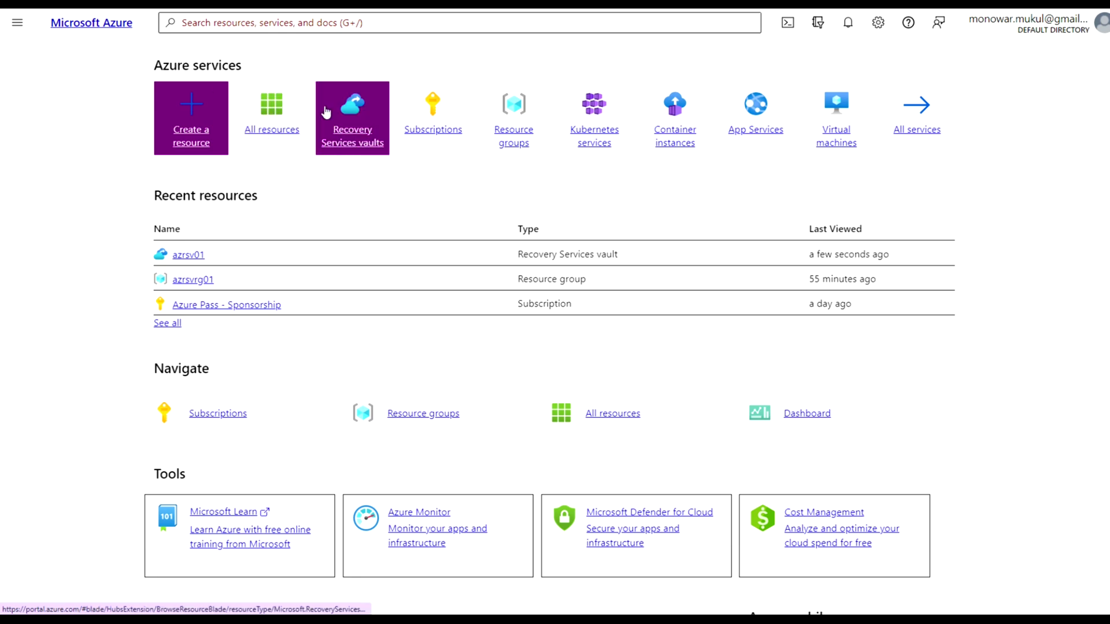
{"action": "left_click", "coordinate": [282, 118]}
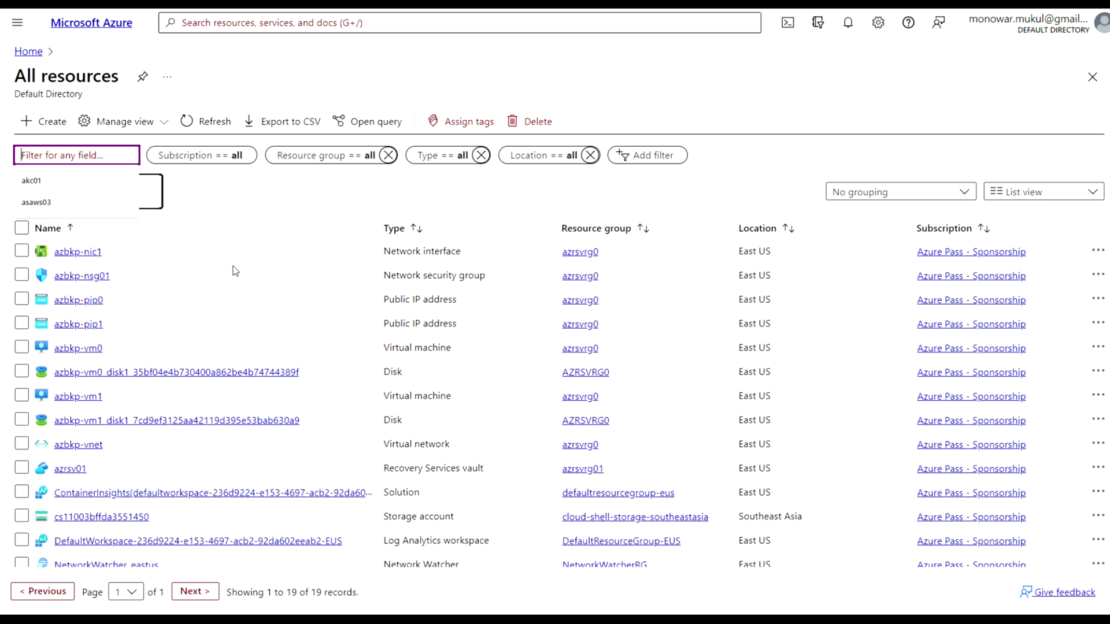
{"action": "left_click", "coordinate": [93, 350]}
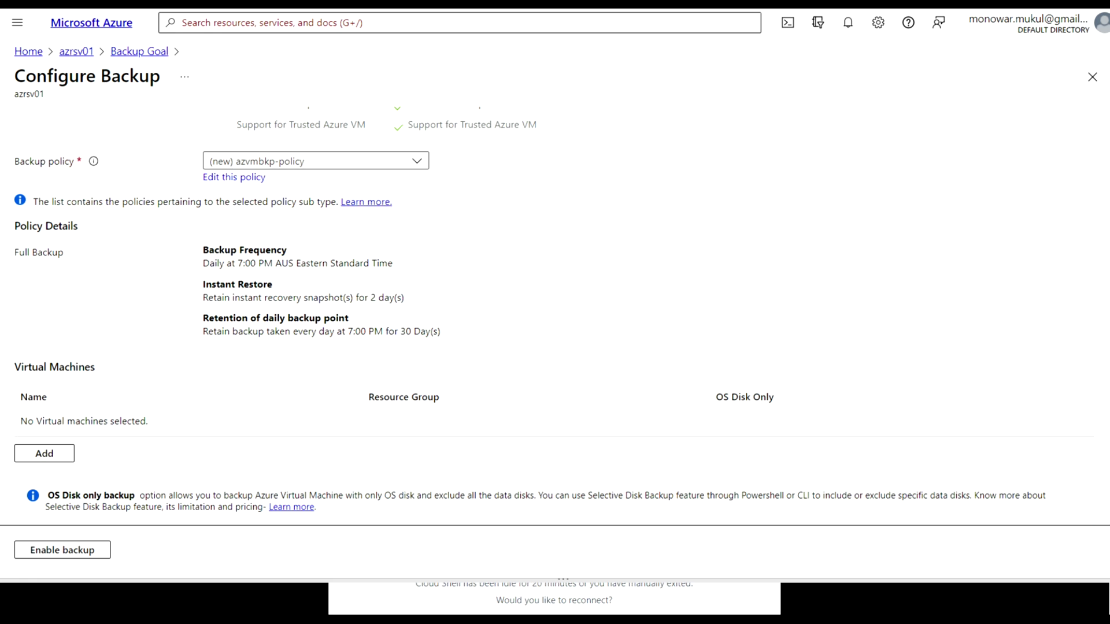
{"action": "left_click", "coordinate": [223, 183]}
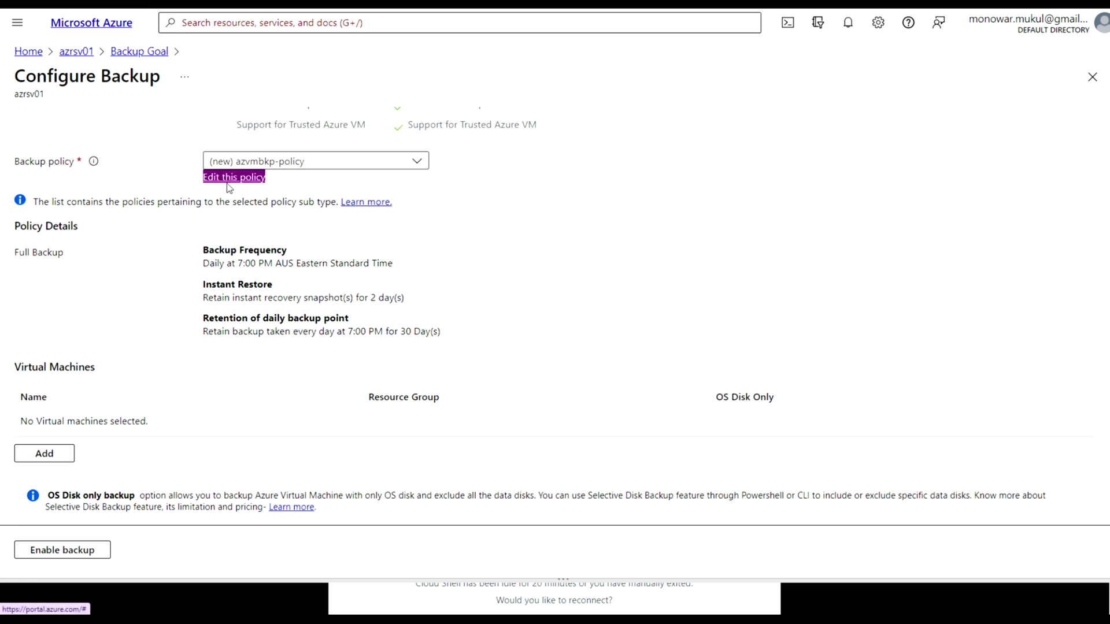
{"action": "left_click", "coordinate": [249, 179]}
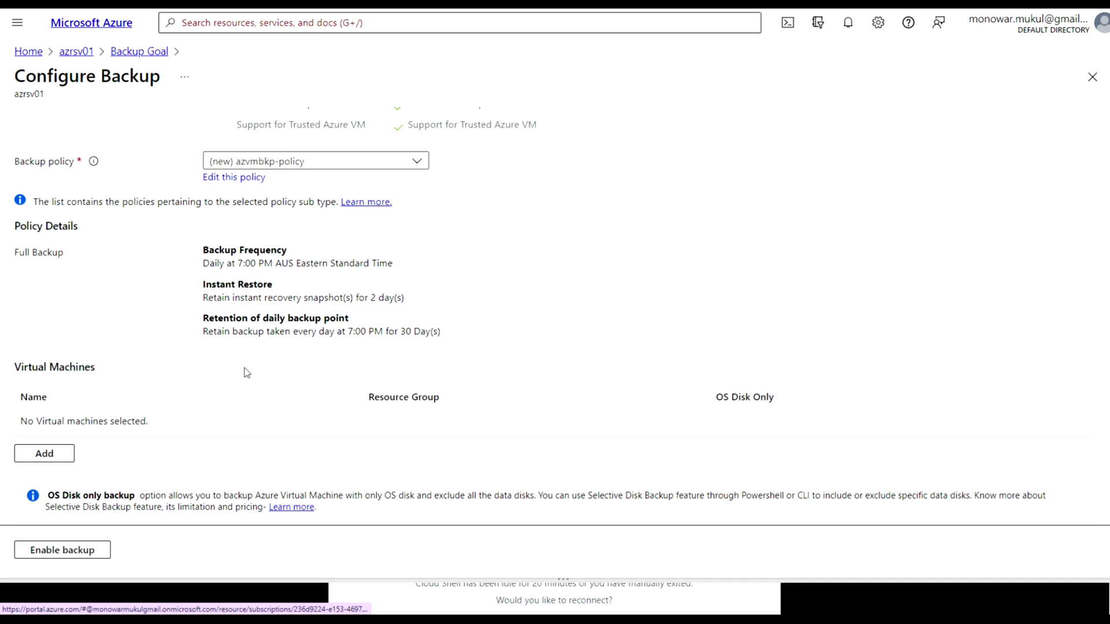
Select azbkp-vm0 from resource group azrsvrg0 and add it to the backup list
{"action": "scroll", "coordinate": [247, 373], "scroll_direction": "down", "scroll_amount": 1}
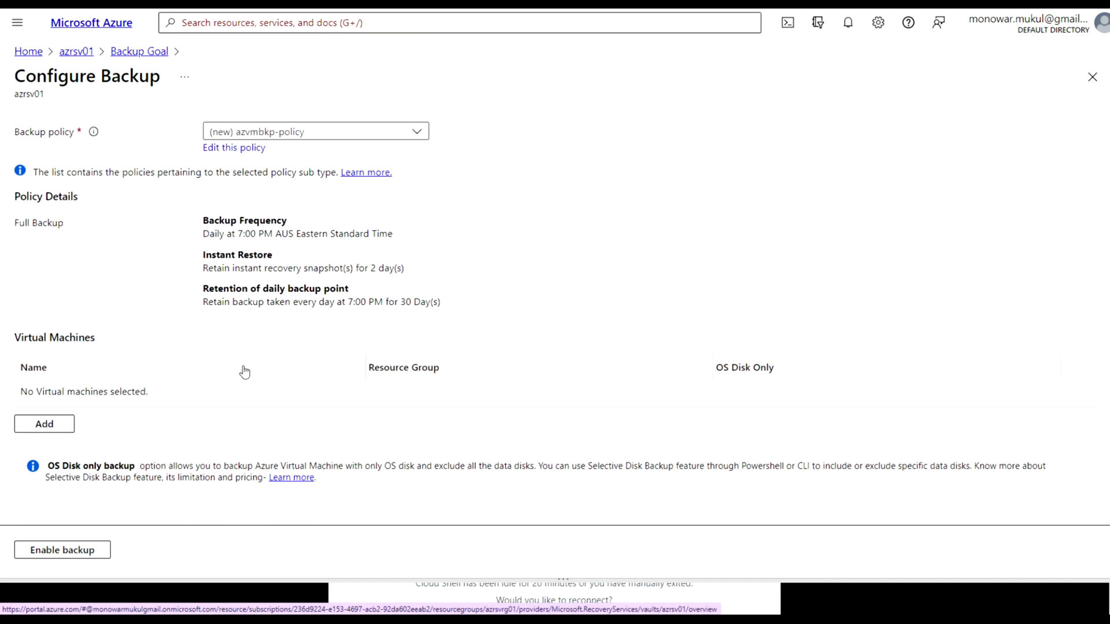
{"action": "left_click", "coordinate": [55, 425]}
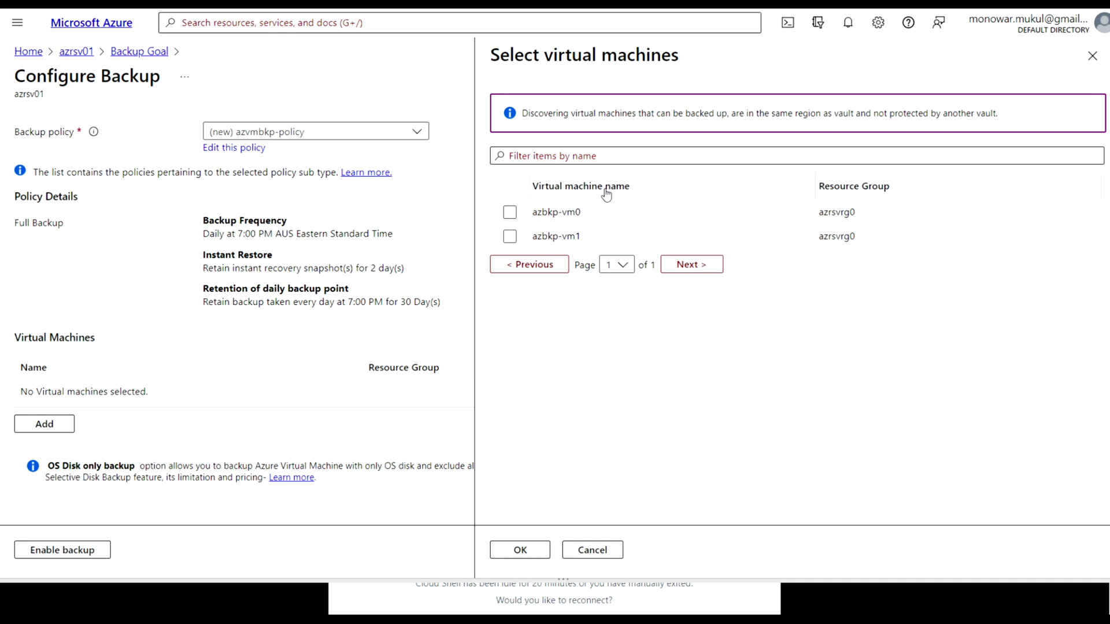
{"action": "left_click", "coordinate": [507, 219]}
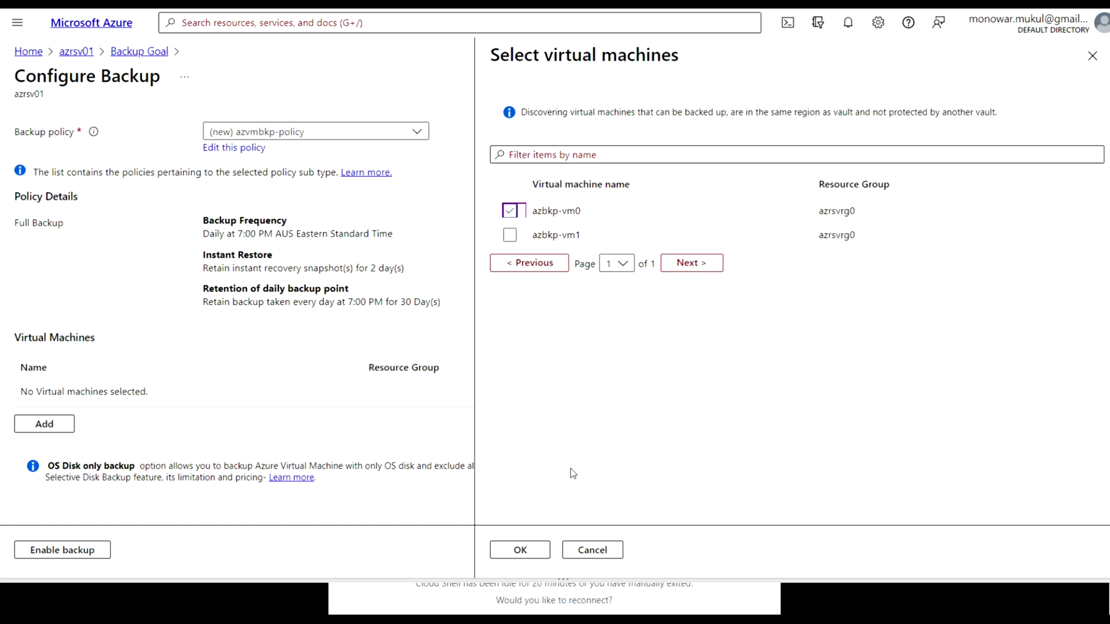
{"action": "left_click", "coordinate": [525, 550]}
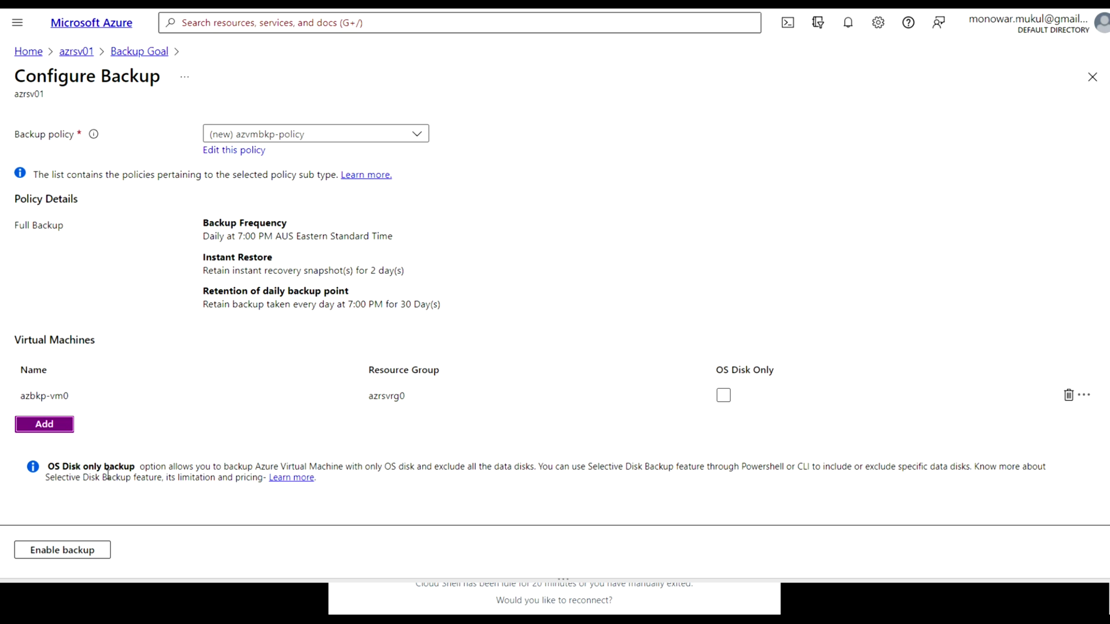
Enable backup of azbkp-vm0 under azvmbkp-policy, running daily at 7:00 PM
{"action": "left_click", "coordinate": [59, 555]}
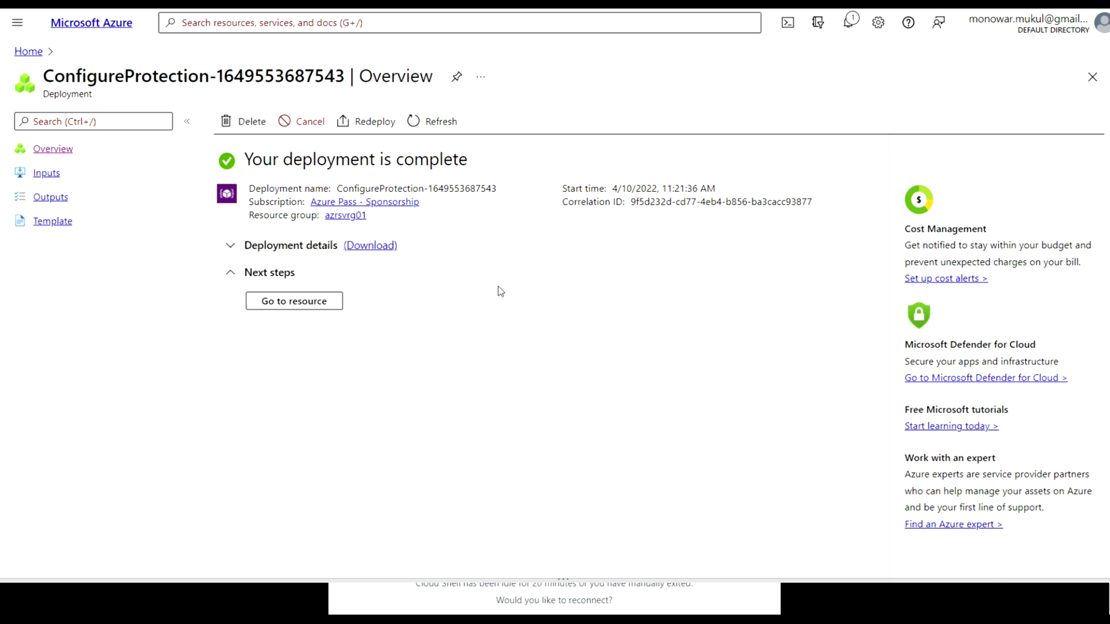
Go to vault azrsv01's Azure Virtual Machine backup items and open azbkp-vm0's details
{"action": "left_click", "coordinate": [311, 301]}
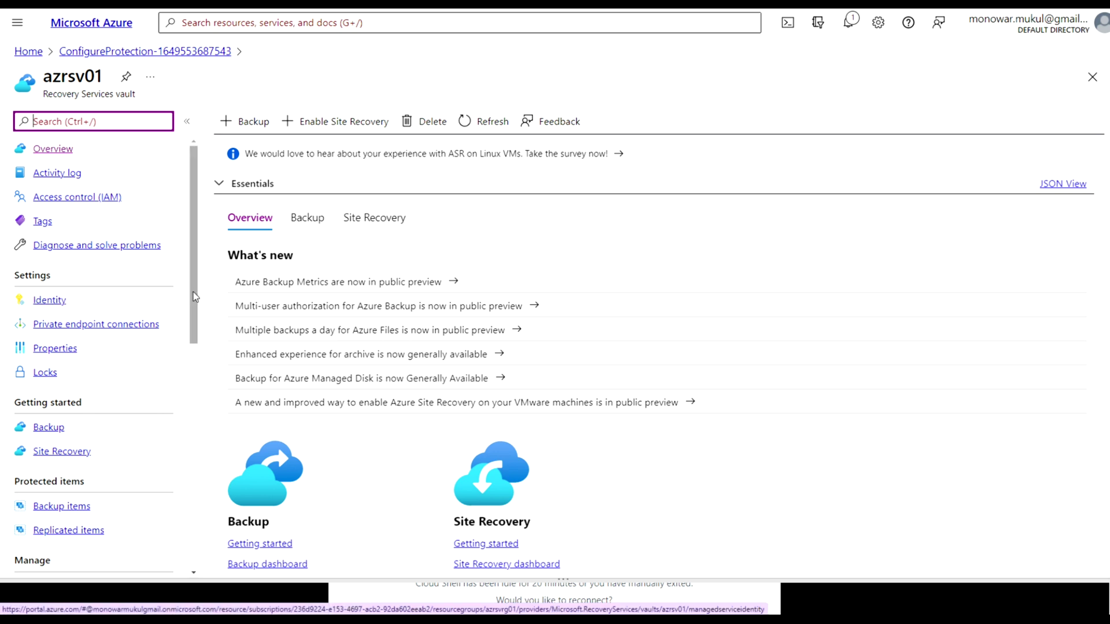
{"action": "scroll", "coordinate": [194, 297], "scroll_direction": "down", "scroll_amount": 3}
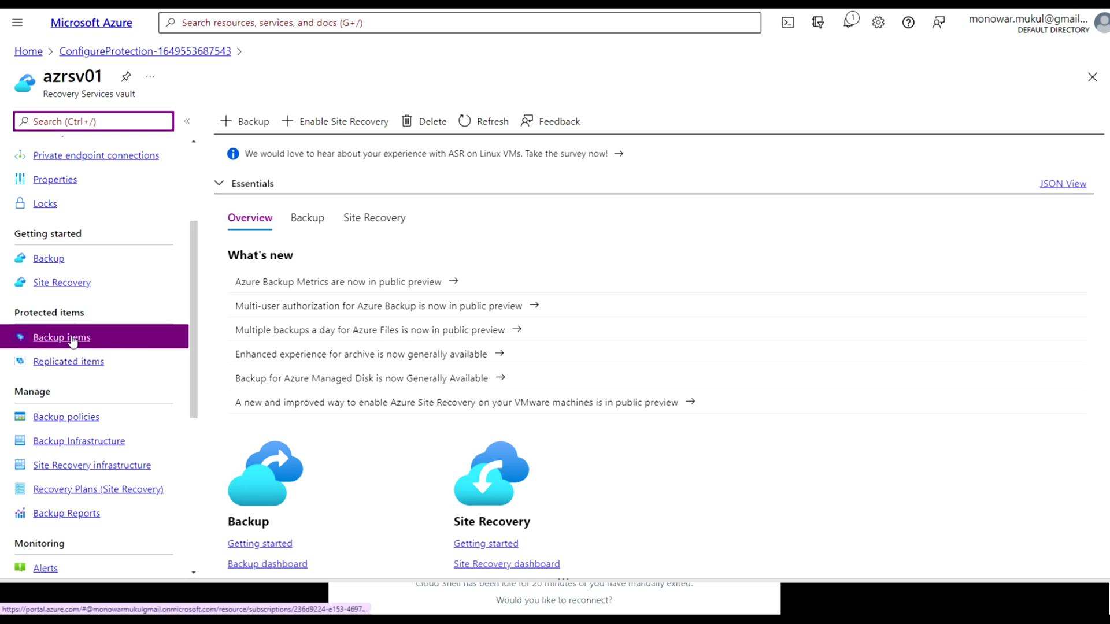
{"action": "left_click", "coordinate": [73, 341]}
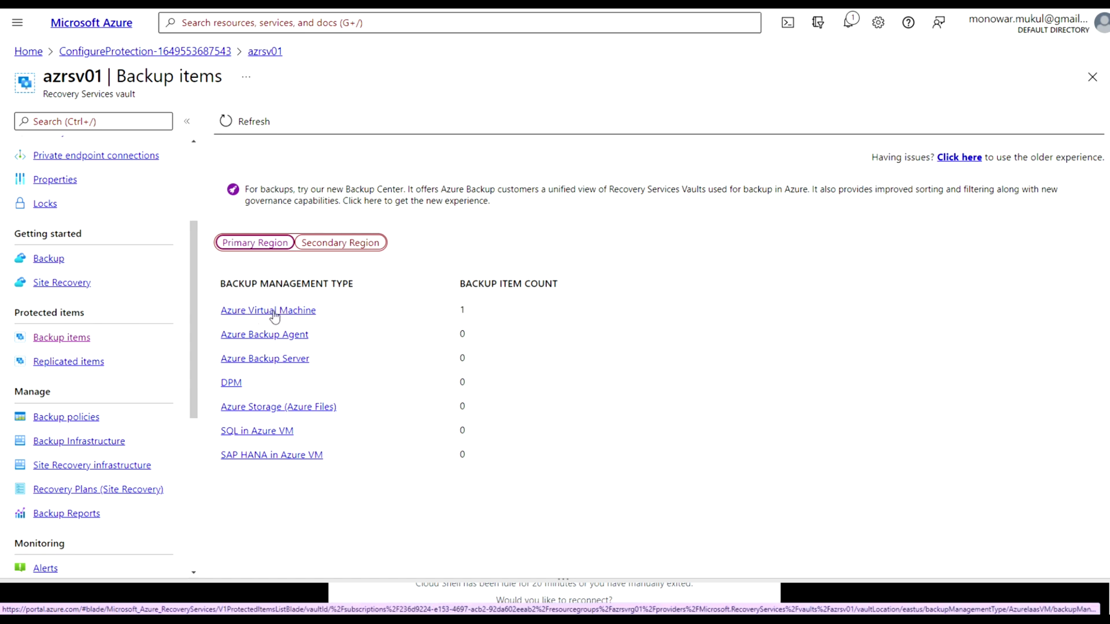
{"action": "left_click", "coordinate": [274, 313]}
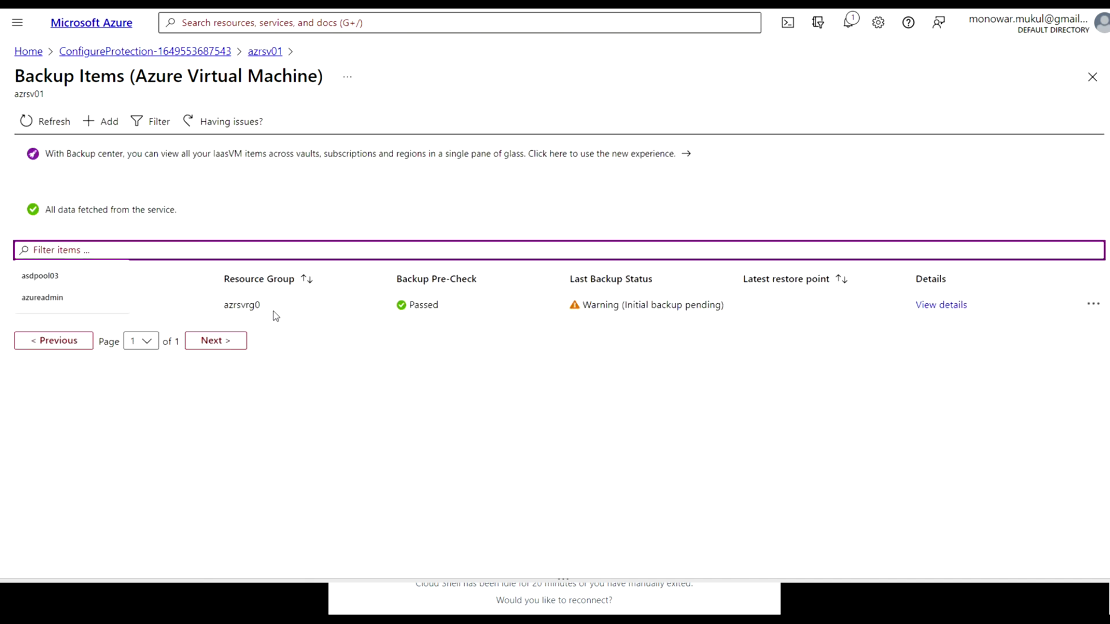
{"action": "left_click", "coordinate": [304, 366]}
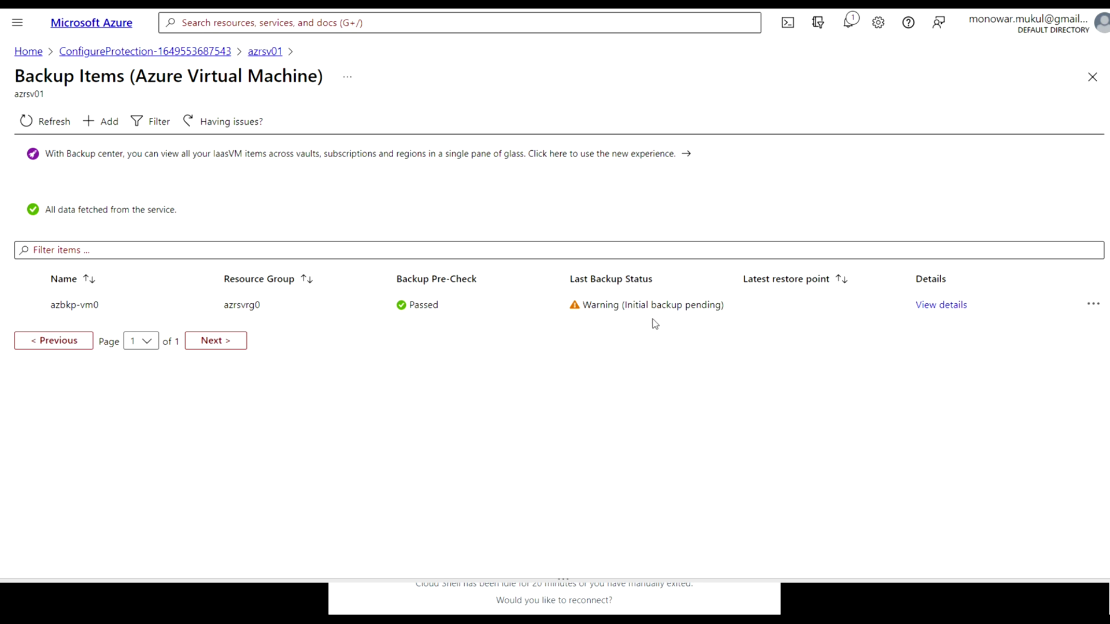
{"action": "left_click", "coordinate": [951, 306]}
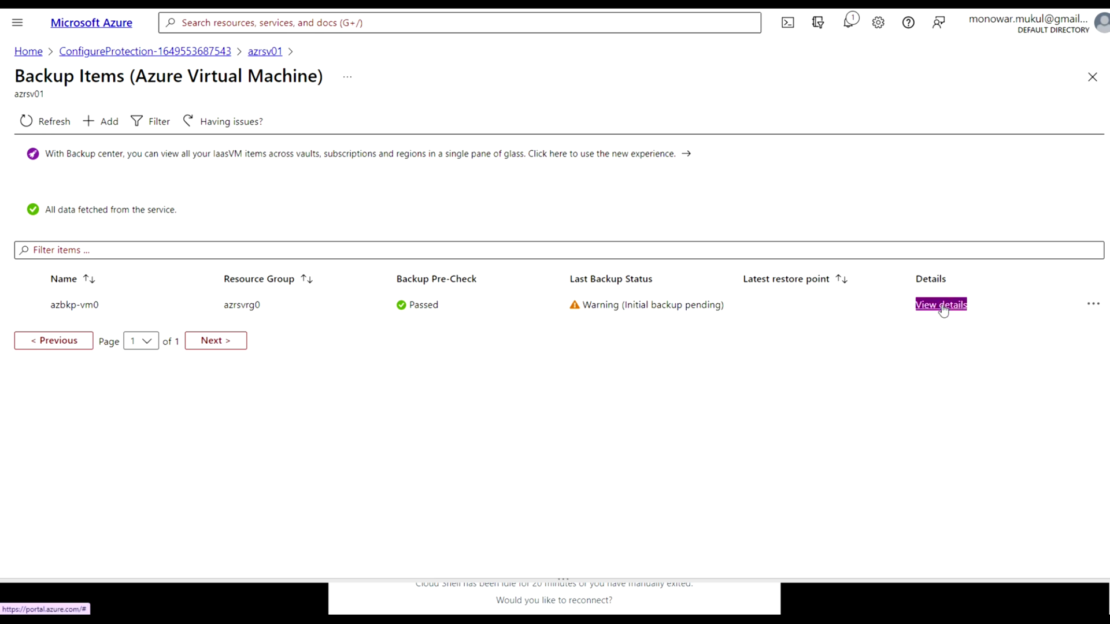
{"action": "left_click", "coordinate": [941, 306]}
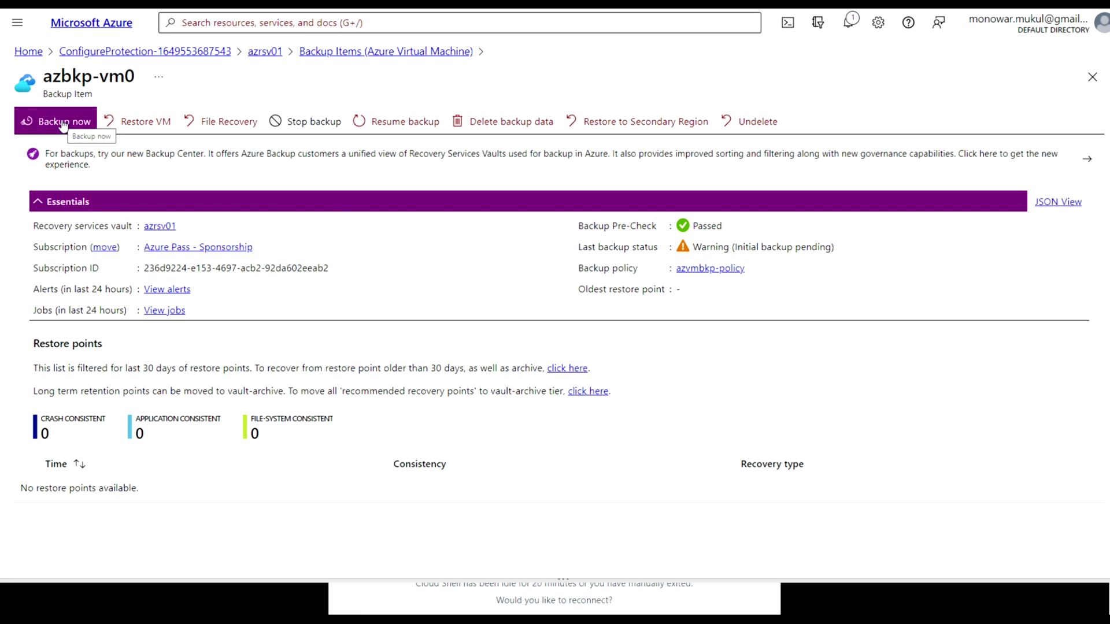
Run Backup now for azbkp-vm0, retaining the backup until 05/11/2022
{"action": "left_click", "coordinate": [63, 126]}
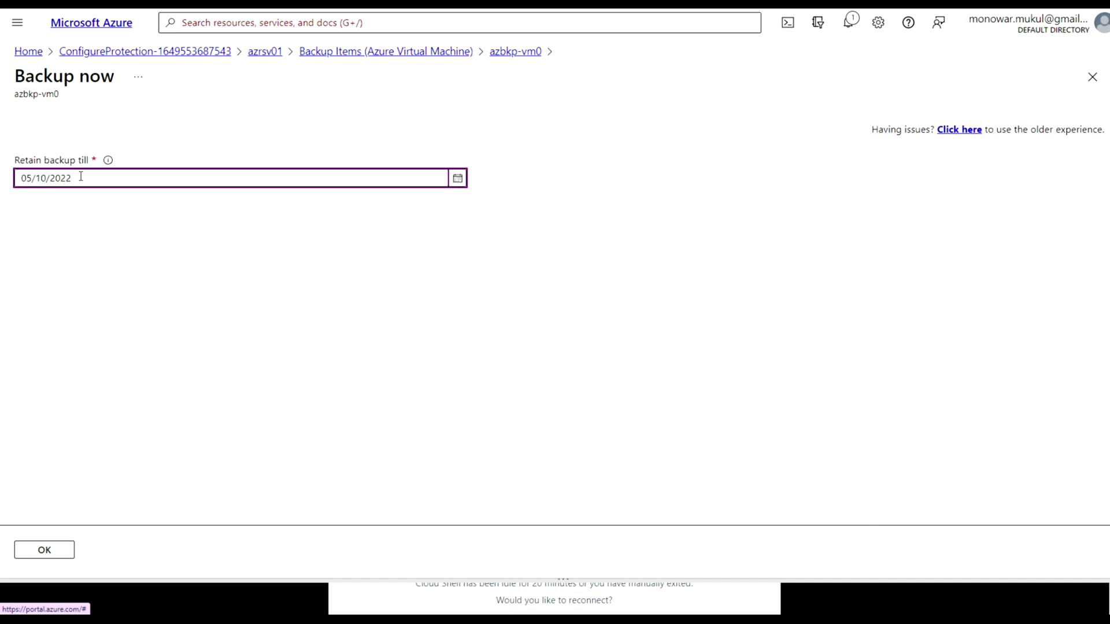
{"action": "mouse_move", "coordinate": [108, 161]}
{"action": "left_click", "coordinate": [457, 179]}
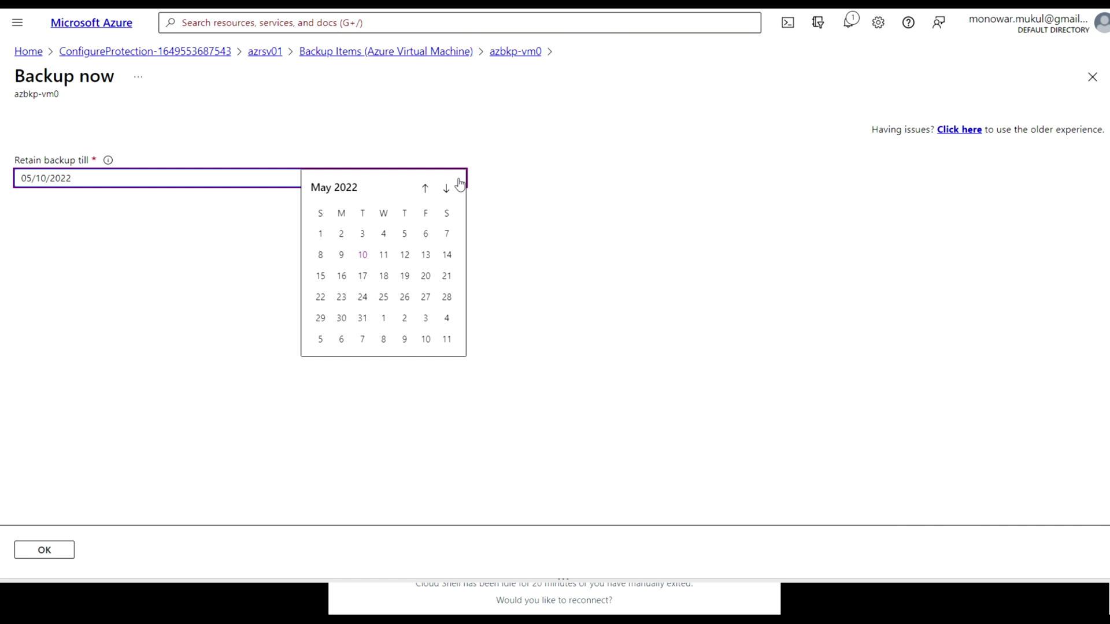
{"action": "left_click", "coordinate": [384, 256]}
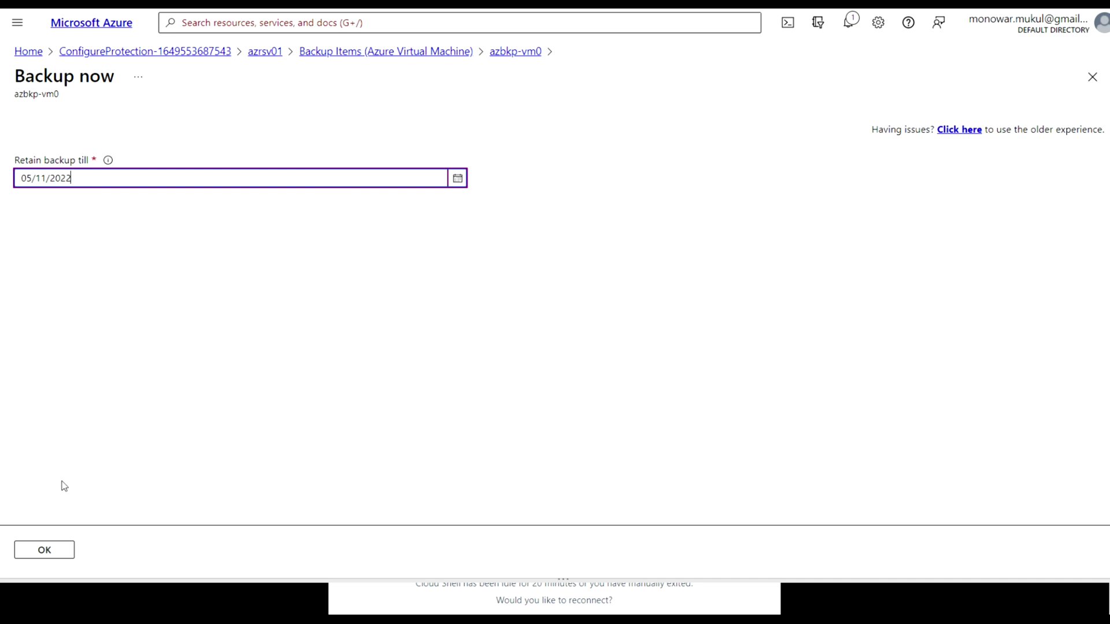
{"action": "left_click", "coordinate": [44, 552]}
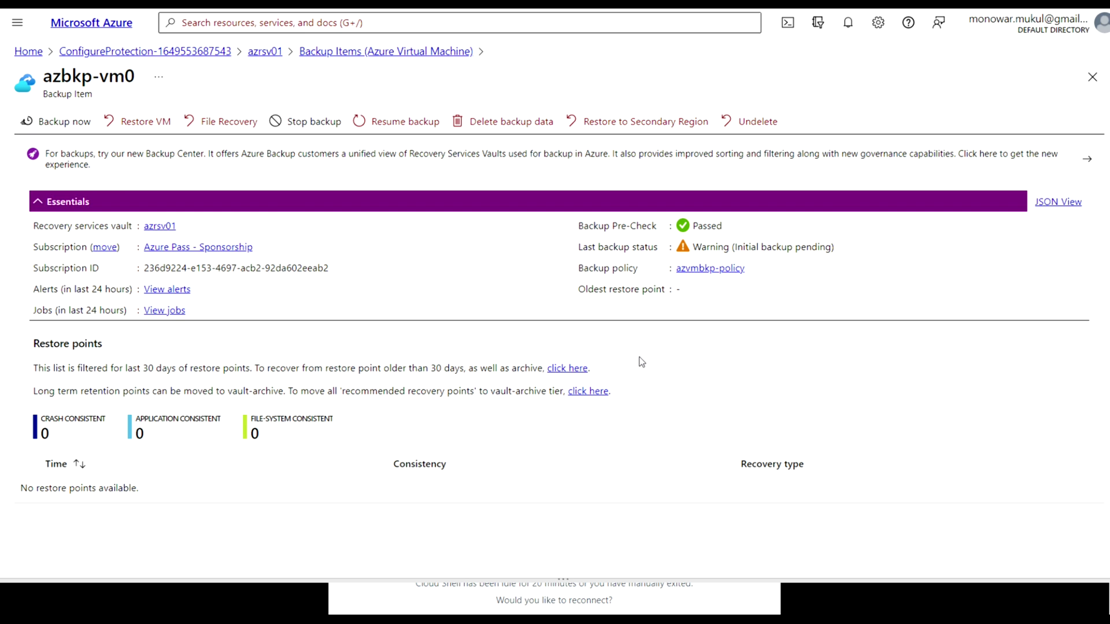
Open the azbkp-vm1 virtual machine page from All resources
{"action": "left_click", "coordinate": [28, 51]}
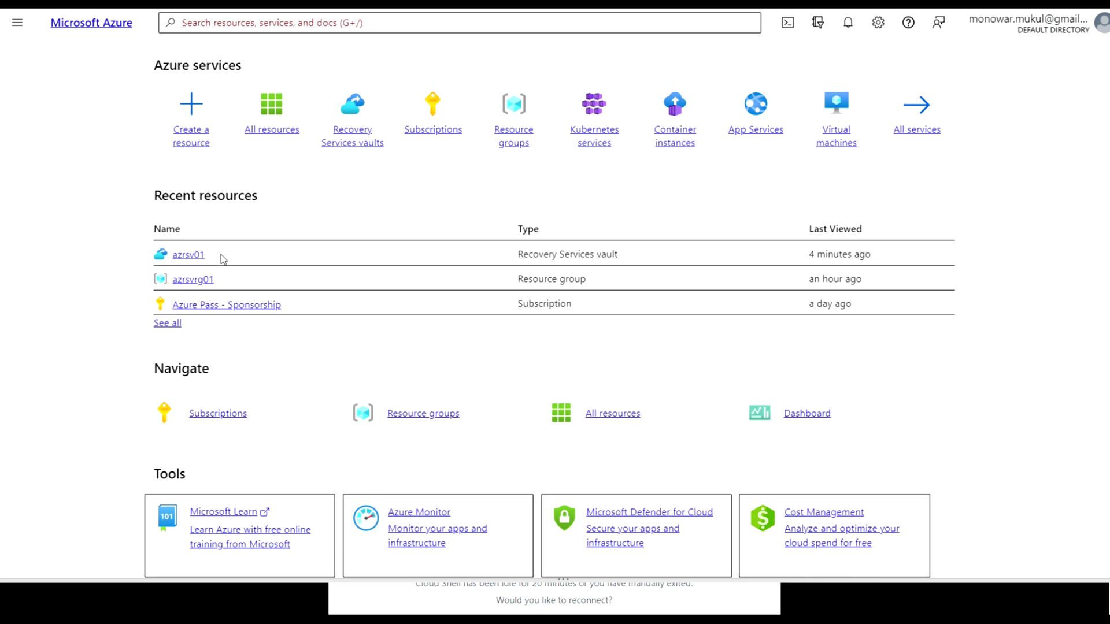
{"action": "left_click", "coordinate": [261, 129]}
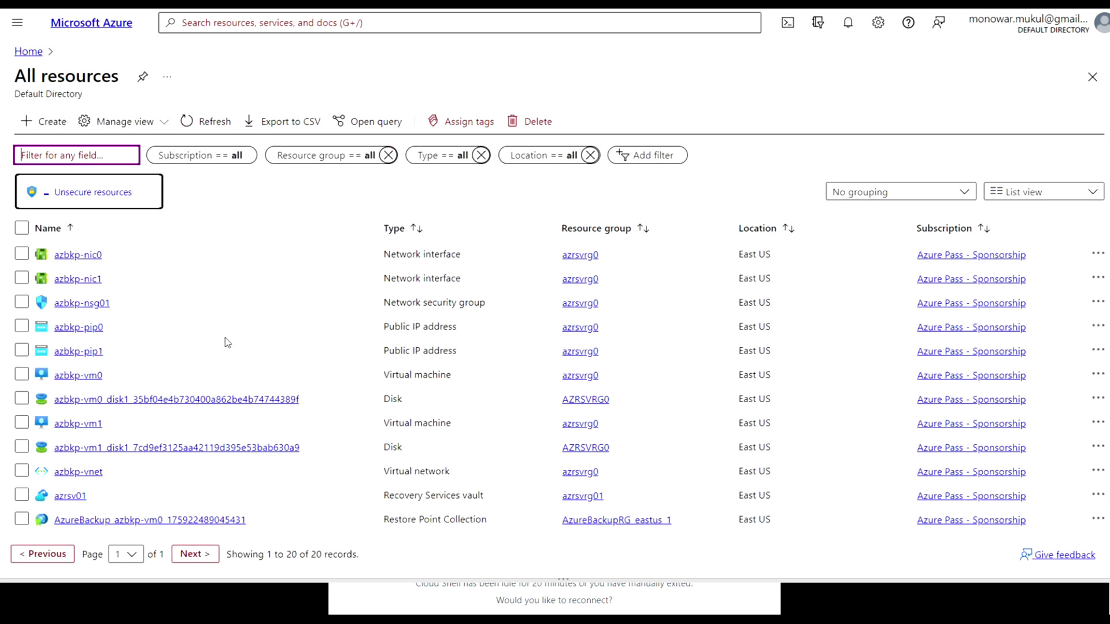
{"action": "scroll", "coordinate": [225, 347], "scroll_direction": "down", "scroll_amount": 2}
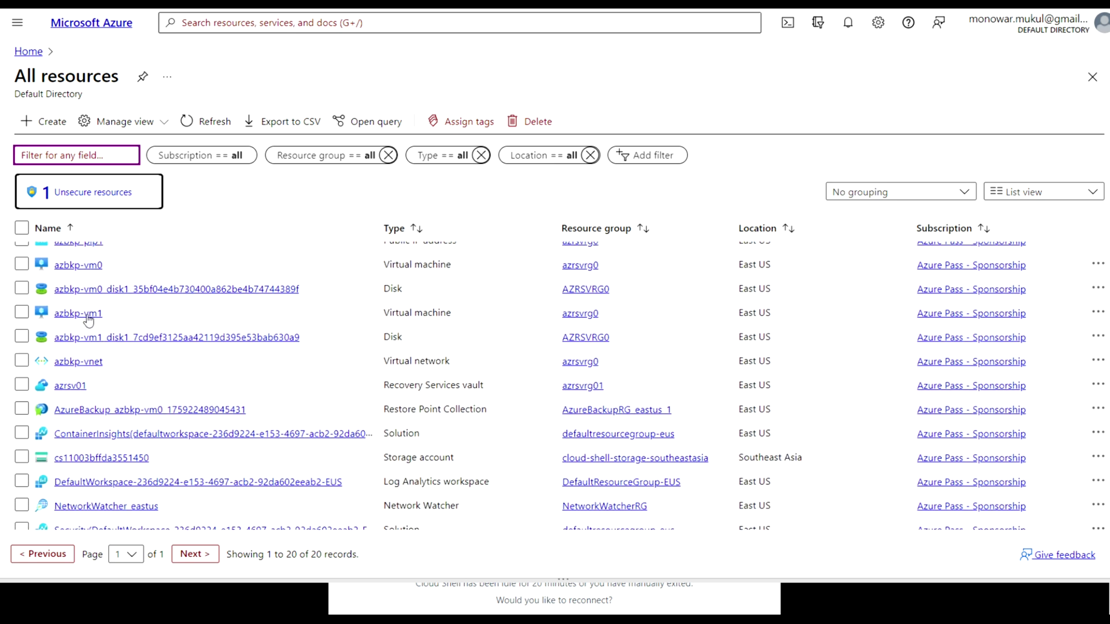
{"action": "mouse_move", "coordinate": [85, 317]}
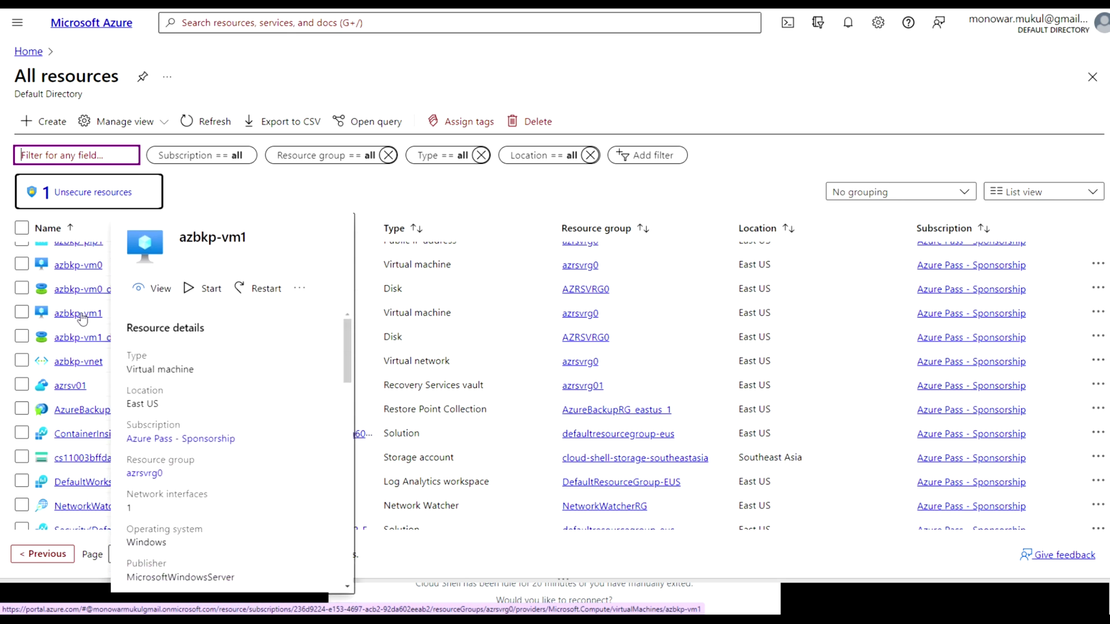
{"action": "left_click", "coordinate": [81, 315]}
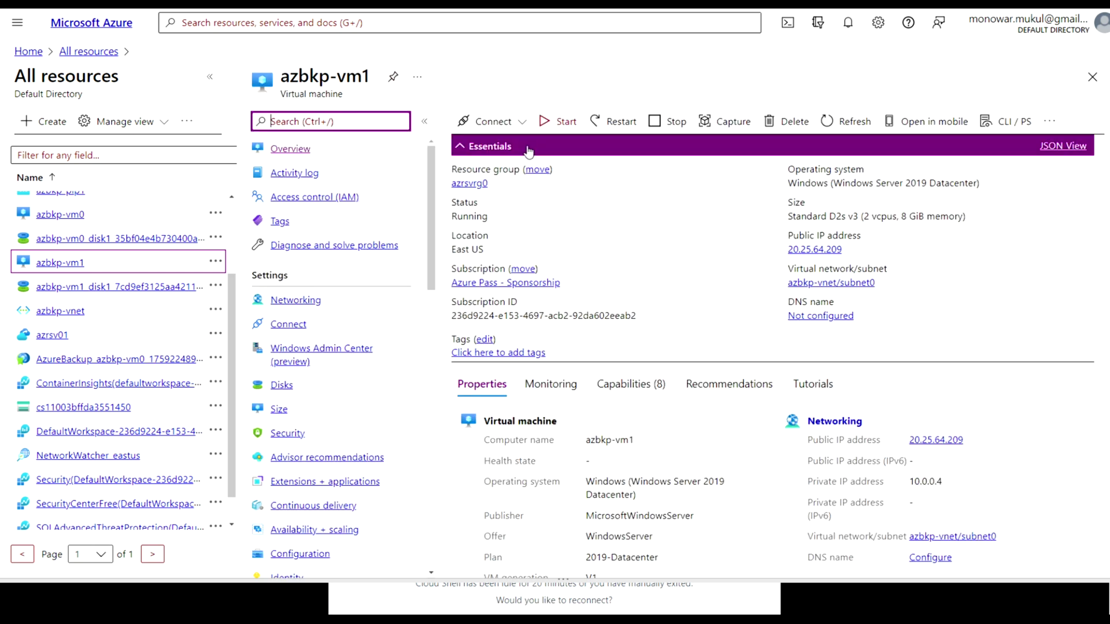
Download azbkp-vm1's RDP connection file and open it
{"action": "left_click", "coordinate": [528, 123]}
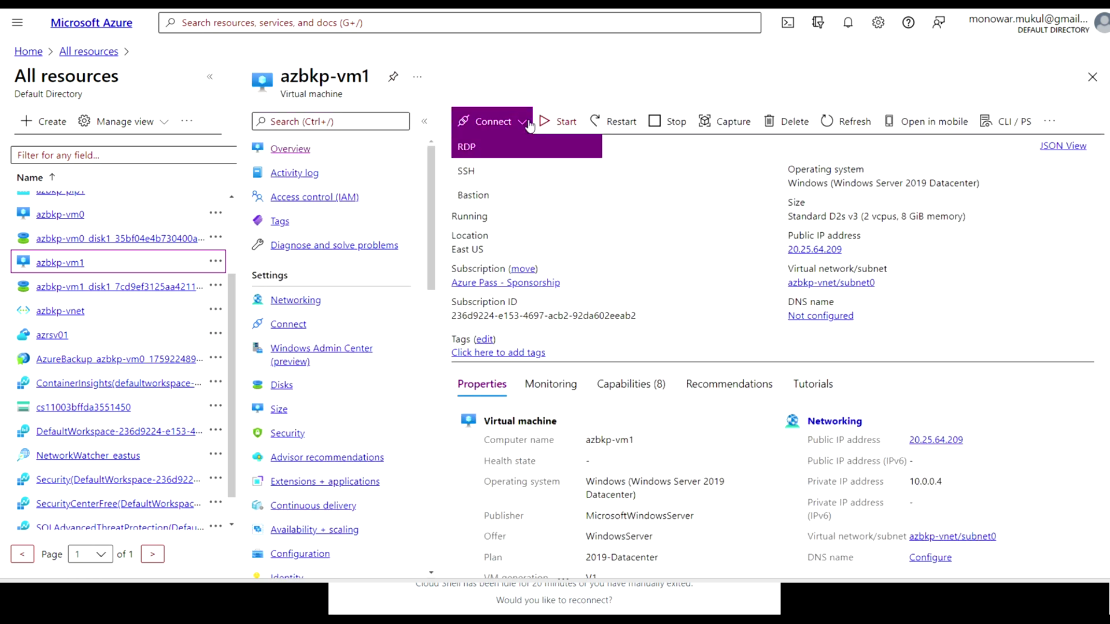
{"action": "left_click", "coordinate": [471, 149]}
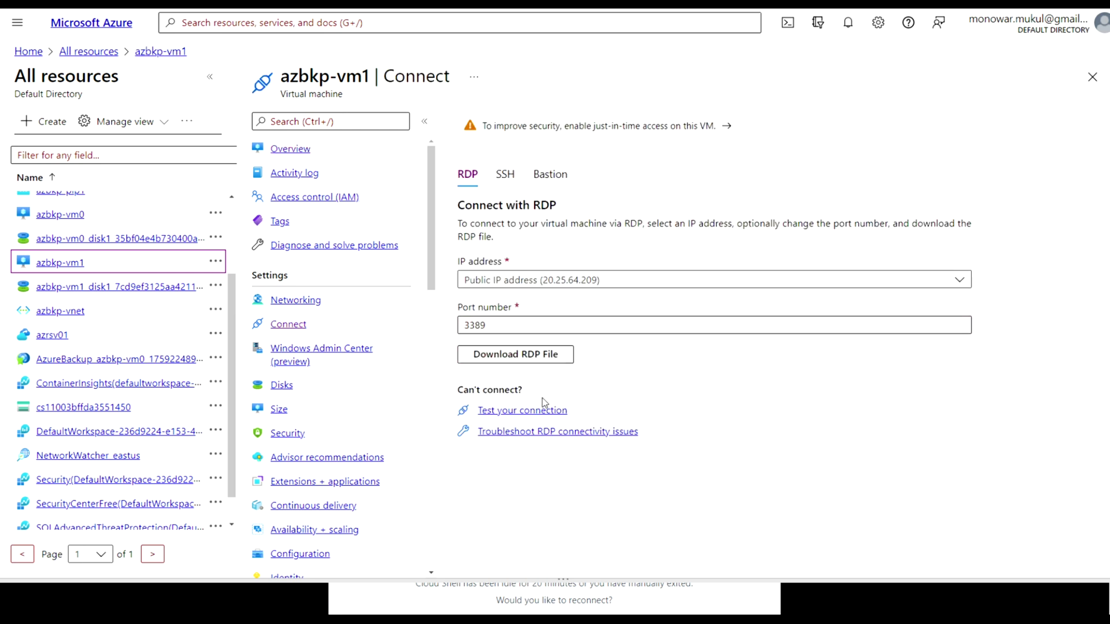
{"action": "left_click", "coordinate": [548, 355]}
{"action": "left_click", "coordinate": [542, 355]}
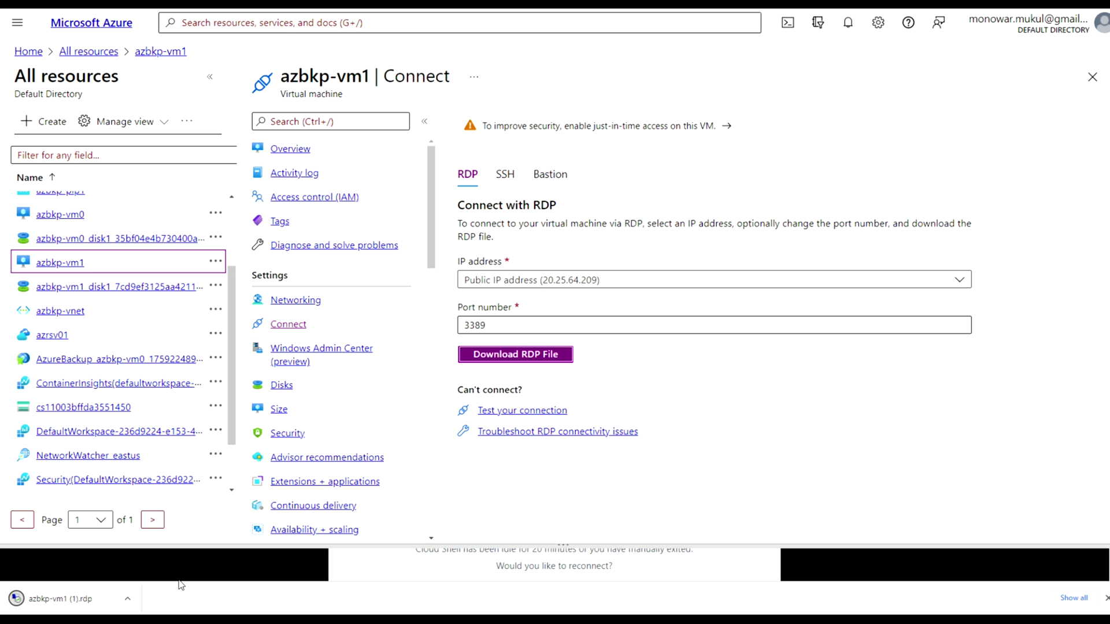
{"action": "left_click", "coordinate": [54, 605]}
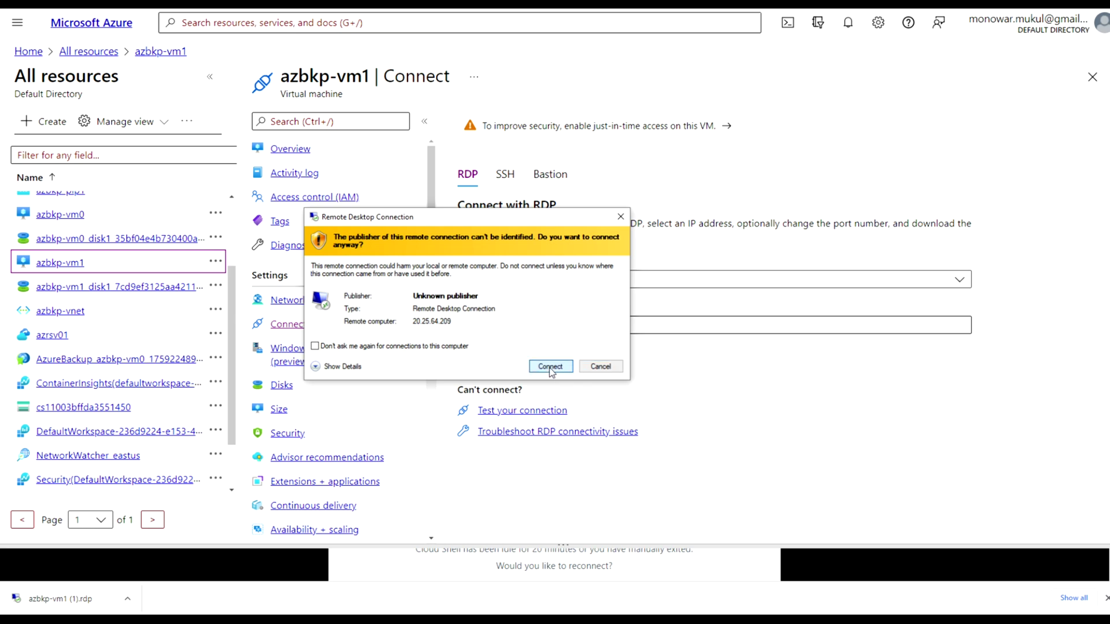
Sign in to azbkp-vm1 with the remembered admin user name and password, permanently trusting its certificate
{"action": "left_click", "coordinate": [549, 366]}
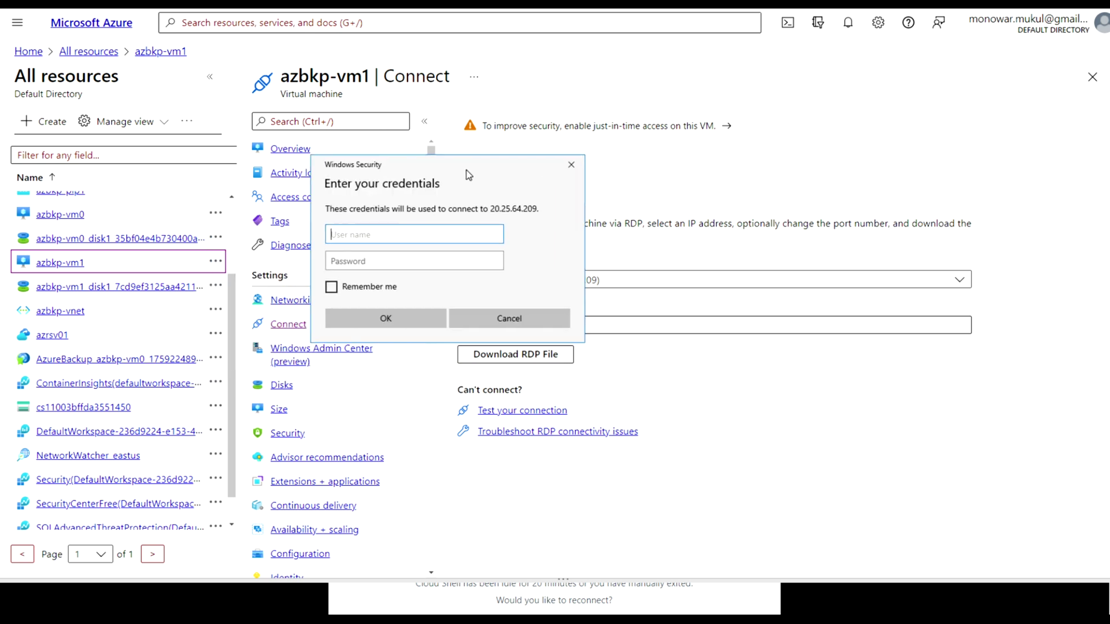
{"action": "type", "text": "pagli"}
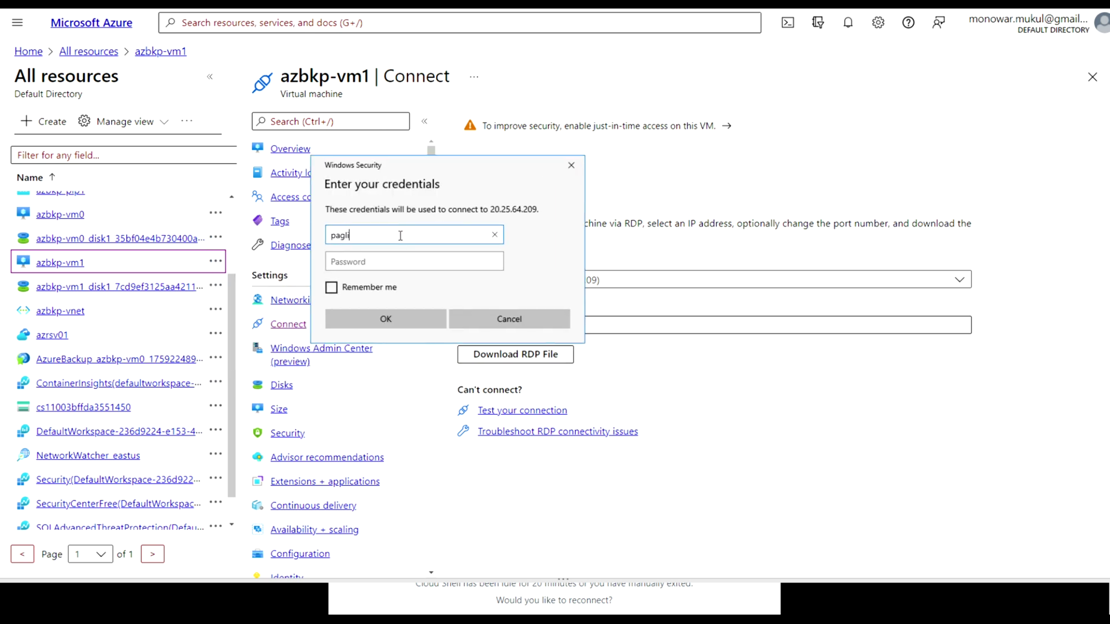
{"action": "left_click", "coordinate": [361, 262]}
{"action": "type", "text": "**********"}
{"action": "left_click", "coordinate": [332, 288]}
{"action": "left_click", "coordinate": [356, 324]}
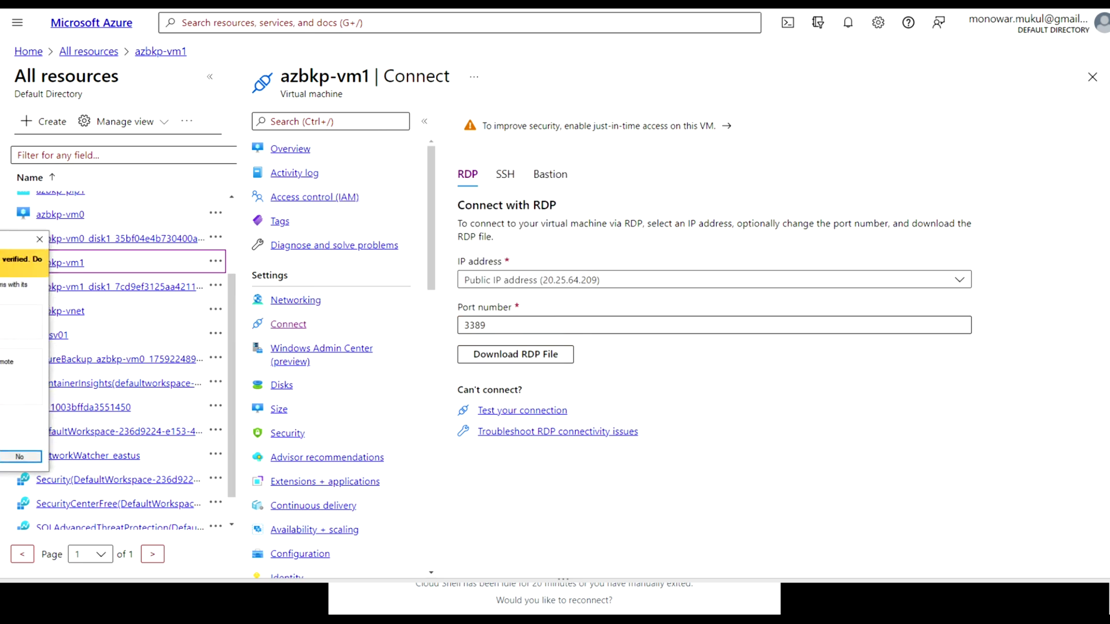
{"action": "left_click", "coordinate": [214, 411]}
{"action": "left_click", "coordinate": [359, 434]}
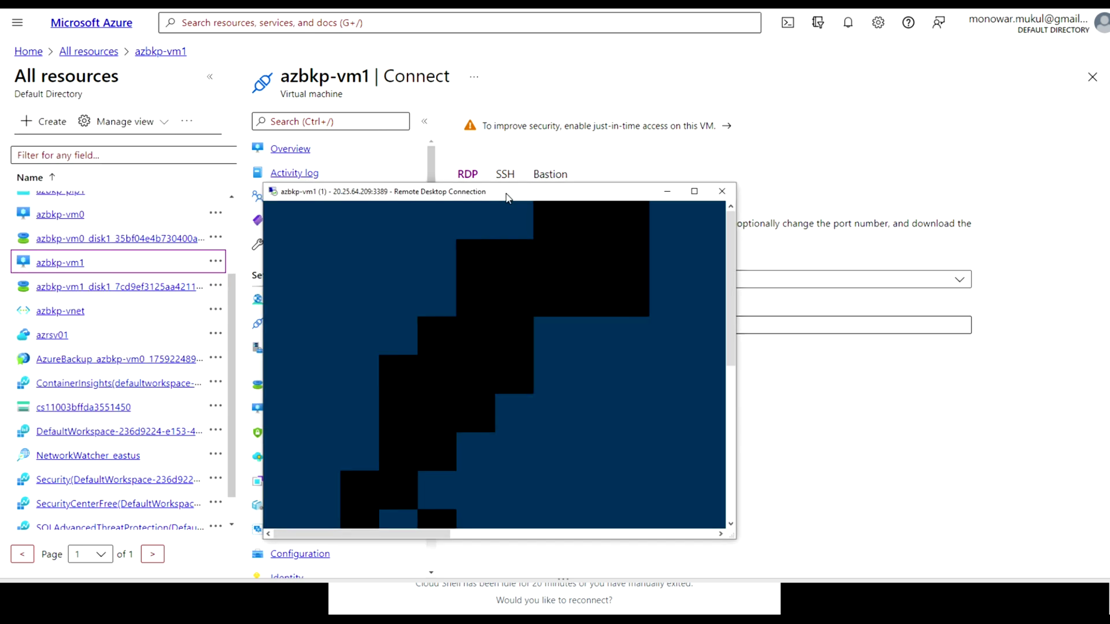
Reposition and enlarge the Remote Desktop window until the azbkp-vm1 desktop loads
{"action": "left_click_drag", "start_coordinate": [608, 134], "coordinate": [435, 72]}
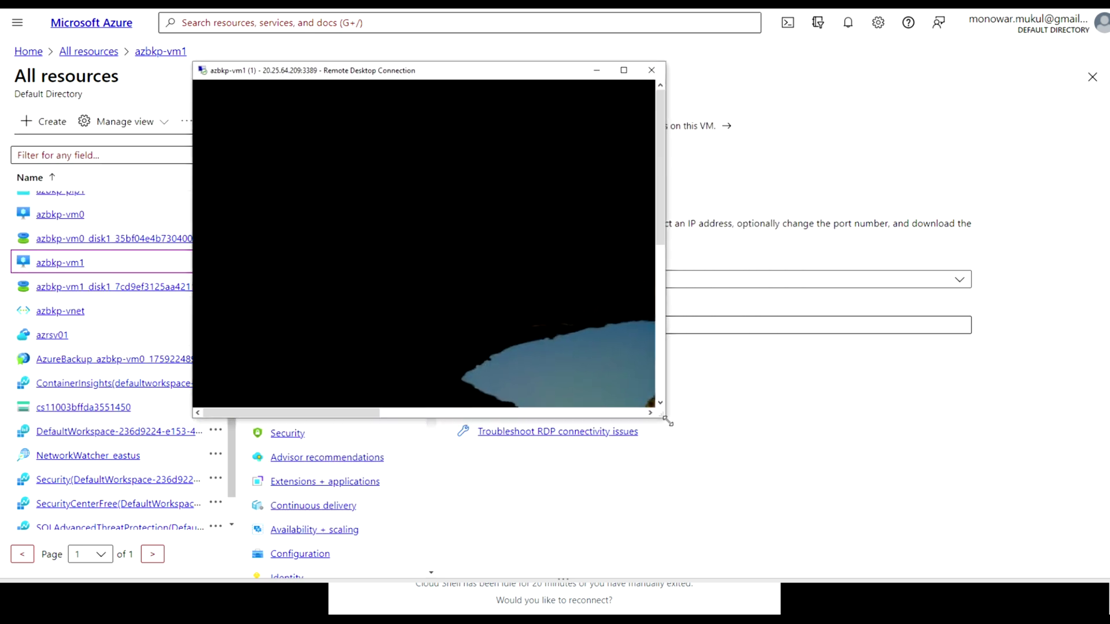
{"action": "left_click_drag", "start_coordinate": [666, 419], "coordinate": [1021, 555]}
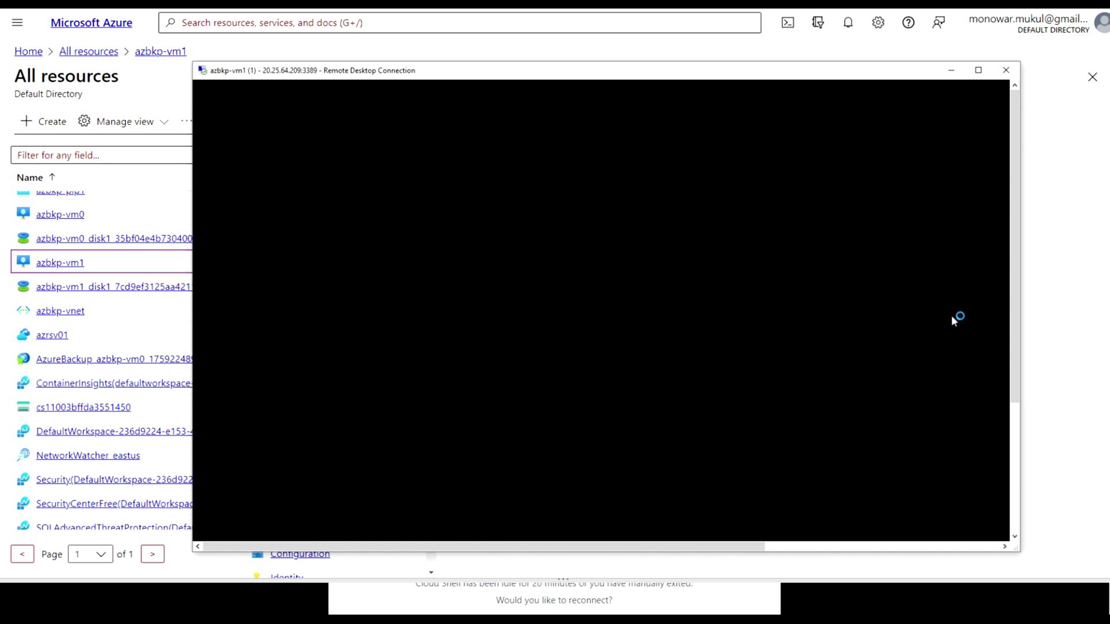
{"action": "left_click", "coordinate": [1013, 439]}
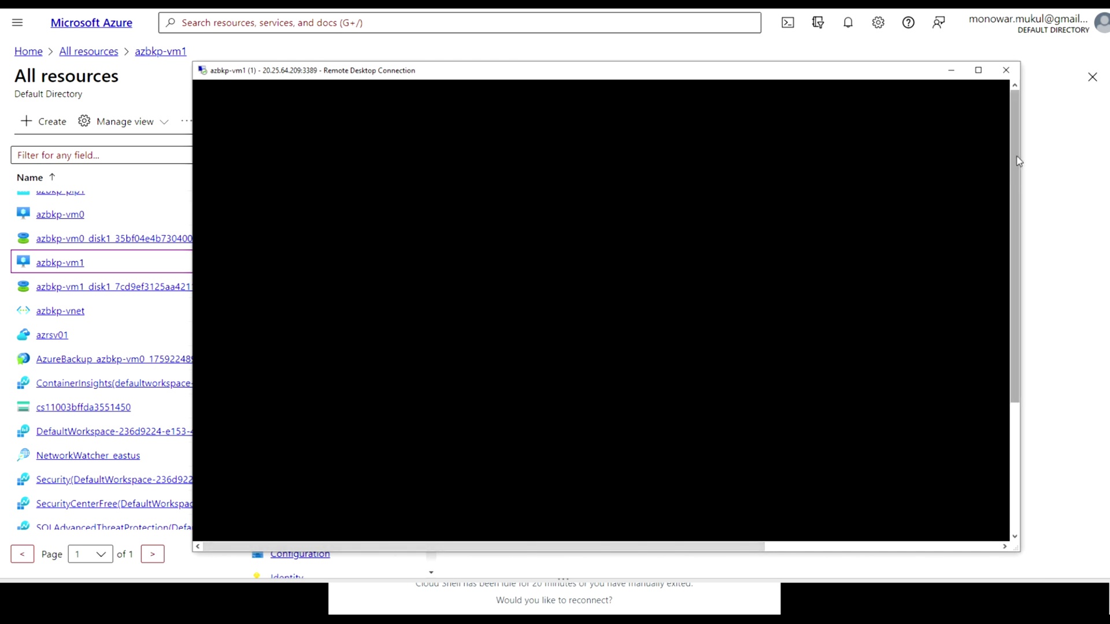
{"action": "left_click_drag", "start_coordinate": [1017, 173], "coordinate": [1049, 436]}
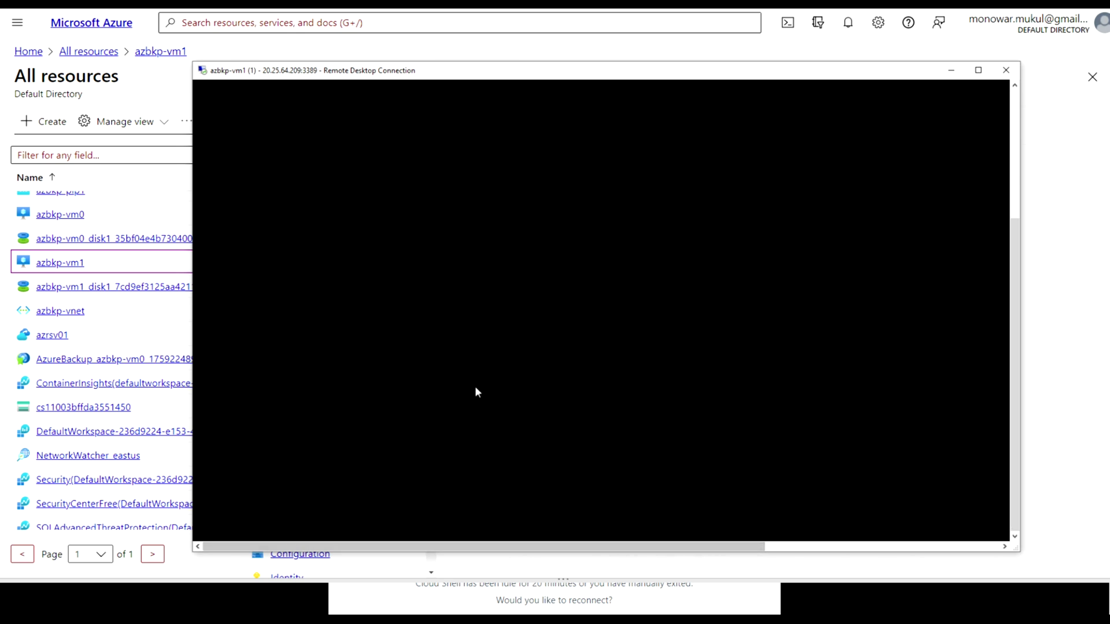
{"action": "left_click_drag", "start_coordinate": [189, 61], "coordinate": [146, 22]}
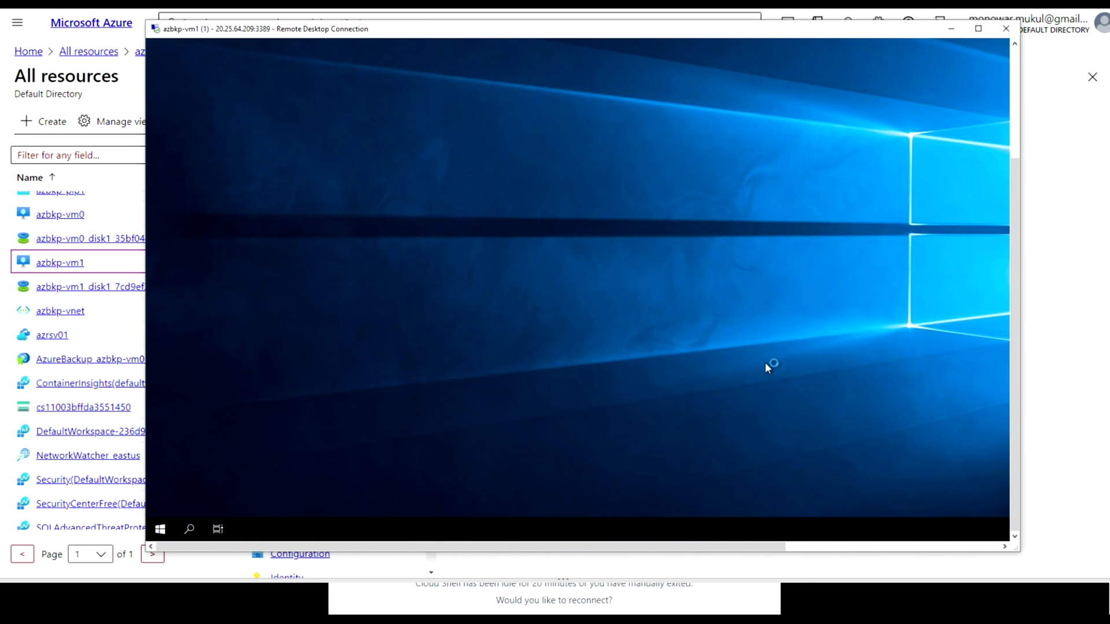
{"action": "mouse_move", "coordinate": [1020, 192]}
{"action": "left_mouse_down"}
{"action": "mouse_move", "coordinate": [1018, 91]}
{"action": "mouse_move", "coordinate": [1016, 197]}
{"action": "left_mouse_up"}
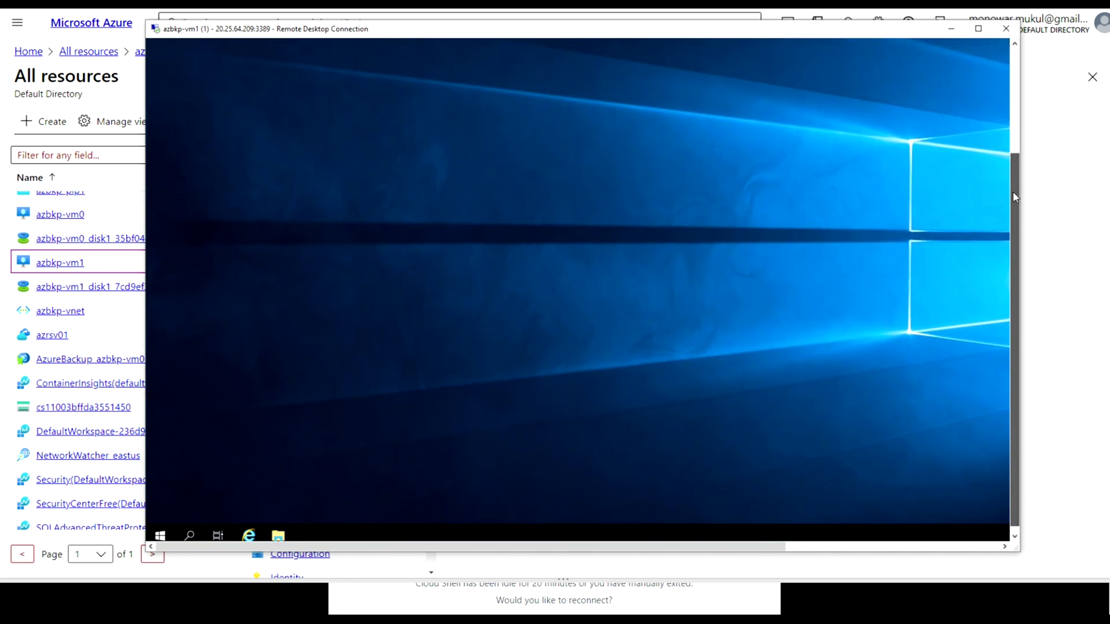
Dismiss the Windows Admin Center notice on the remote server
{"action": "left_click_drag", "start_coordinate": [1016, 197], "coordinate": [999, 99]}
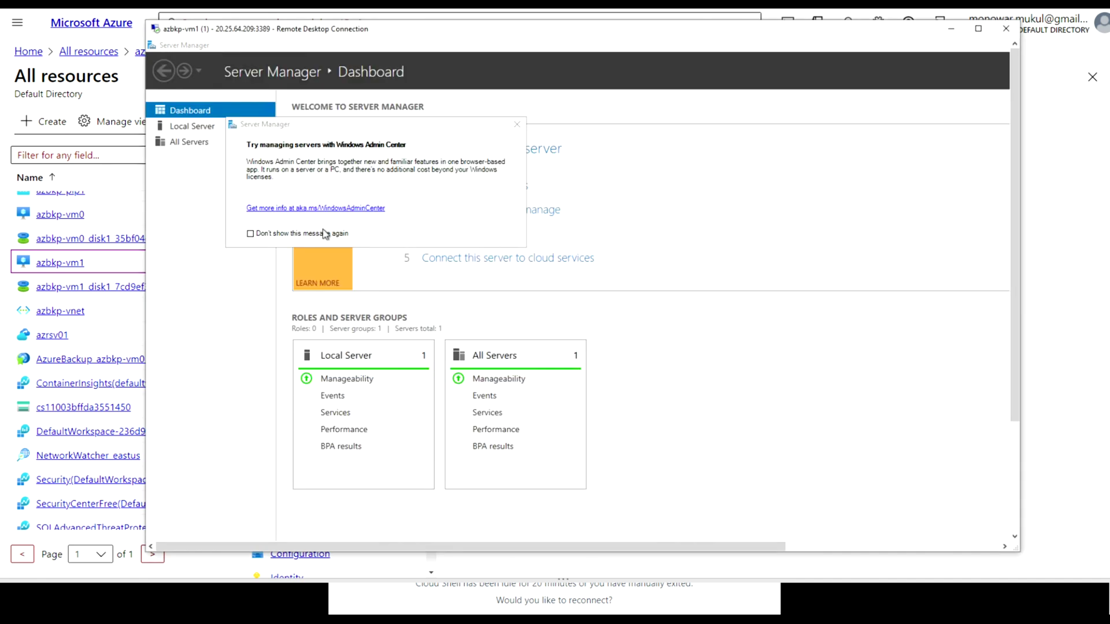
{"action": "left_click", "coordinate": [517, 125]}
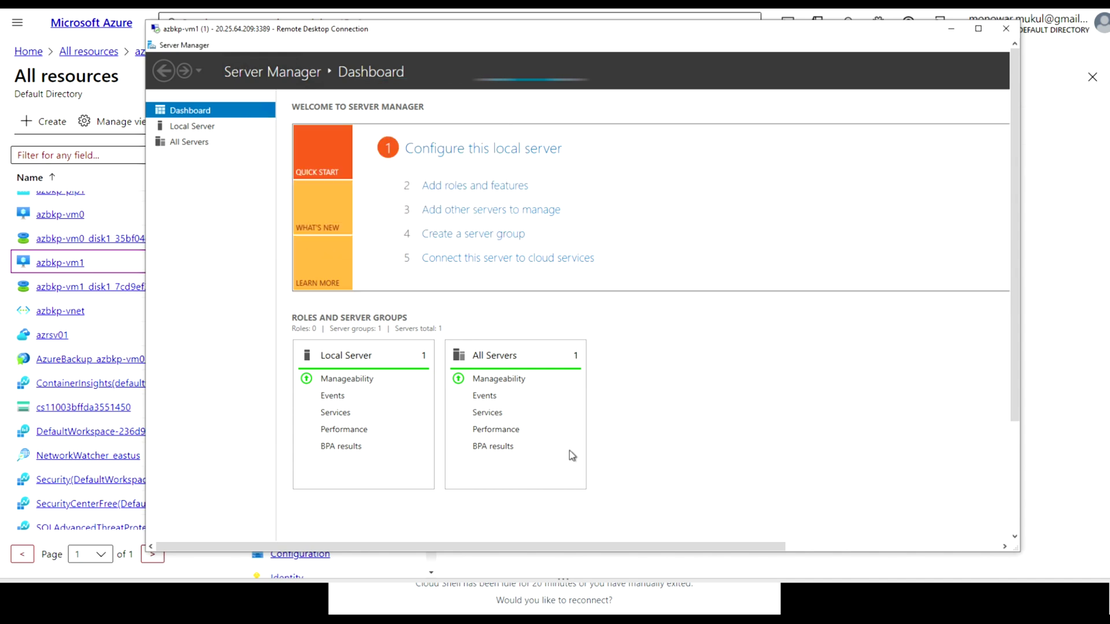
{"action": "left_click", "coordinate": [856, 546]}
{"action": "left_click_drag", "start_coordinate": [1001, 525], "coordinate": [1040, 515]}
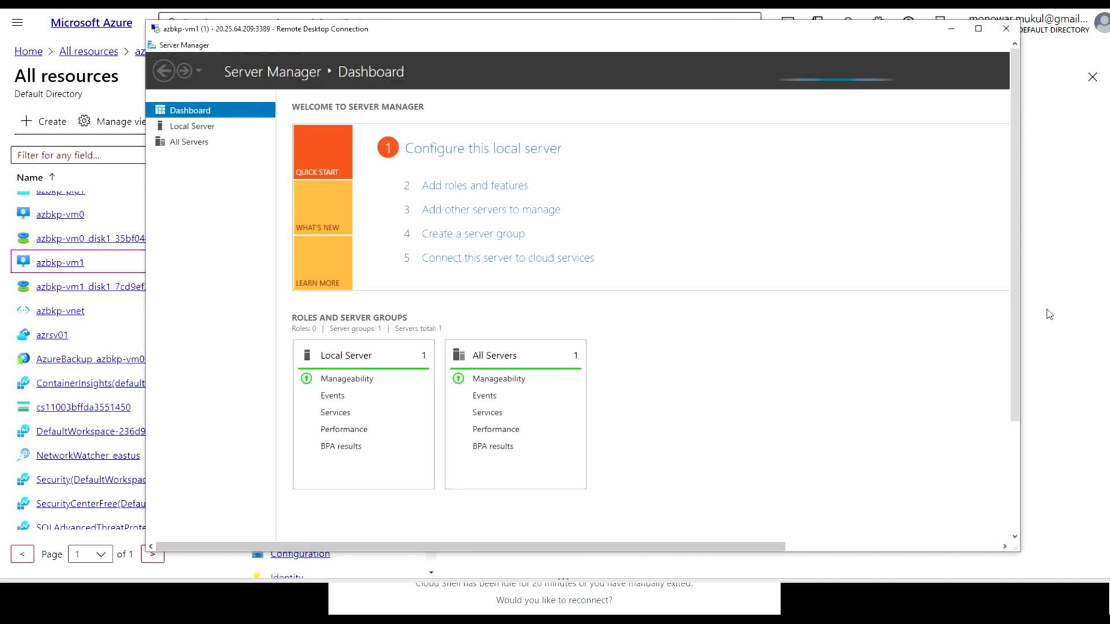
Toggle the session to full screen and back, then close Server Manager
{"action": "left_click", "coordinate": [979, 32]}
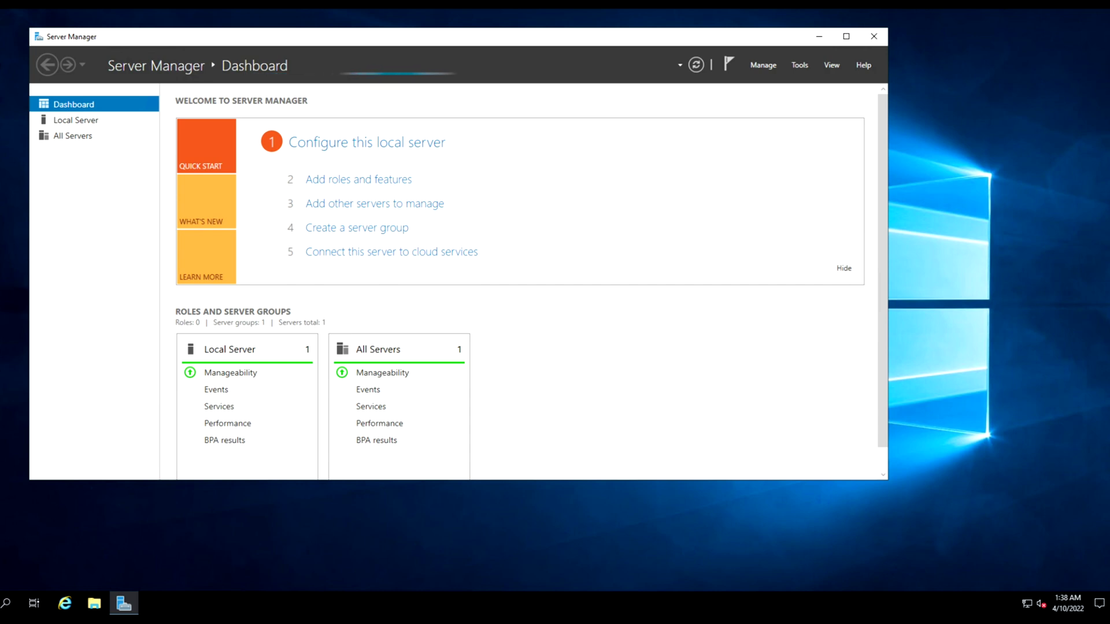
{"action": "left_click", "coordinate": [594, 34]}
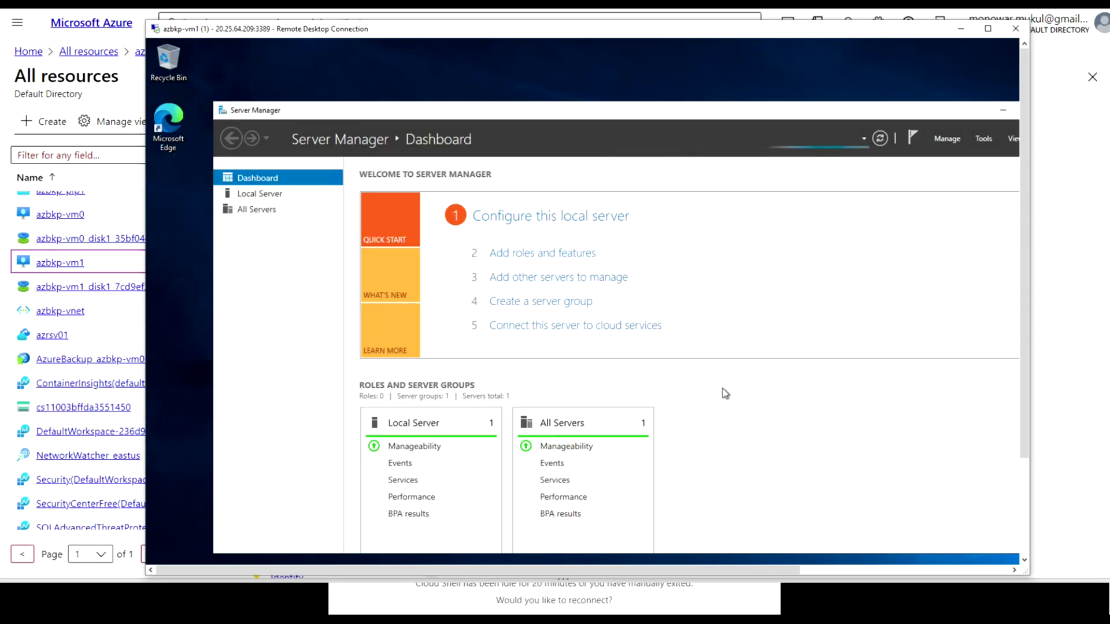
{"action": "left_click_drag", "start_coordinate": [780, 570], "coordinate": [968, 566]}
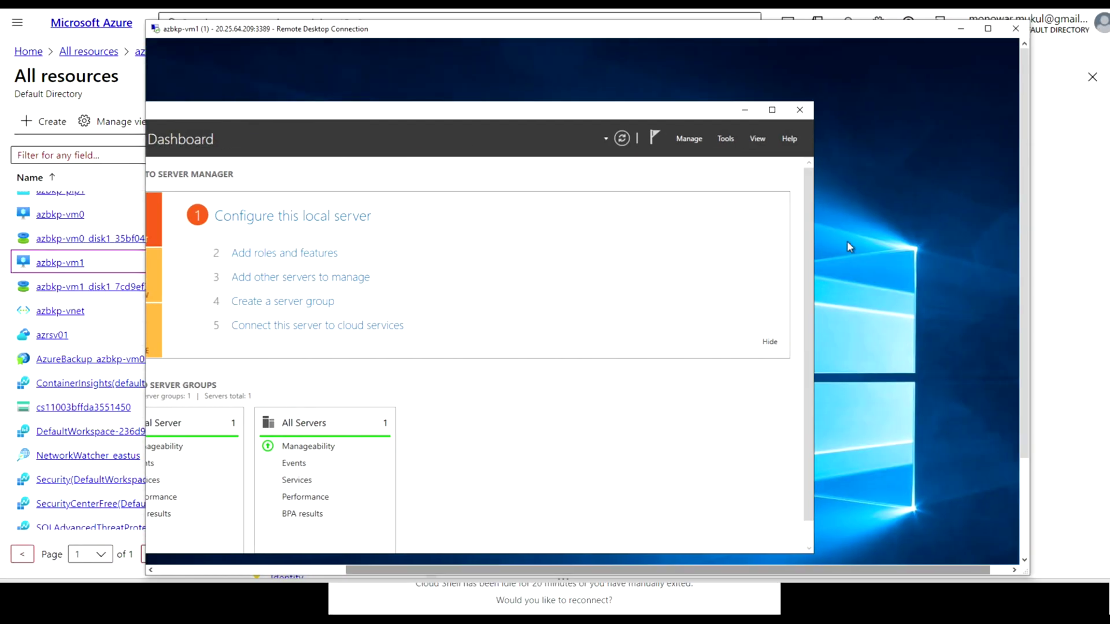
{"action": "left_click", "coordinate": [799, 110]}
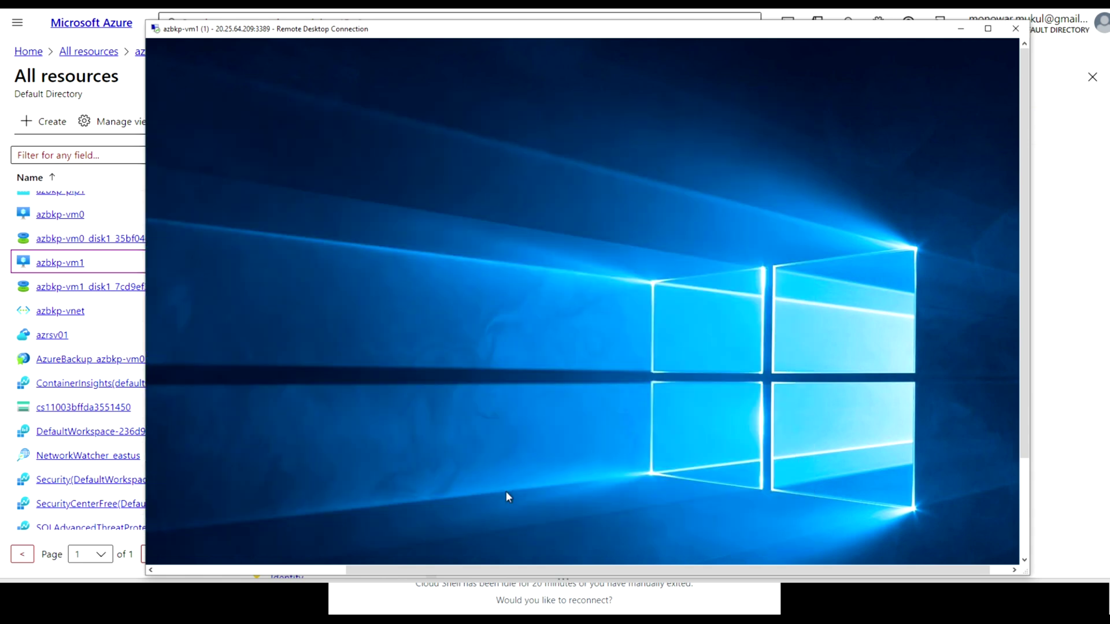
{"action": "left_click_drag", "start_coordinate": [427, 570], "coordinate": [239, 570]}
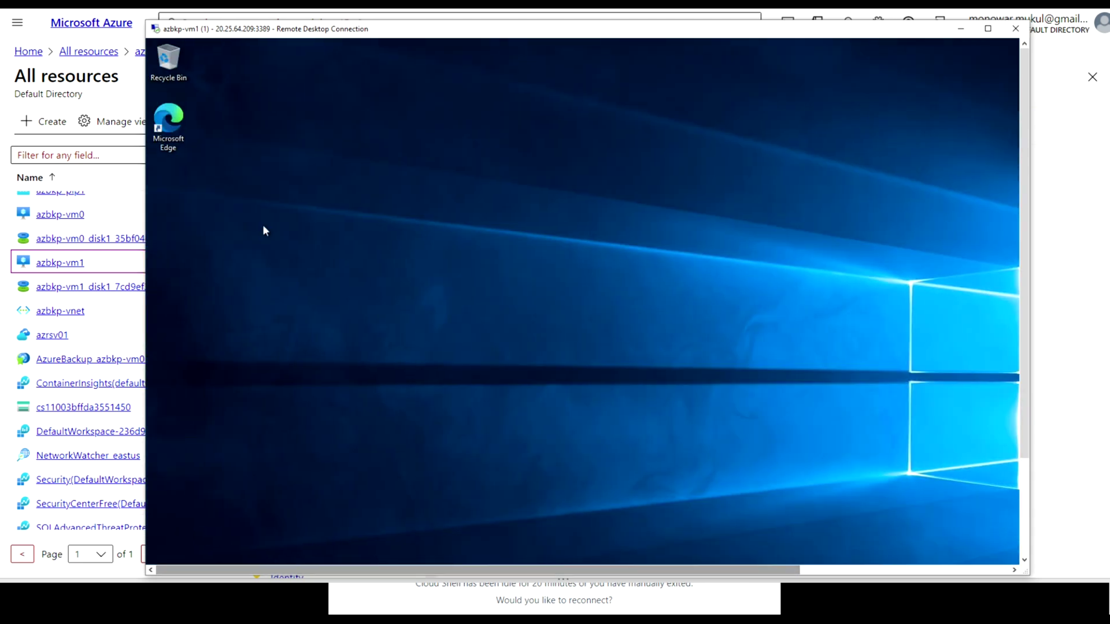
Launch Microsoft Edge and finish its first-run welcome without syncing data
{"action": "left_click", "coordinate": [179, 138]}
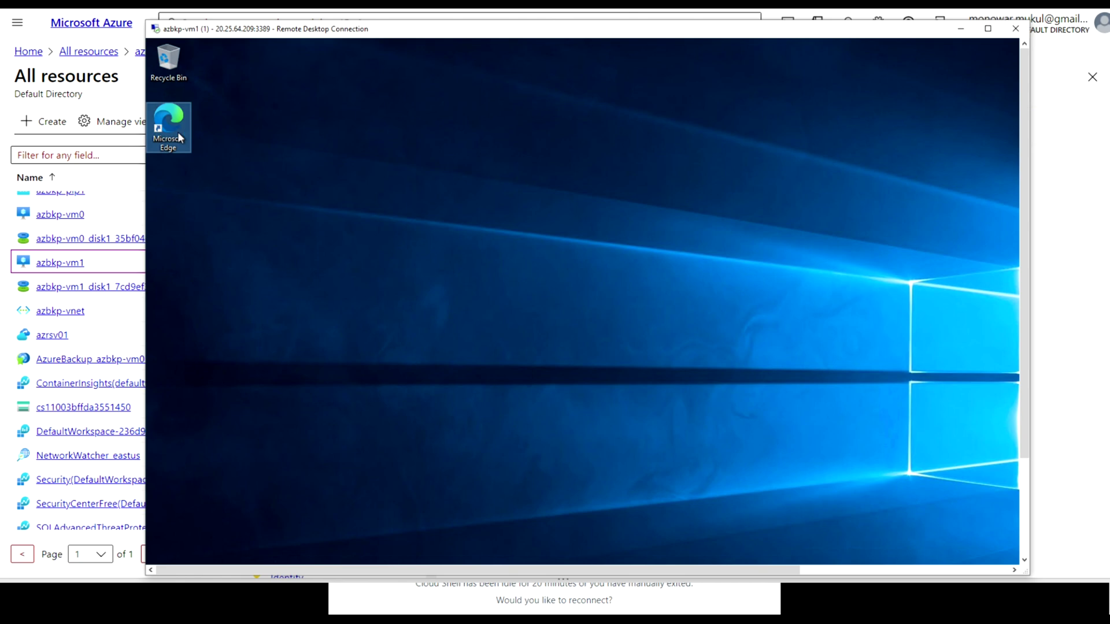
{"action": "double_click", "coordinate": [179, 138]}
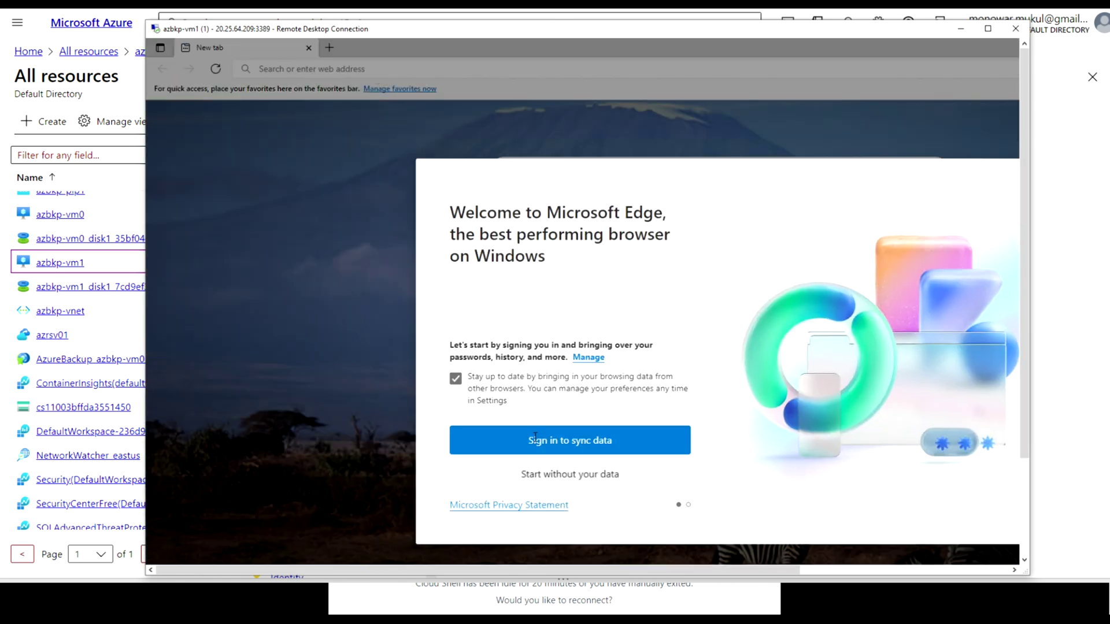
{"action": "left_click", "coordinate": [539, 476]}
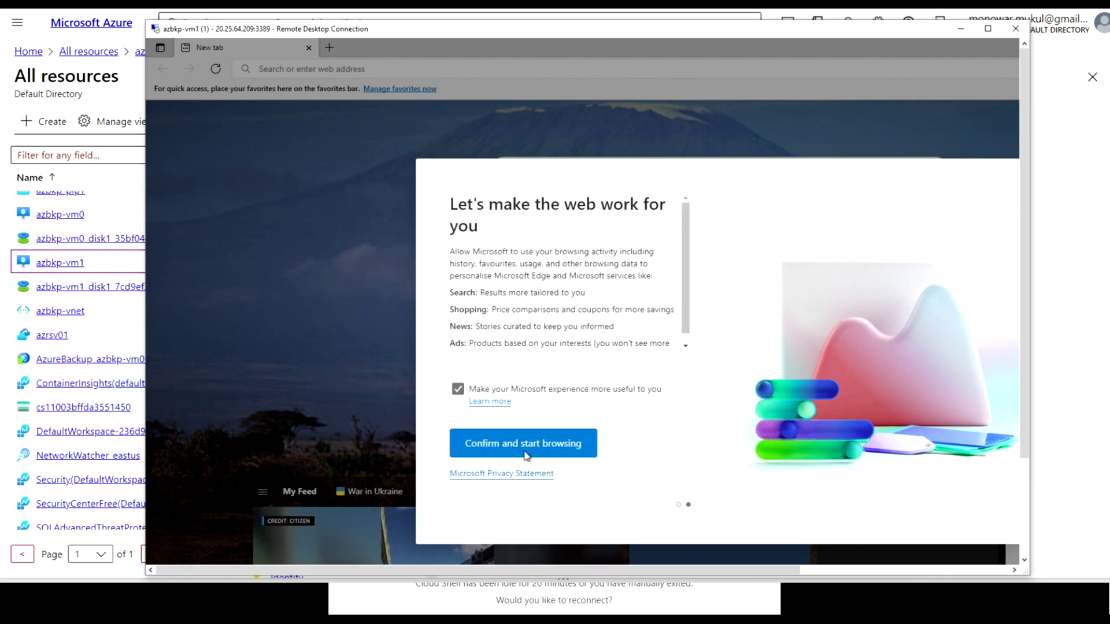
{"action": "left_click", "coordinate": [525, 445]}
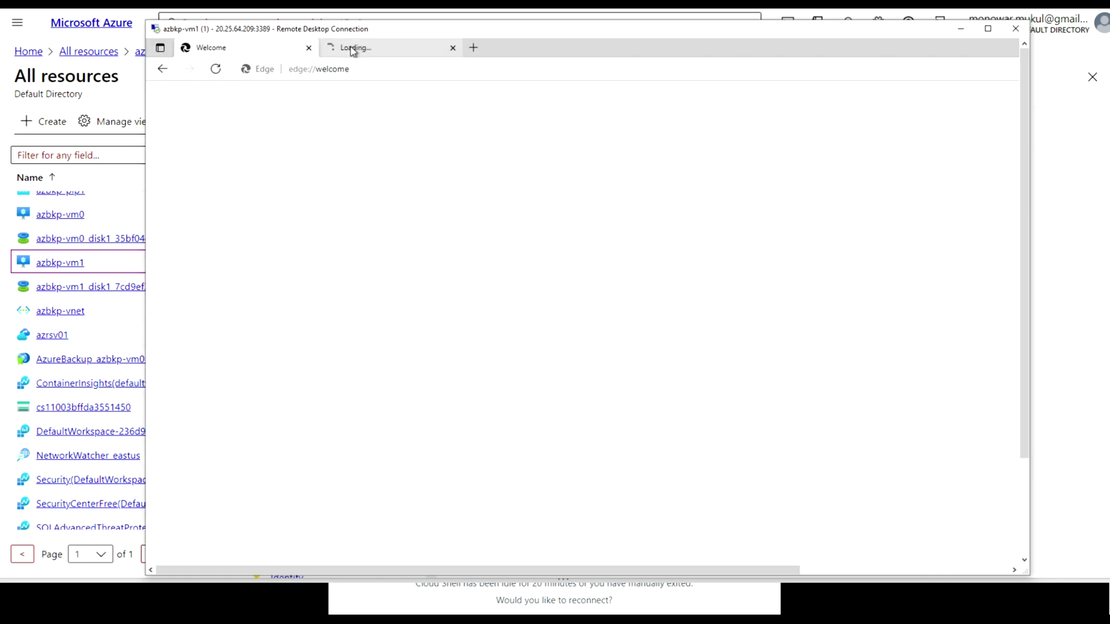
Go to portal.azure.com/#home in a new browser tab
{"action": "left_click", "coordinate": [353, 50]}
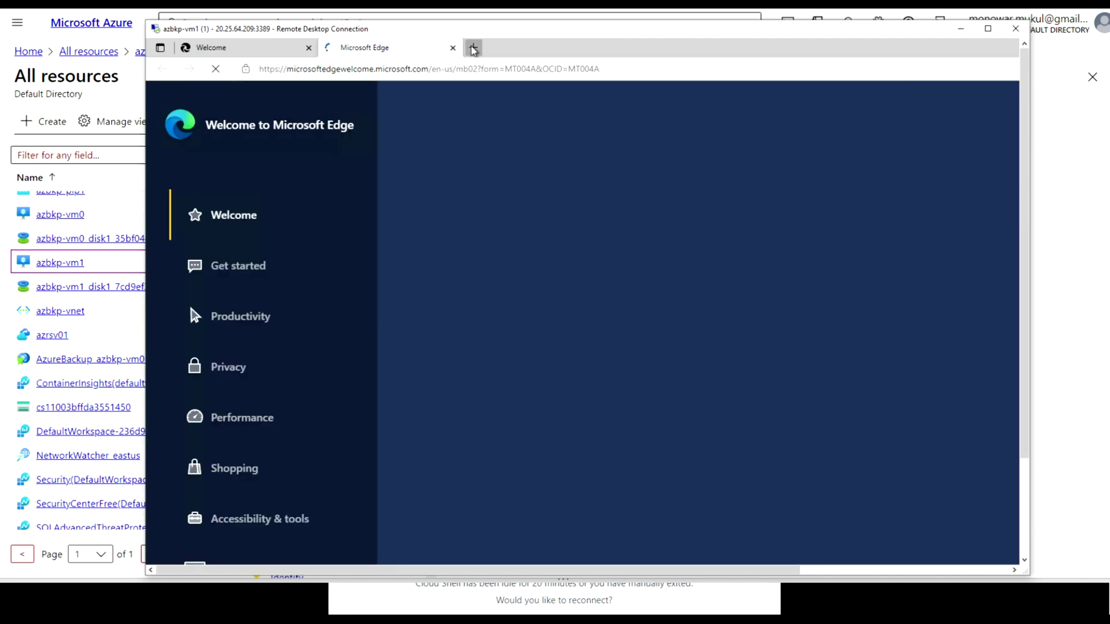
{"action": "left_click", "coordinate": [474, 48]}
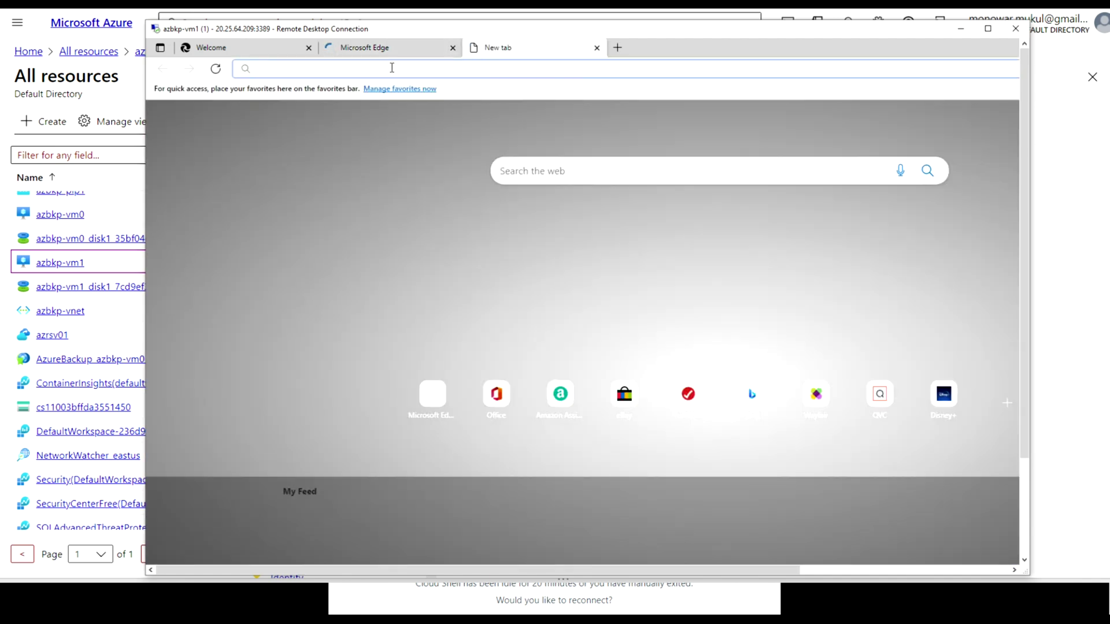
{"action": "type", "text": "po"}
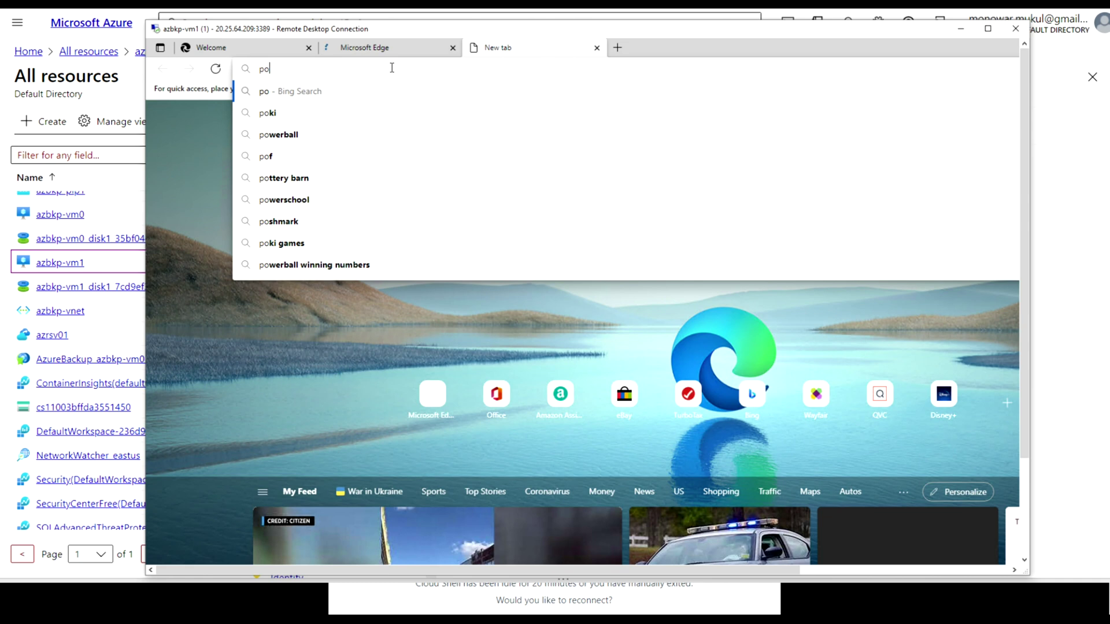
{"action": "type", "text": "rtal.azure"}
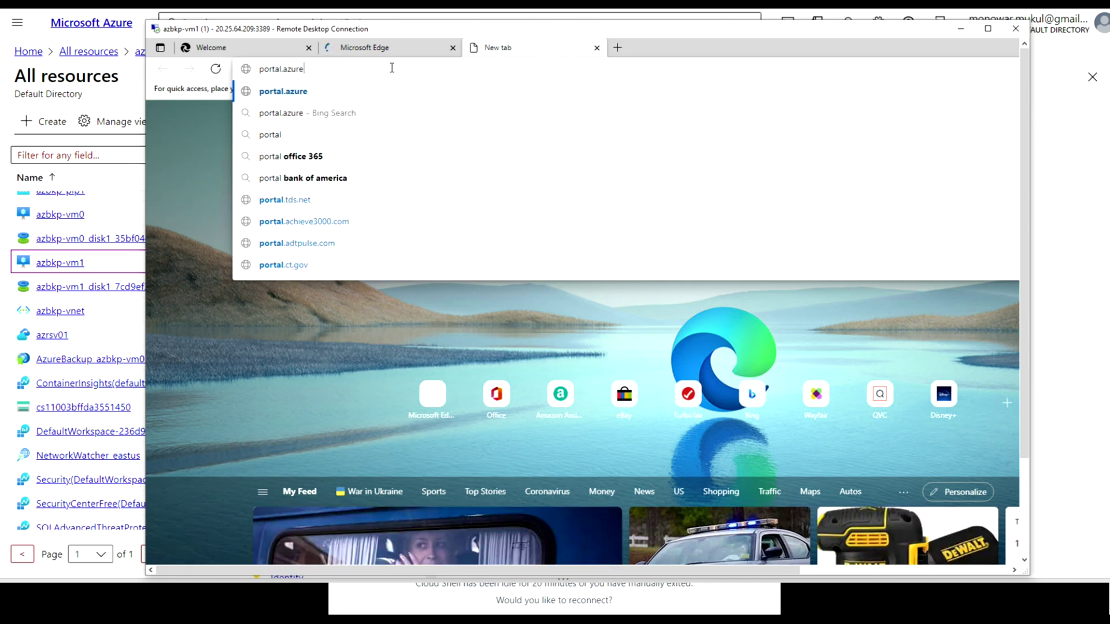
{"action": "type", "text": ".com/#home"}
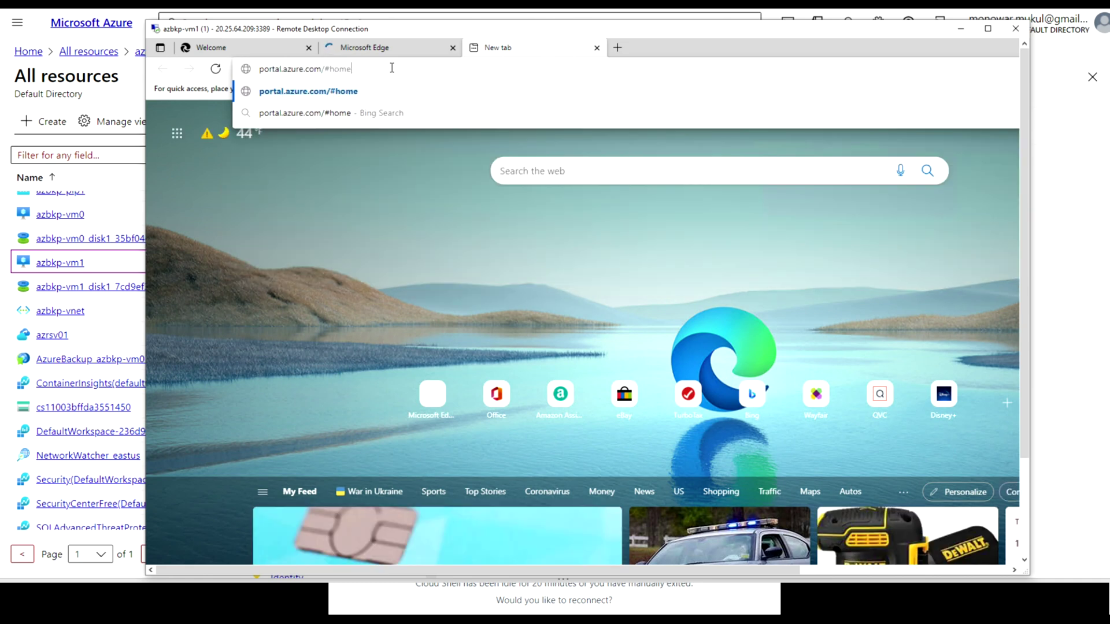
{"action": "key", "text": "Return"}
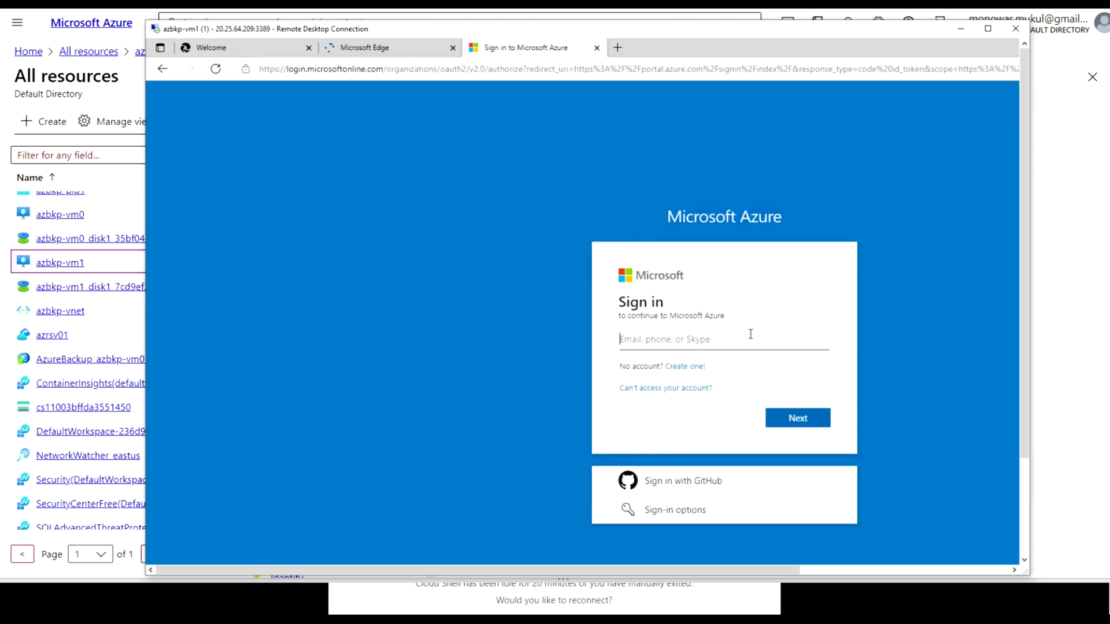
Enter the Azure account e-mail and request a sign-in code by e-mail
{"action": "left_click", "coordinate": [782, 419]}
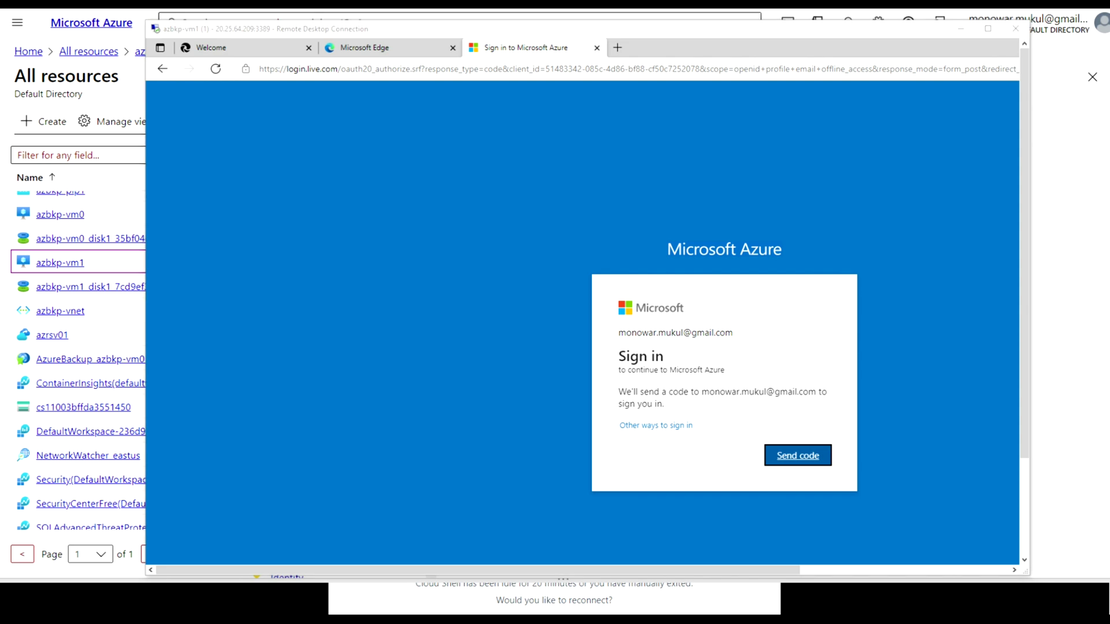
{"action": "left_click", "coordinate": [795, 456]}
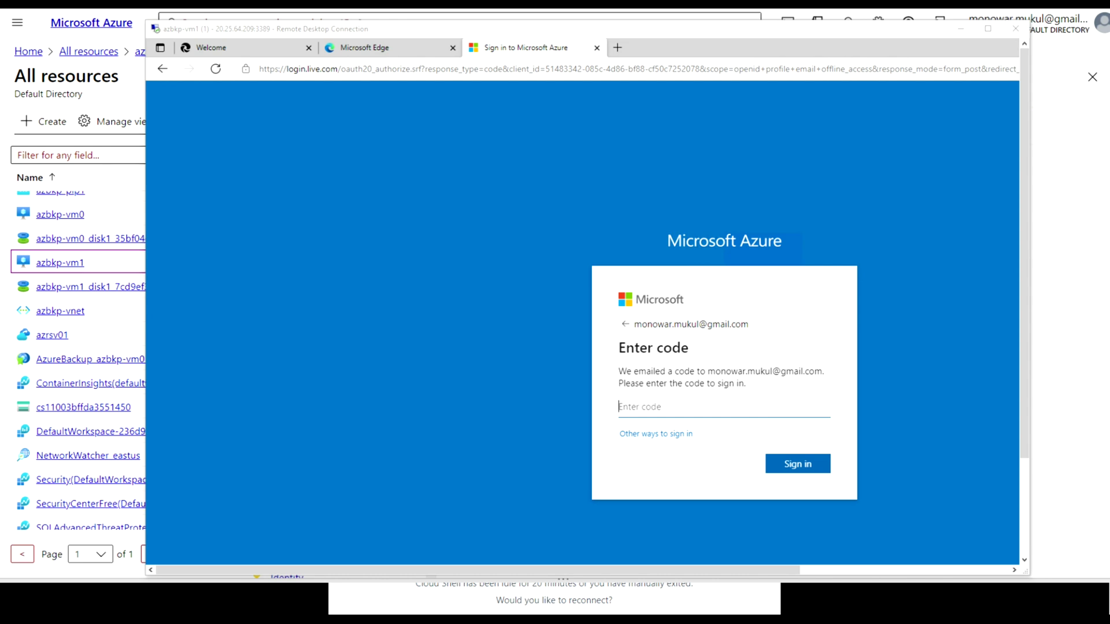
Paste the e-mailed verification code, sign in, and stay signed in without further prompts
{"action": "left_click", "coordinate": [548, 292]}
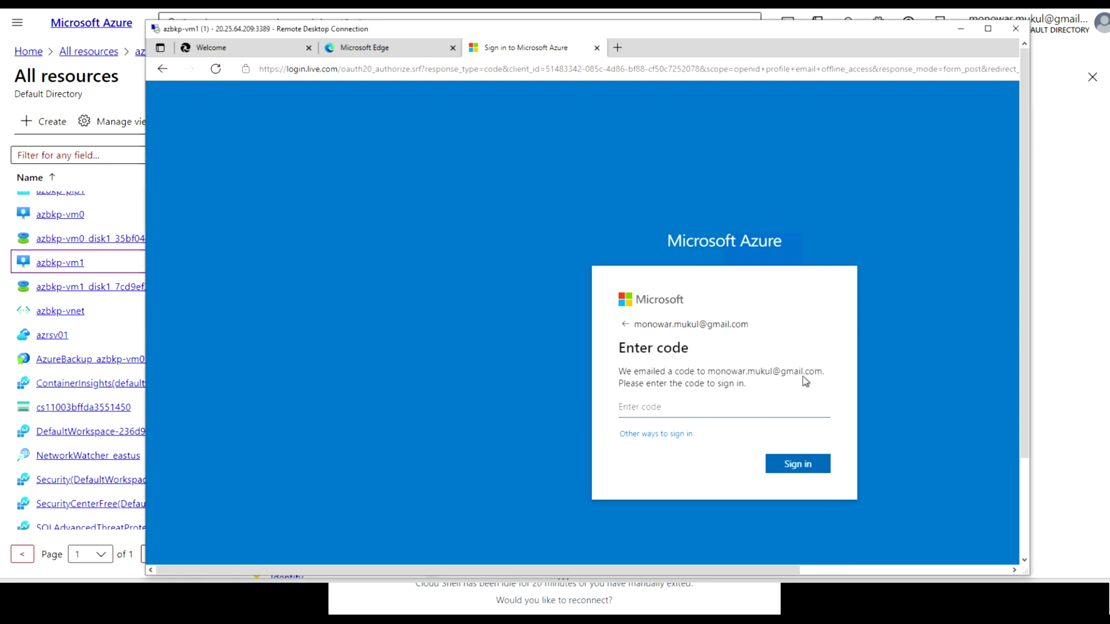
{"action": "left_click", "coordinate": [657, 406]}
{"action": "key", "text": "ctrl+v"}
{"action": "left_click", "coordinate": [808, 467]}
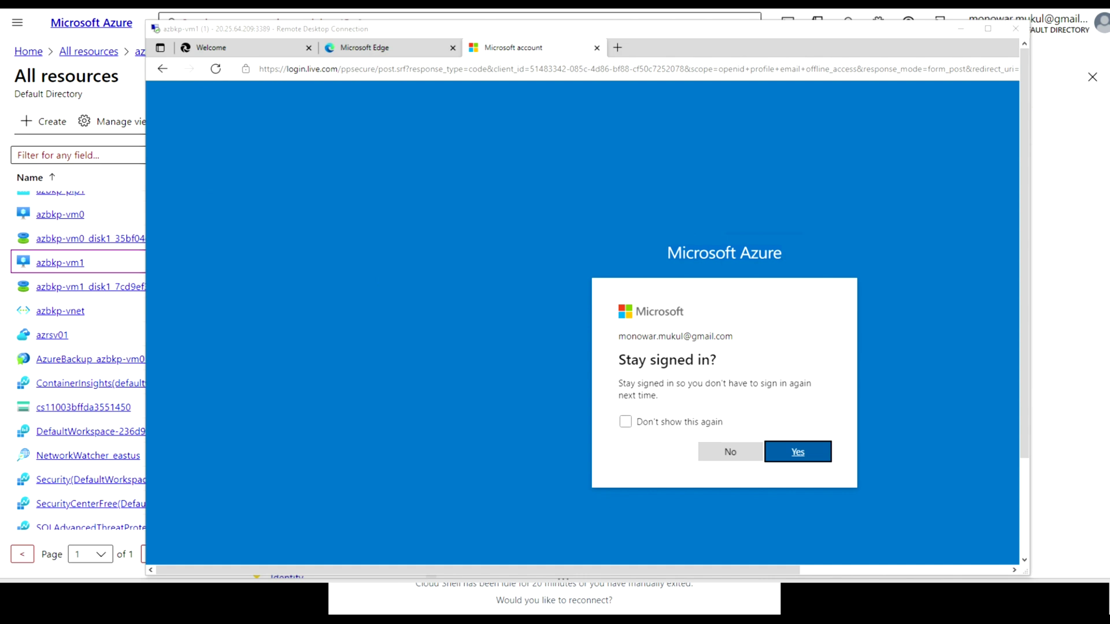
{"action": "left_click", "coordinate": [682, 429]}
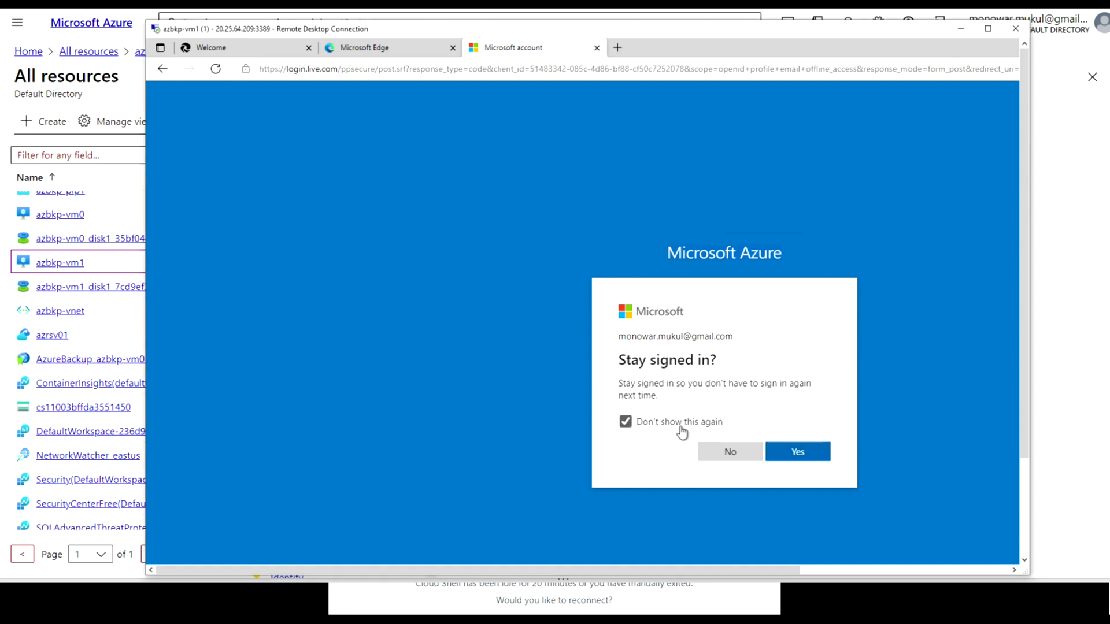
{"action": "left_click", "coordinate": [808, 459]}
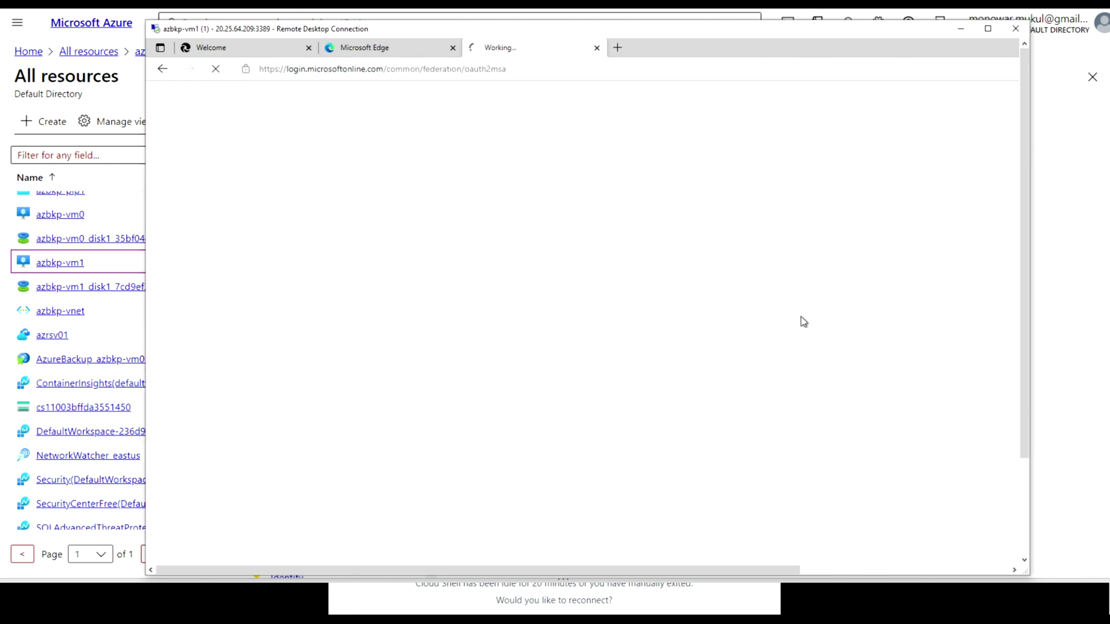
{"action": "left_click_drag", "start_coordinate": [674, 25], "coordinate": [629, 12]}
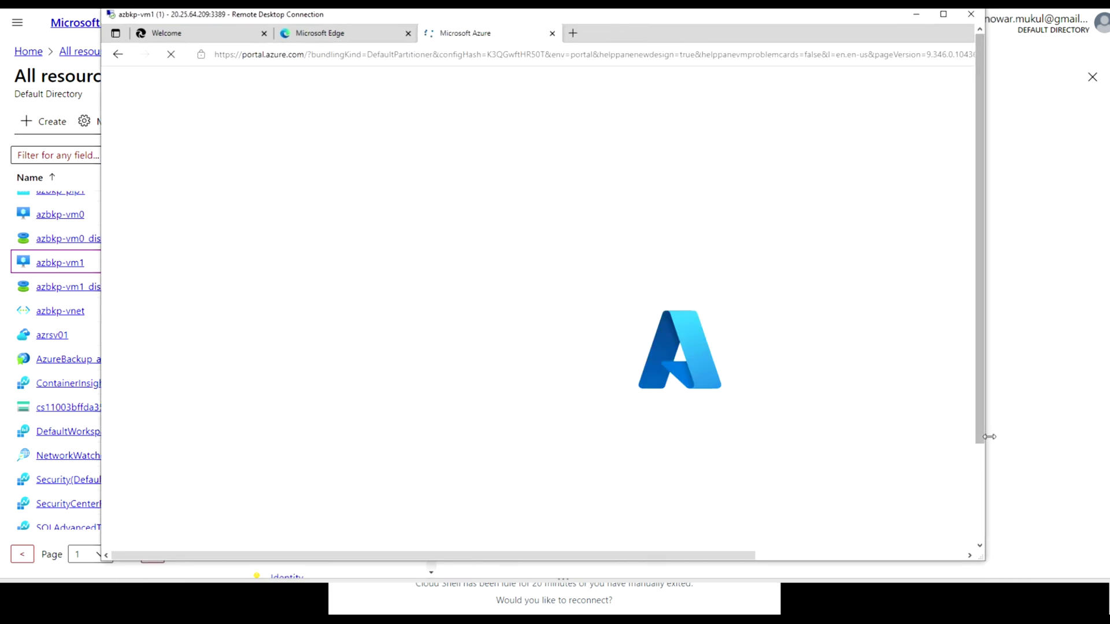
Open the azrsv01 Recovery Services vault from the All resources list
{"action": "left_click_drag", "start_coordinate": [988, 436], "coordinate": [1058, 446]}
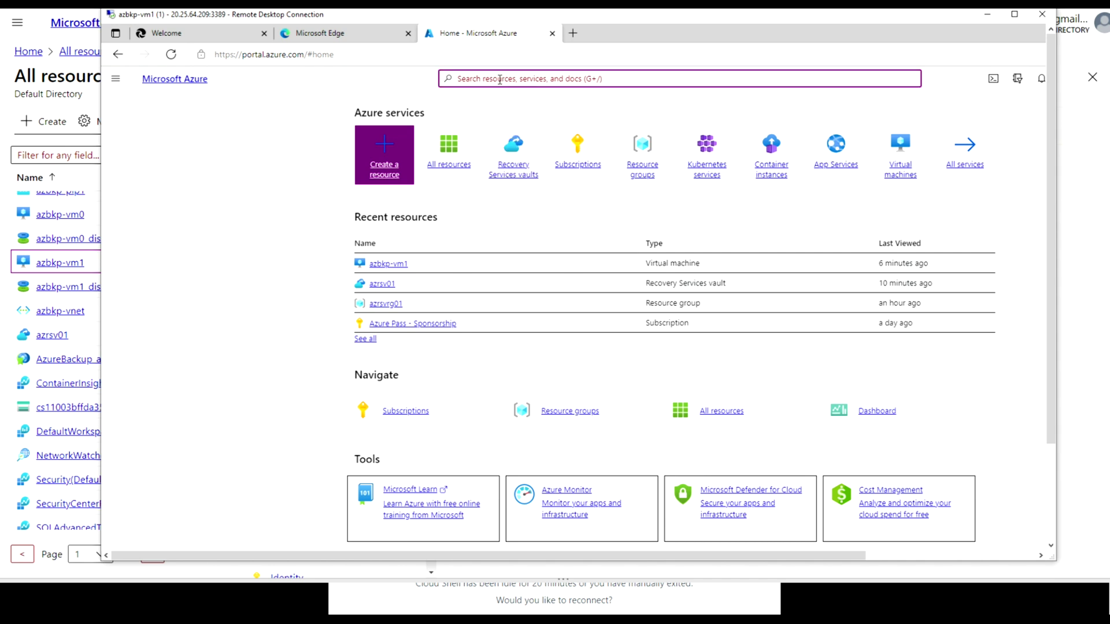
{"action": "left_click", "coordinate": [456, 161]}
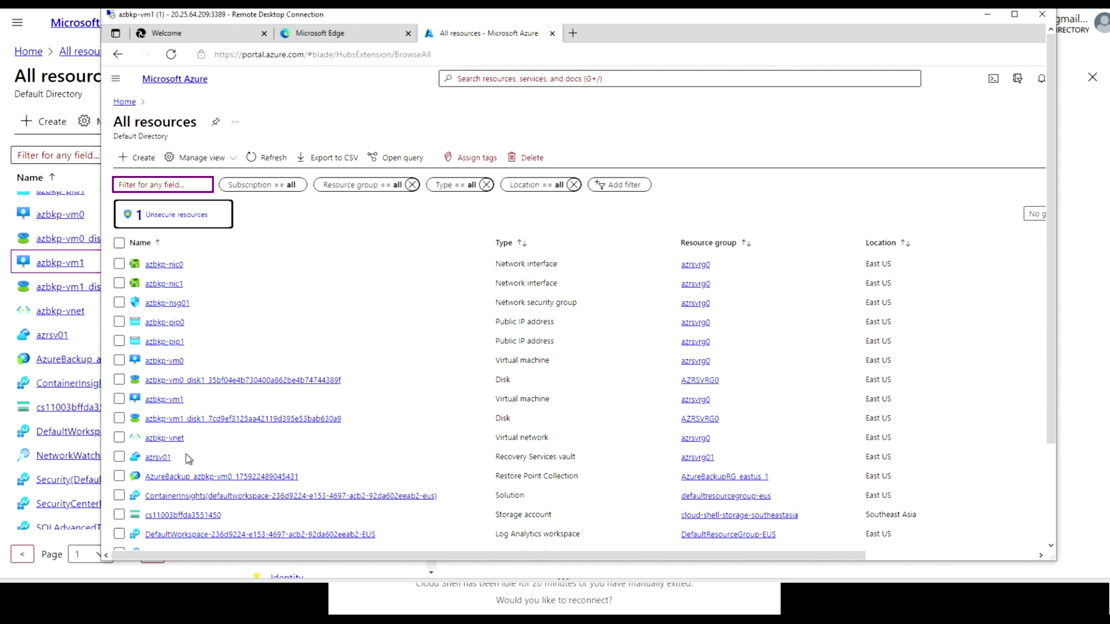
{"action": "left_click", "coordinate": [155, 459]}
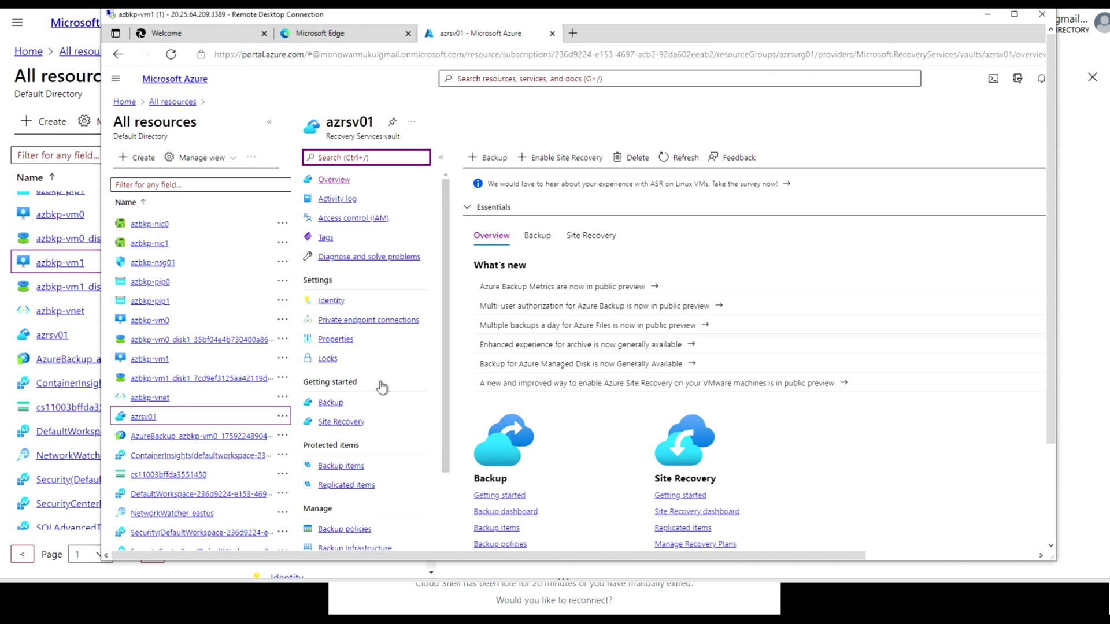
Start a vault backup with workload location On-Premises and Files and folders selected
{"action": "left_click", "coordinate": [490, 157]}
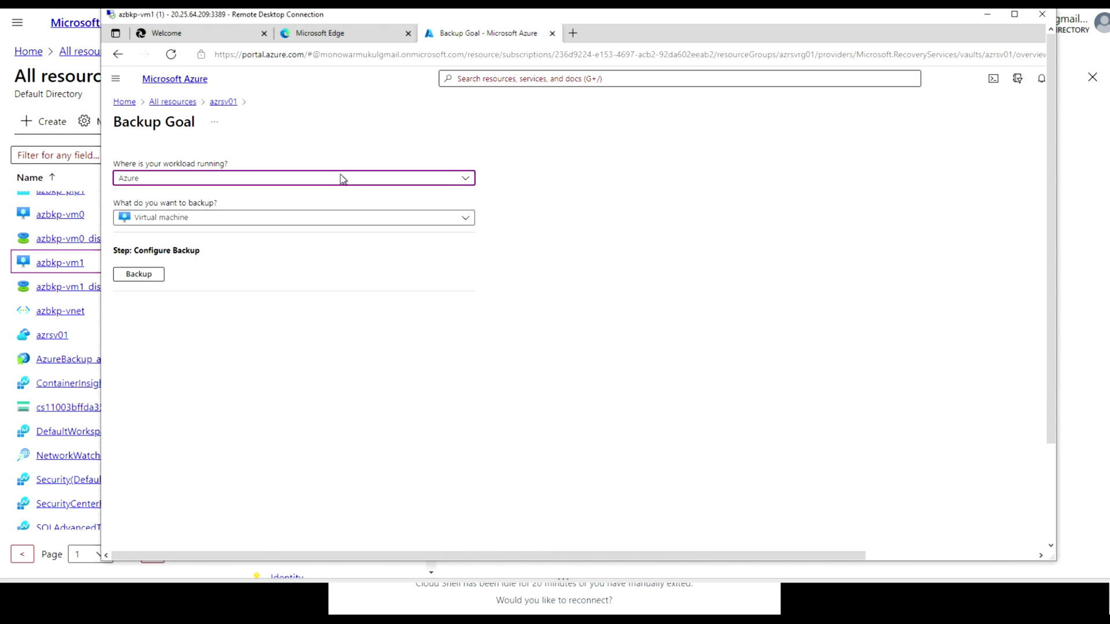
{"action": "left_click", "coordinate": [465, 180]}
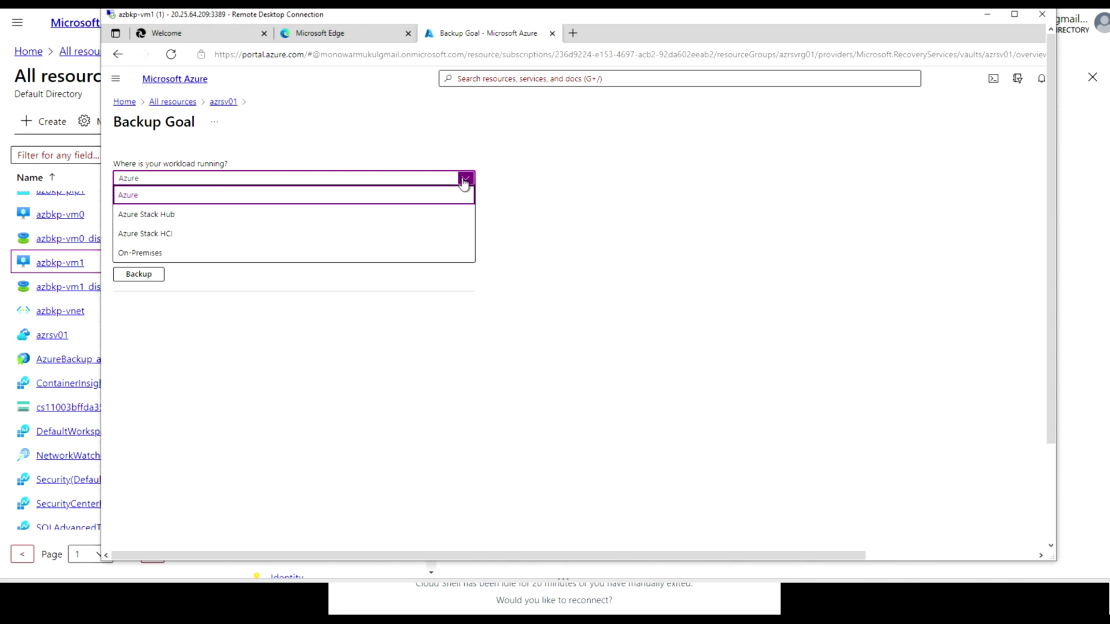
{"action": "left_click", "coordinate": [251, 258]}
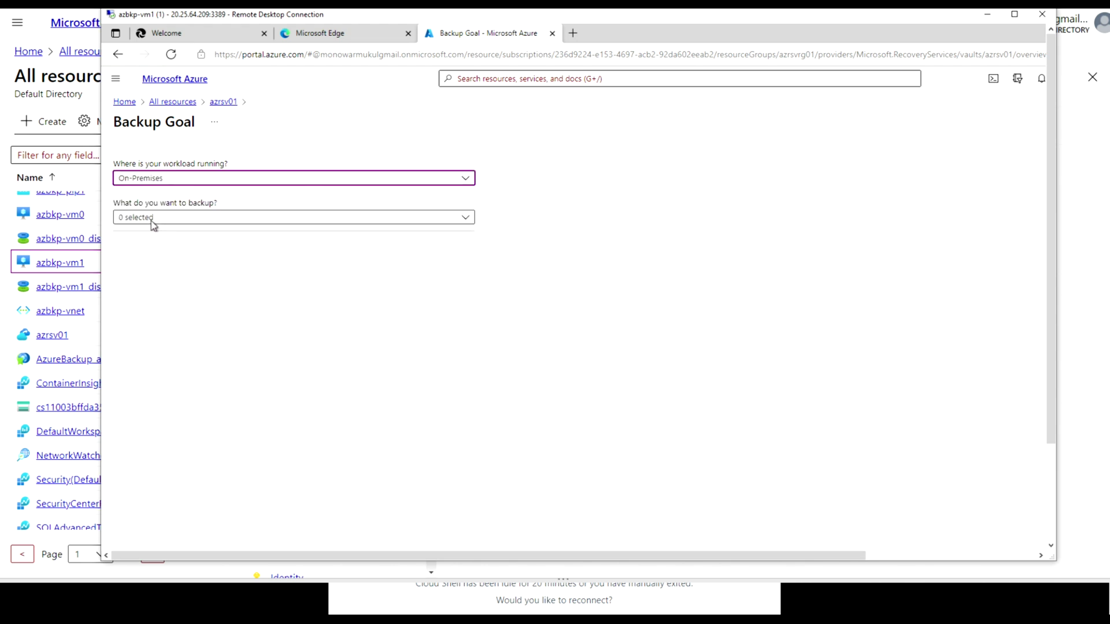
{"action": "left_click", "coordinate": [466, 218]}
{"action": "left_click", "coordinate": [370, 273]}
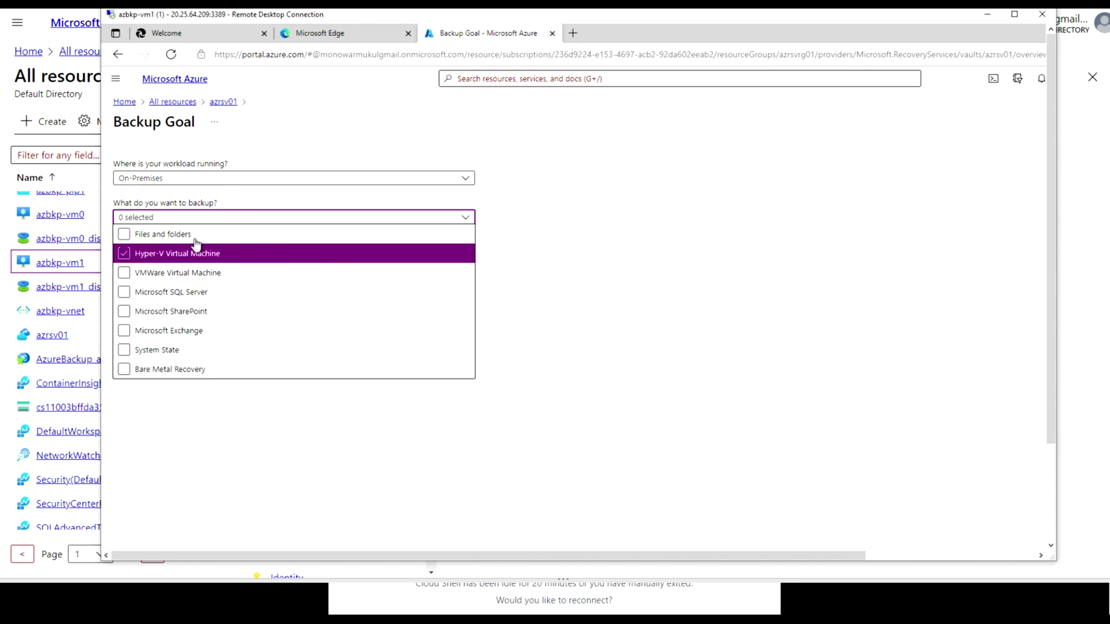
{"action": "left_click", "coordinate": [128, 238]}
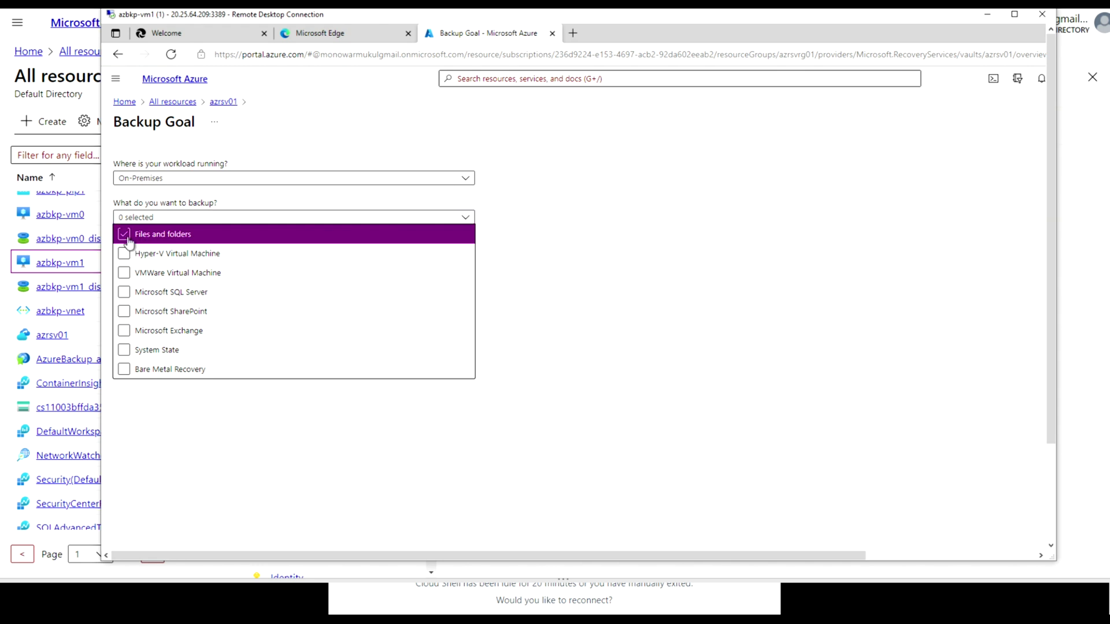
{"action": "left_click", "coordinate": [539, 282]}
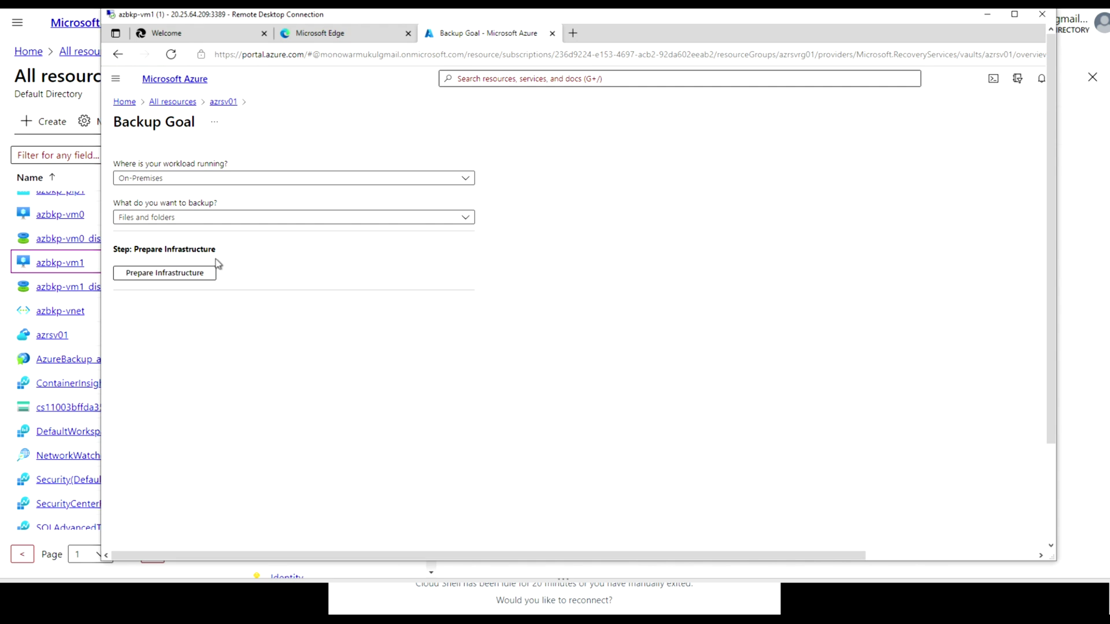
Under Prepare Infrastructure, download the agent for Windows Server or Windows Client
{"action": "left_click", "coordinate": [164, 277]}
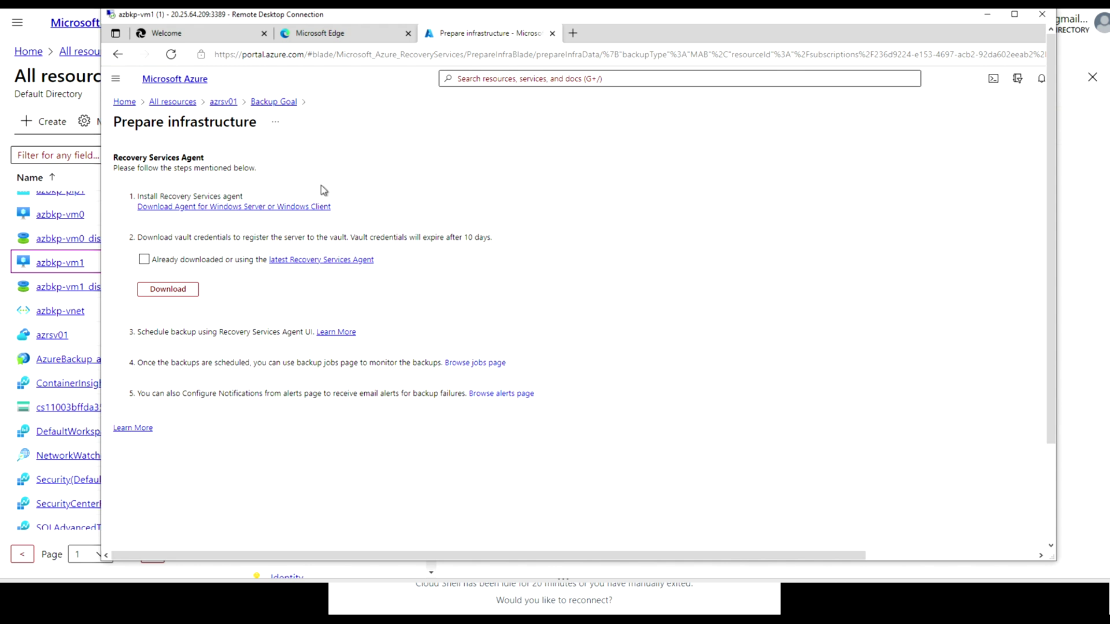
{"action": "left_click", "coordinate": [243, 209]}
{"action": "left_click_drag", "start_coordinate": [791, 557], "coordinate": [982, 564]}
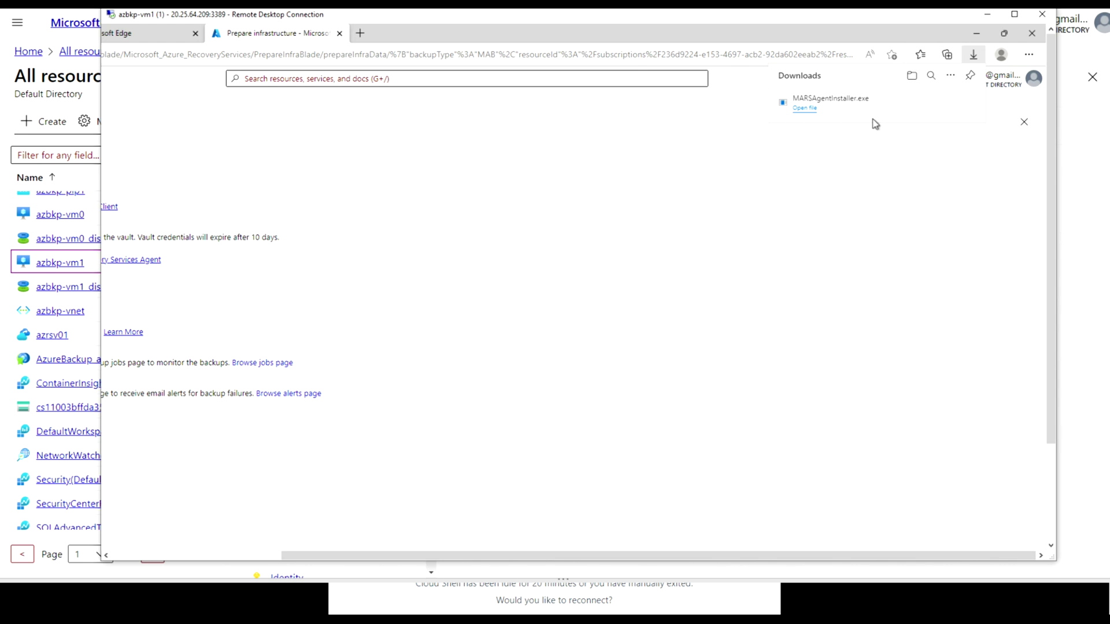
Run MARSAgentInstaller.exe and dismiss the Visual C++ and setup-wizard error messages
{"action": "left_click", "coordinate": [804, 108]}
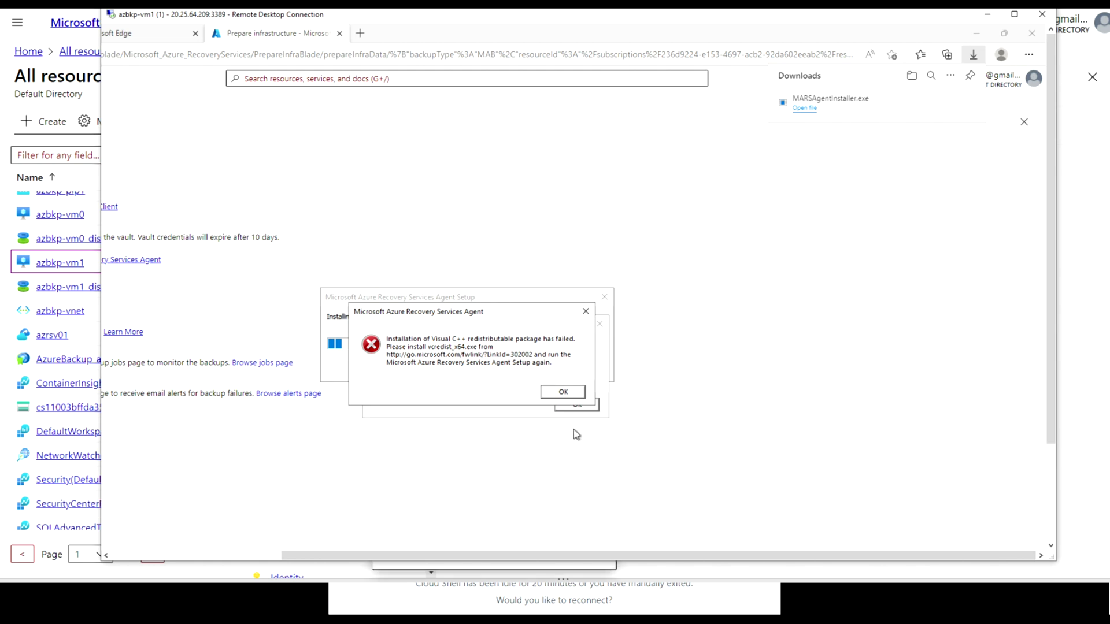
{"action": "left_click", "coordinate": [567, 394]}
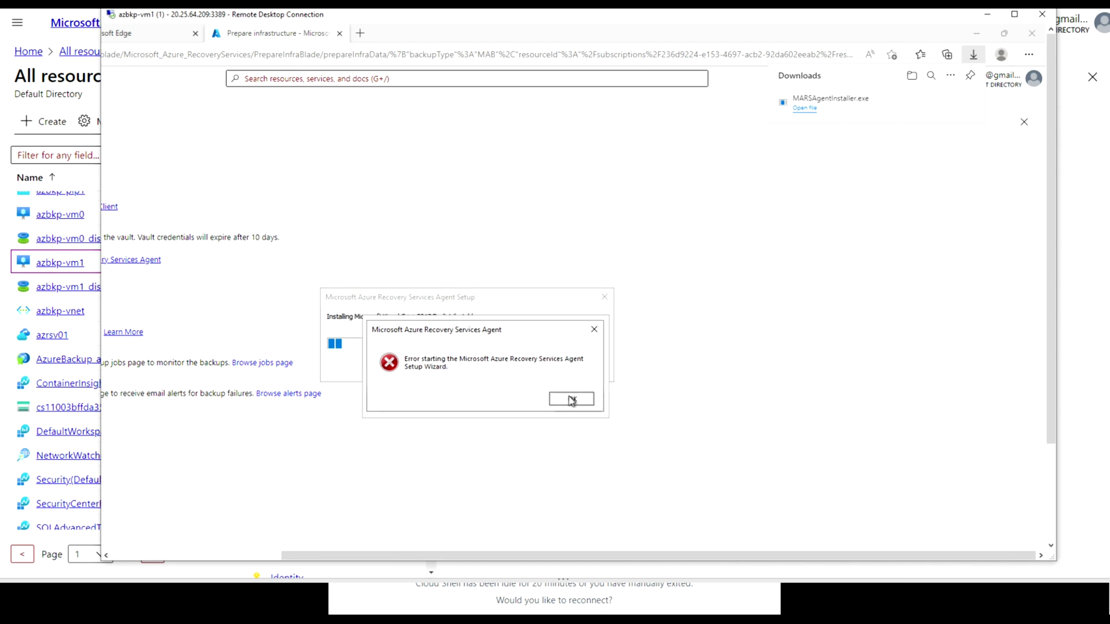
{"action": "left_click", "coordinate": [571, 401]}
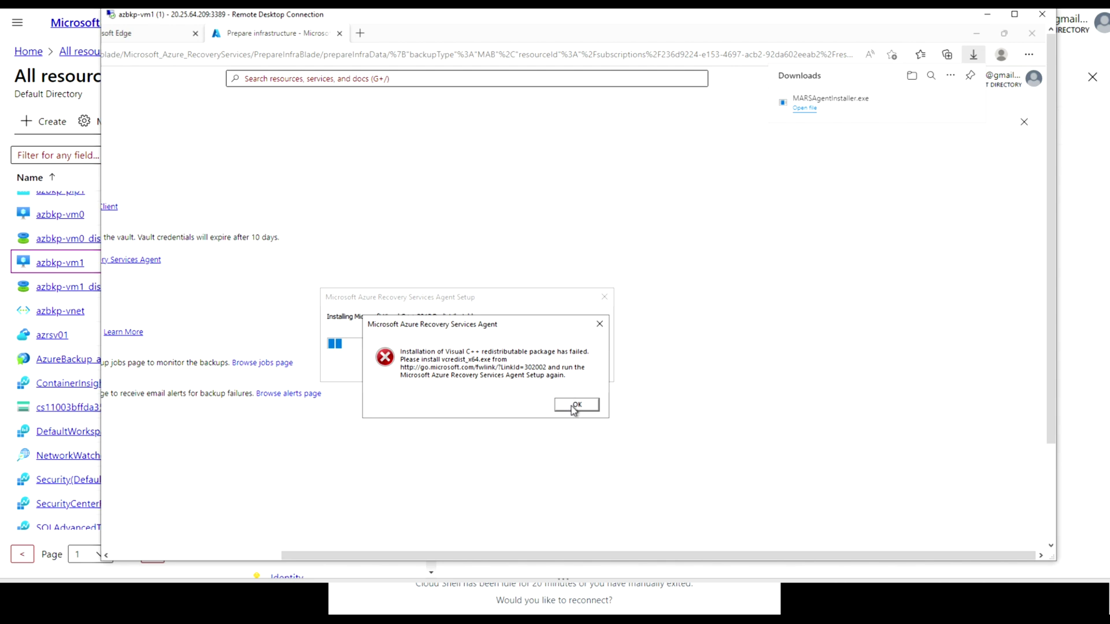
{"action": "left_click", "coordinate": [572, 405]}
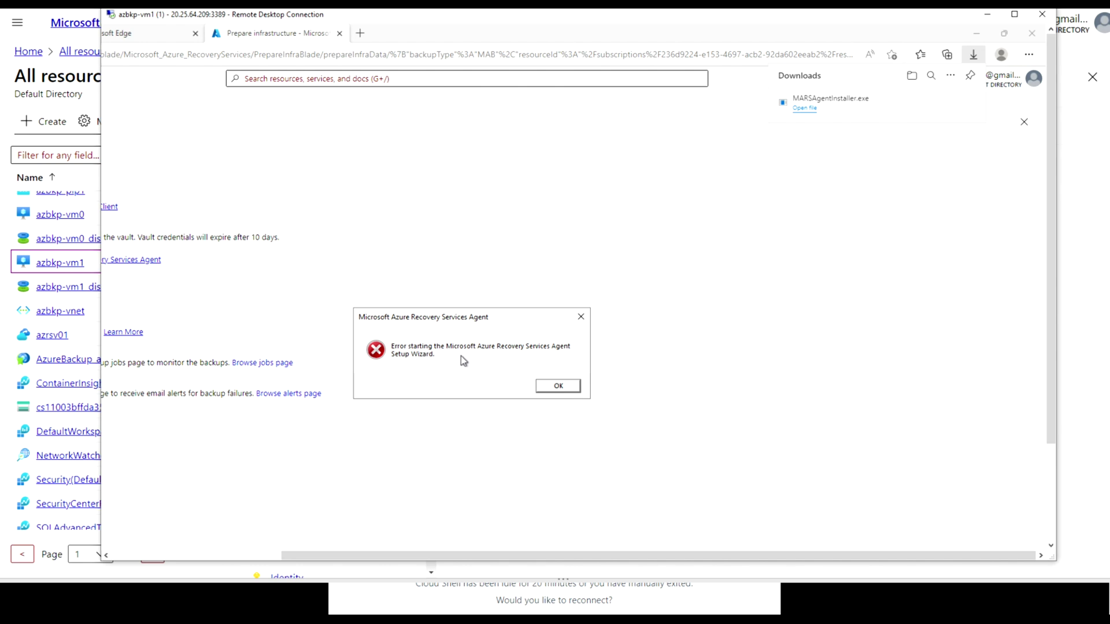
{"action": "left_click", "coordinate": [566, 391]}
{"action": "left_click", "coordinate": [566, 389]}
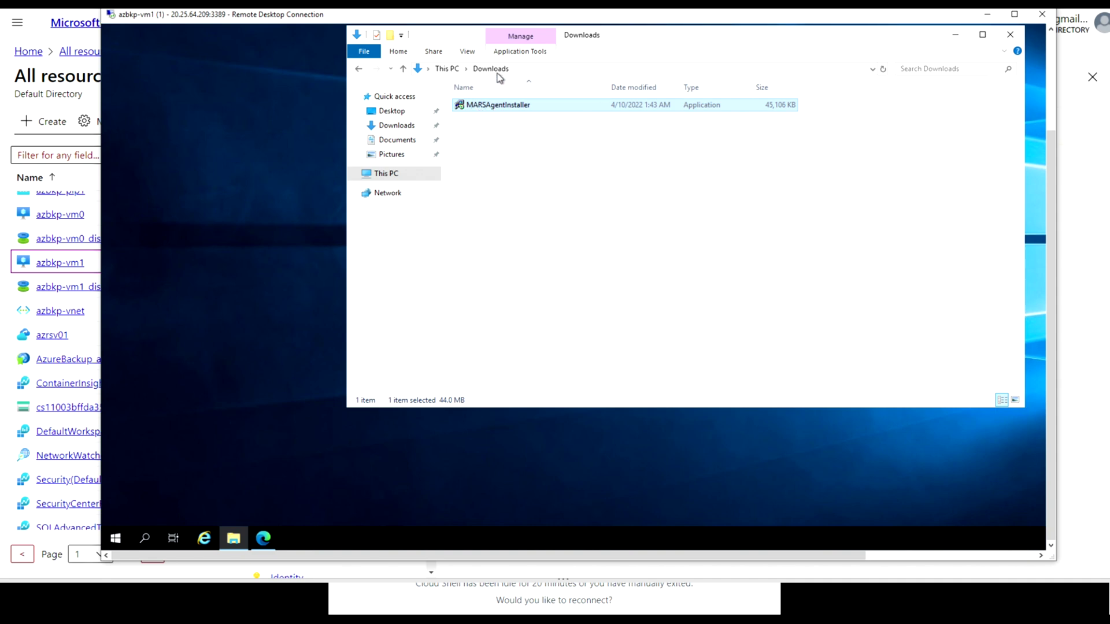
Rerun the installer with default folders and proxy, declining Microsoft Update
{"action": "double_click", "coordinate": [490, 105]}
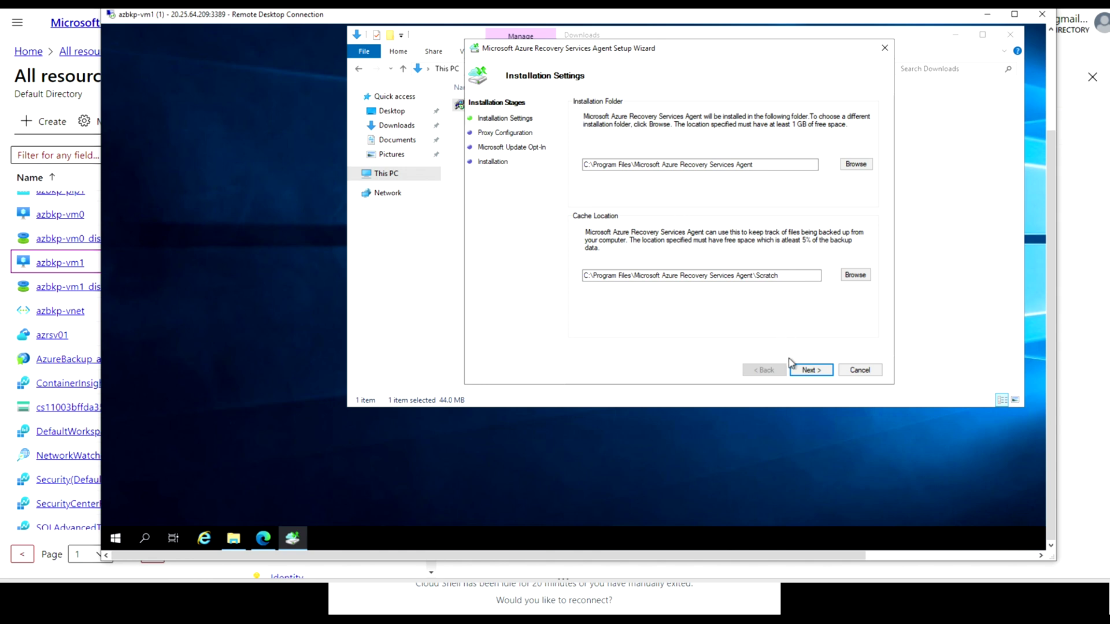
{"action": "left_click", "coordinate": [807, 370]}
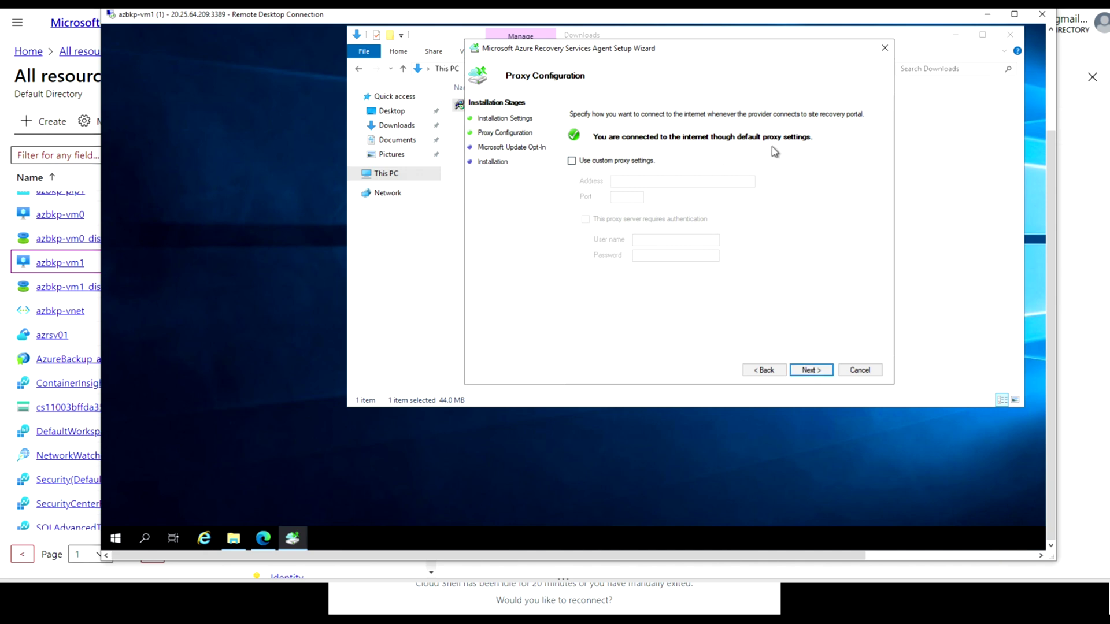
{"action": "left_click", "coordinate": [813, 370]}
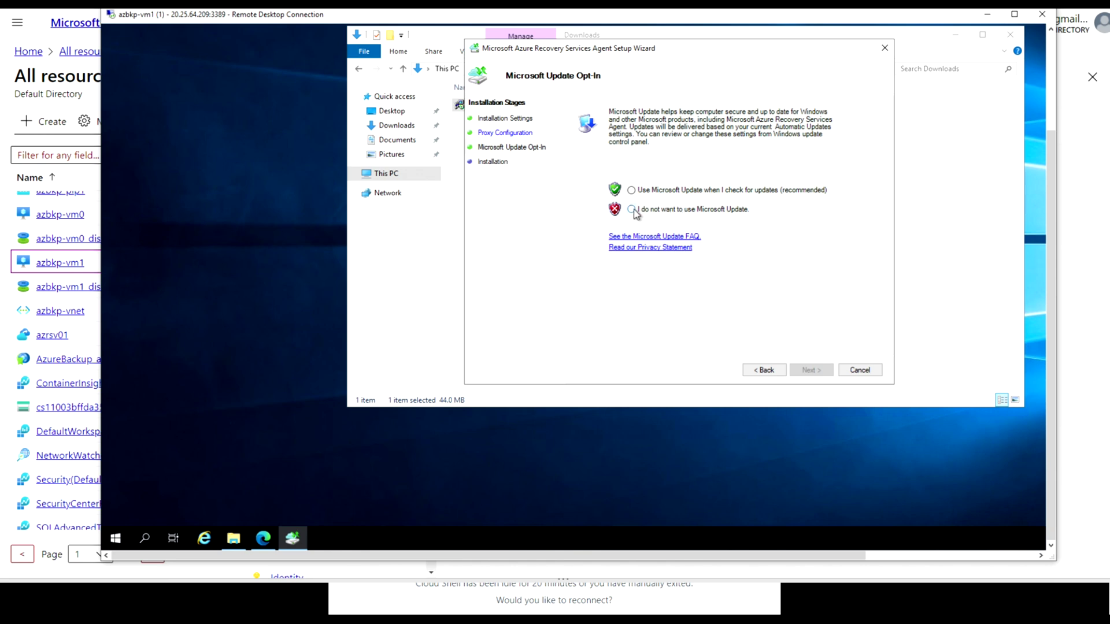
{"action": "left_click", "coordinate": [632, 210]}
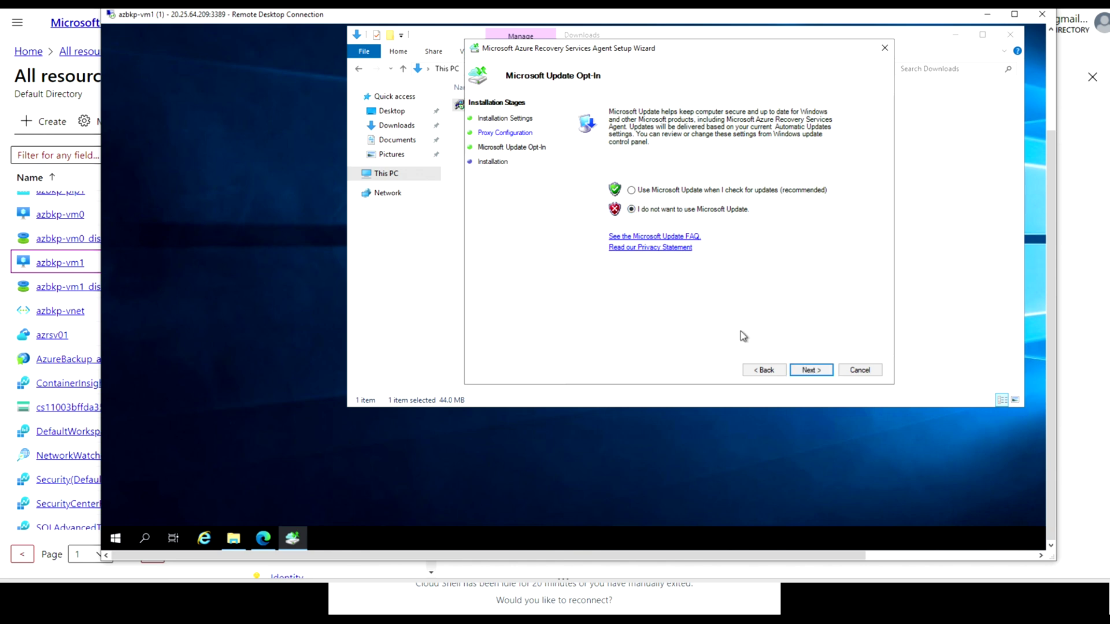
{"action": "left_click", "coordinate": [812, 370]}
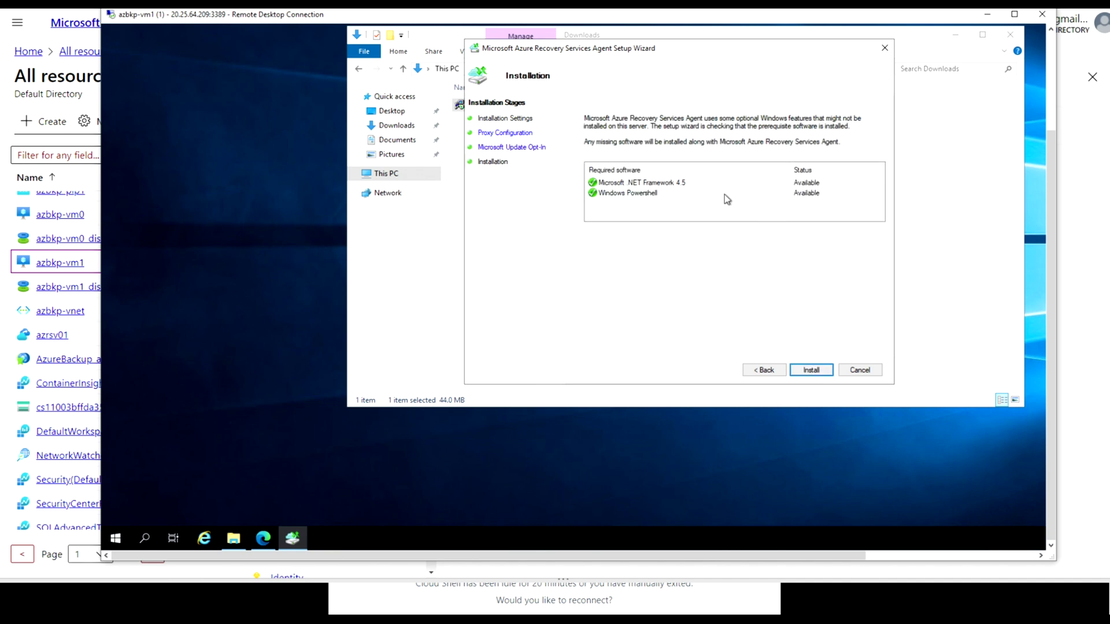
Install the Recovery Services agent, proceed to registration, and return to the portal
{"action": "left_click", "coordinate": [810, 372]}
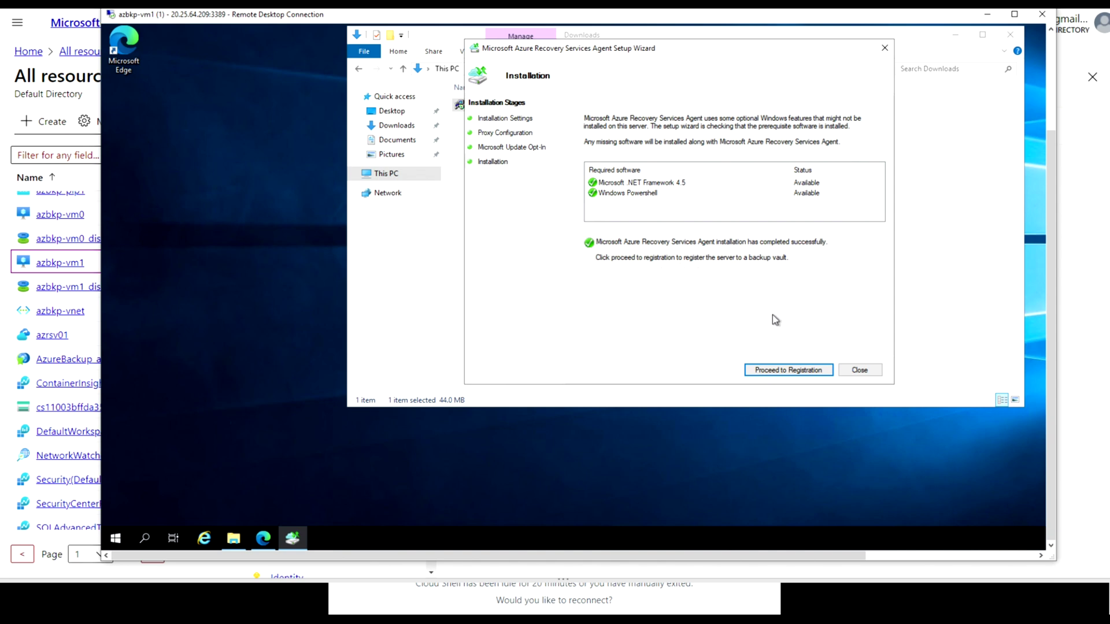
{"action": "left_click", "coordinate": [780, 378]}
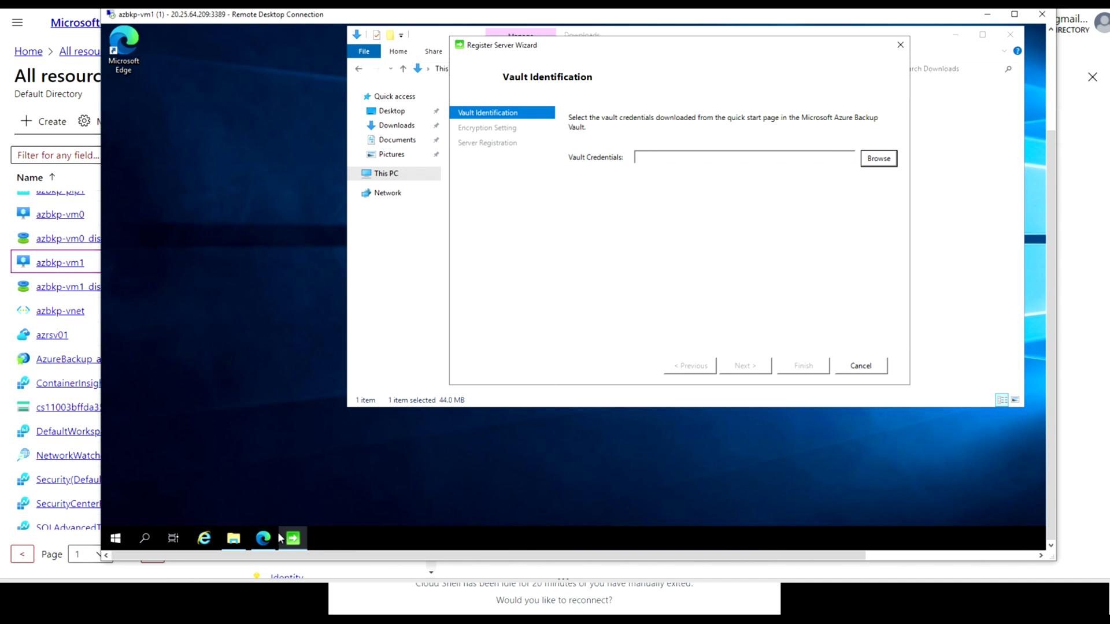
{"action": "left_click", "coordinate": [264, 539]}
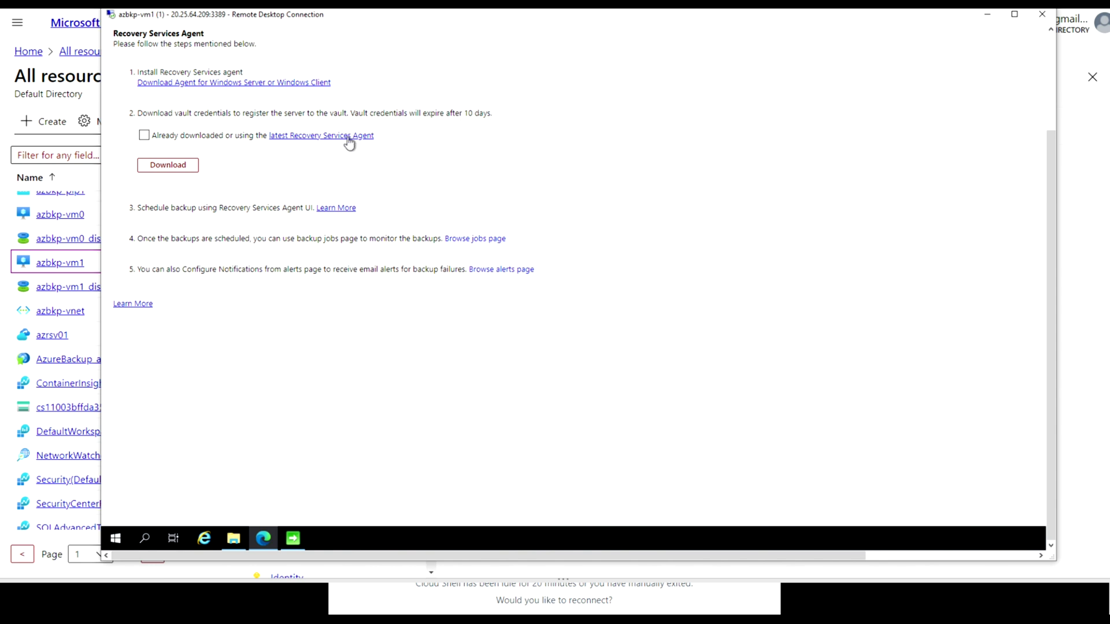
Confirm the agent is already installed and download the azrsv01 vault credentials file
{"action": "left_click", "coordinate": [144, 136]}
{"action": "left_click", "coordinate": [168, 165]}
{"action": "mouse_move", "coordinate": [851, 561]}
{"action": "left_mouse_down"}
{"action": "mouse_move", "coordinate": [1032, 555]}
{"action": "mouse_move", "coordinate": [918, 536]}
{"action": "mouse_move", "coordinate": [997, 538]}
{"action": "mouse_move", "coordinate": [850, 541]}
{"action": "left_mouse_up"}
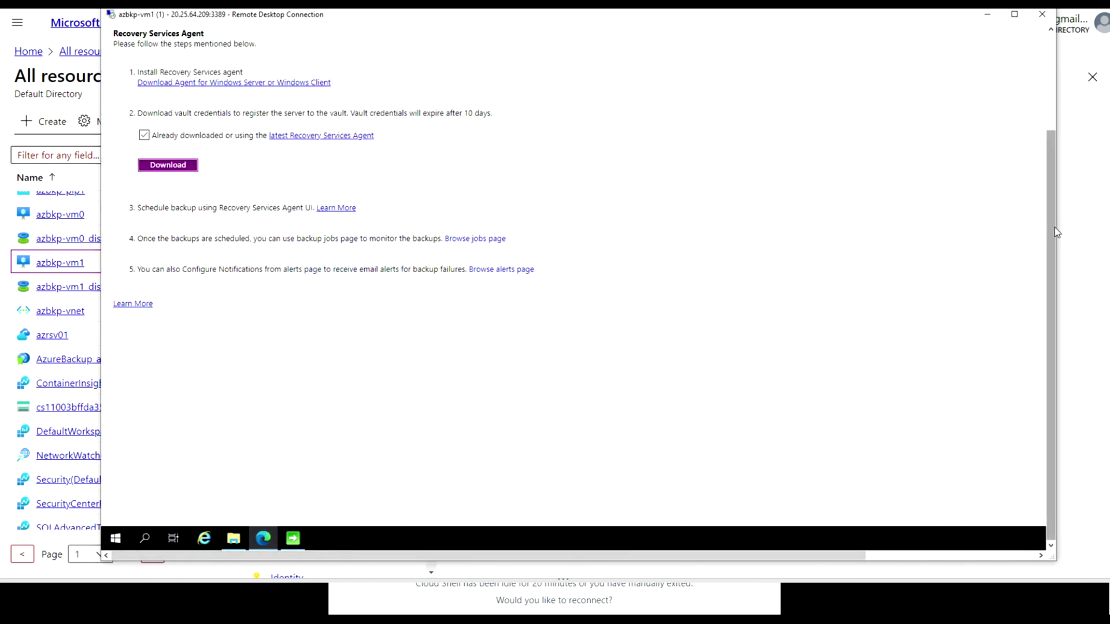
{"action": "left_click_drag", "start_coordinate": [1054, 227], "coordinate": [1053, 130]}
{"action": "left_click_drag", "start_coordinate": [841, 557], "coordinate": [1001, 554]}
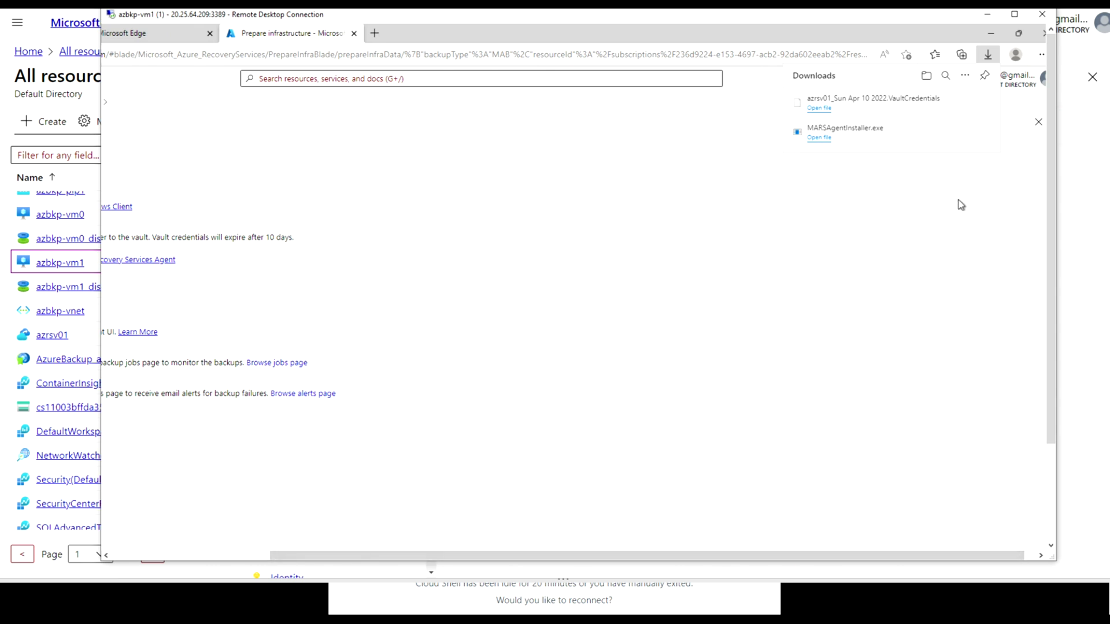
Show the downloaded credentials file in its Downloads folder and minimize the browser
{"action": "mouse_move", "coordinate": [947, 109]}
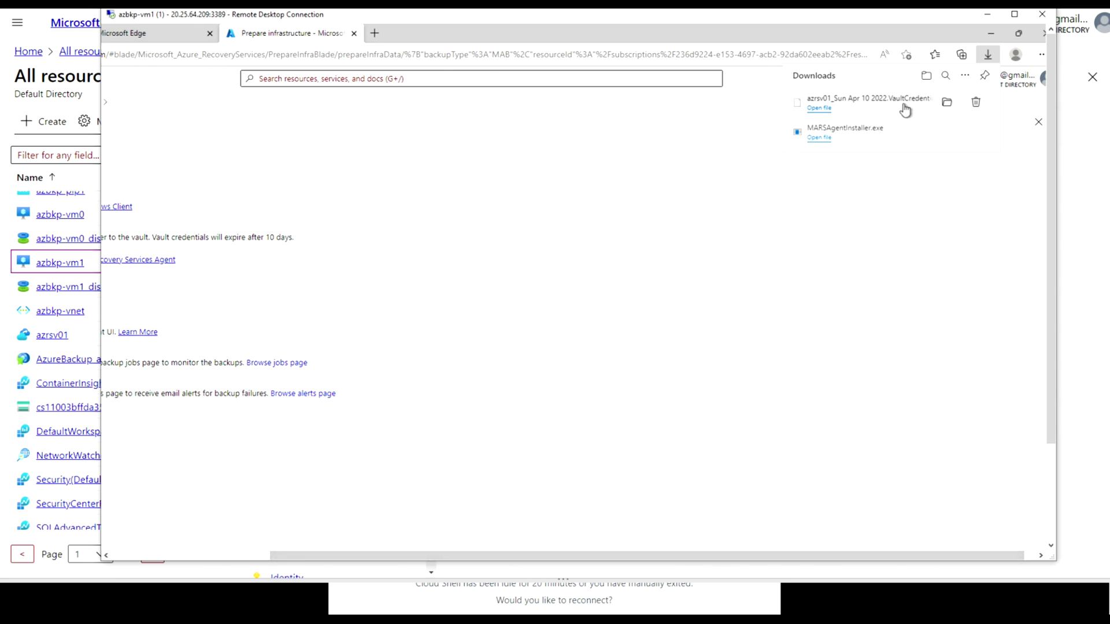
{"action": "left_click", "coordinate": [947, 102]}
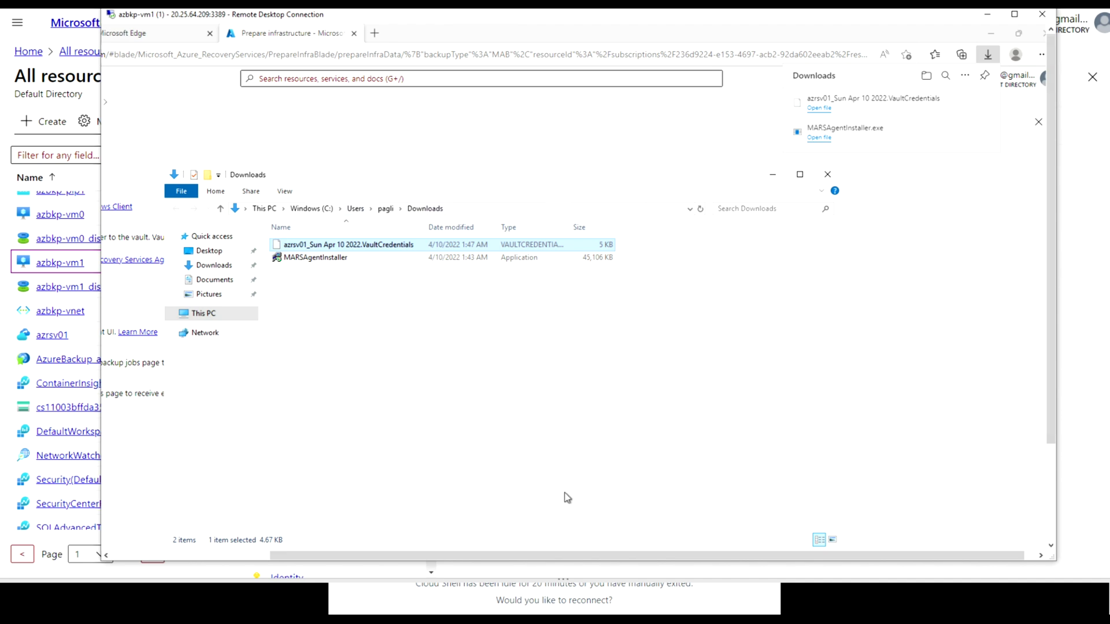
{"action": "left_click_drag", "start_coordinate": [1049, 383], "coordinate": [1035, 286]}
{"action": "left_click", "coordinate": [992, 35]}
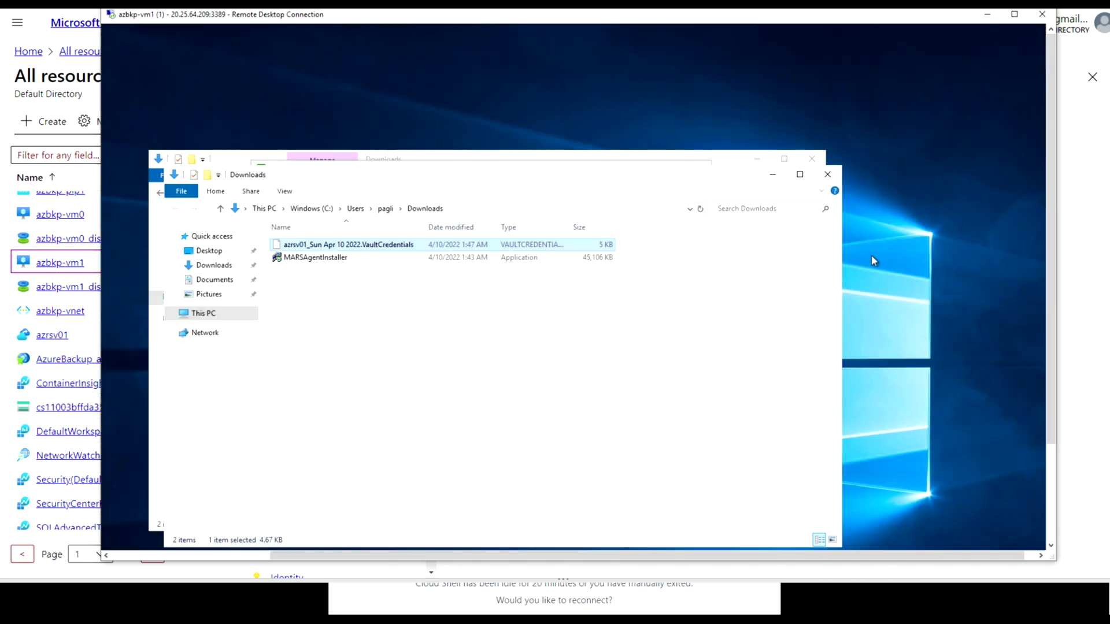
{"action": "left_click_drag", "start_coordinate": [1049, 277], "coordinate": [1029, 287]}
{"action": "left_click_drag", "start_coordinate": [722, 157], "coordinate": [898, 76]}
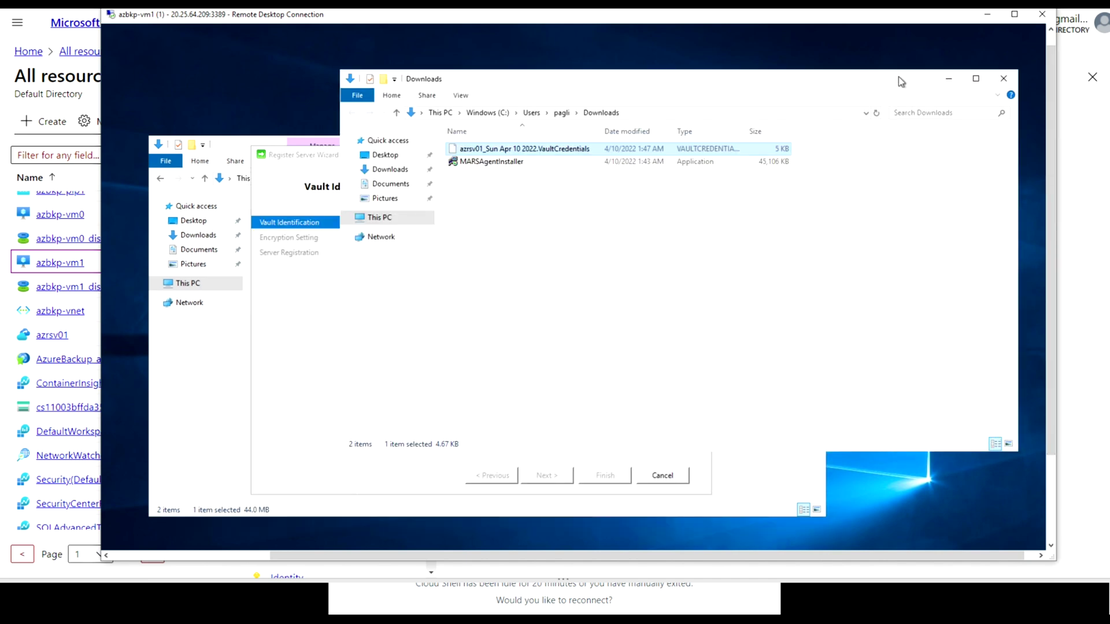
Load the azrsv01 VaultCredentials file from Downloads into the Register Server Wizard
{"action": "left_click", "coordinate": [313, 383]}
{"action": "left_click", "coordinate": [680, 268]}
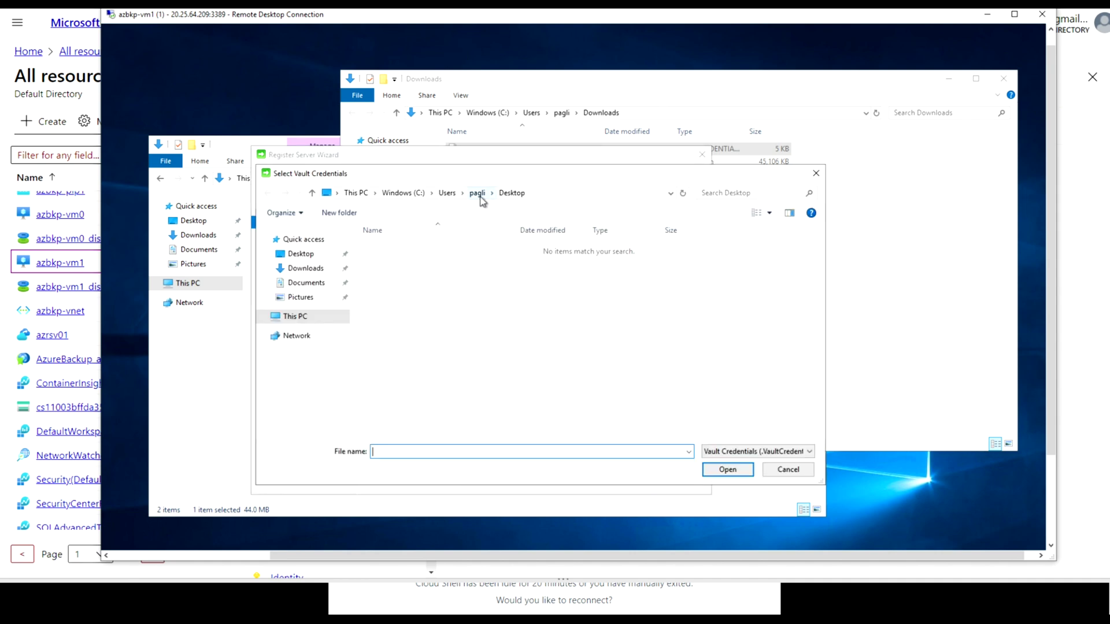
{"action": "left_click", "coordinate": [306, 268]}
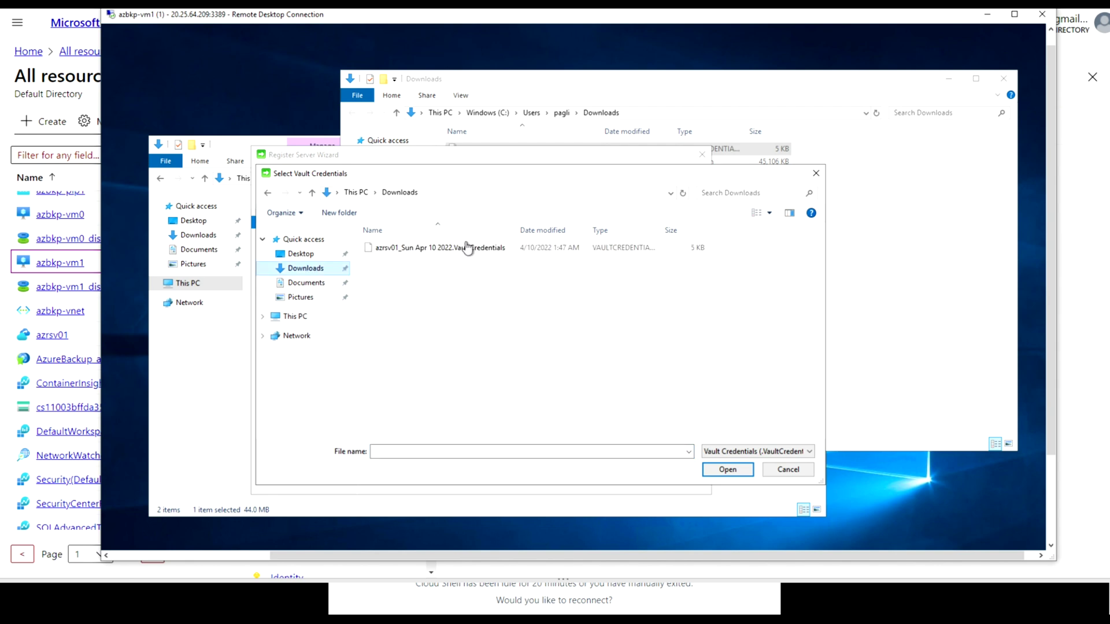
{"action": "left_click", "coordinate": [467, 249]}
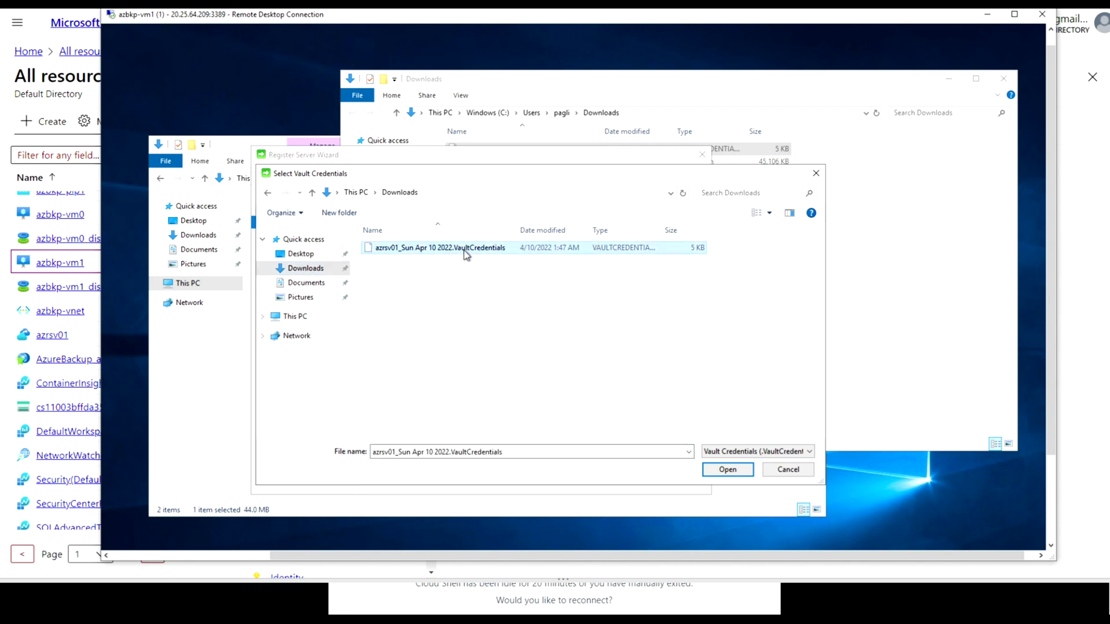
{"action": "left_click", "coordinate": [732, 469]}
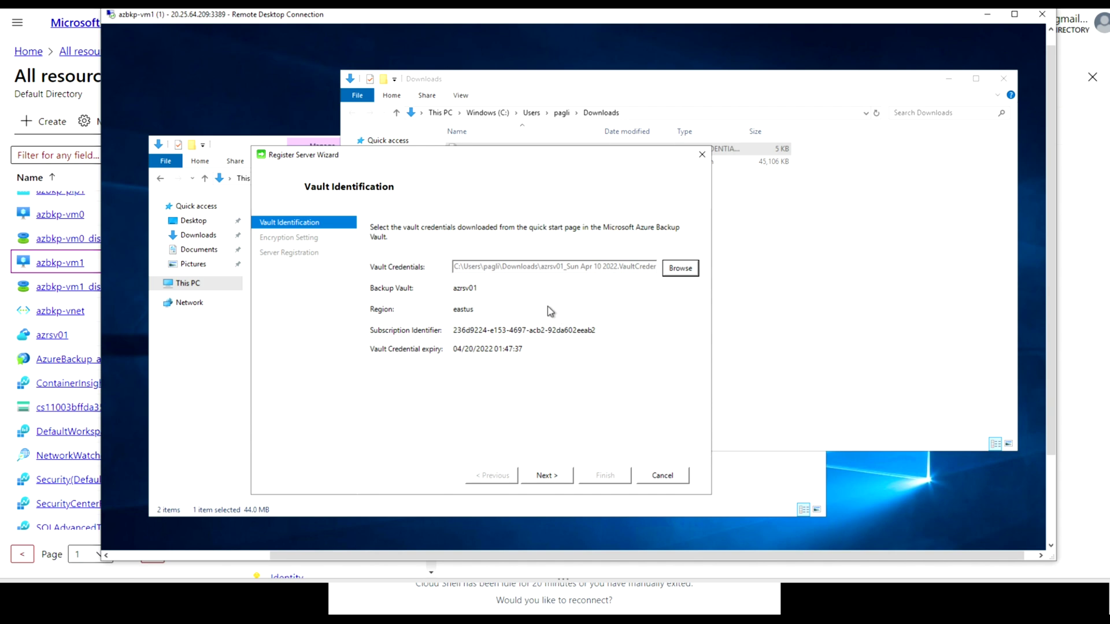
Generate a random 36-character encryption passphrase, set This PC > Documents as its save location, and finish
{"action": "left_click", "coordinate": [557, 478]}
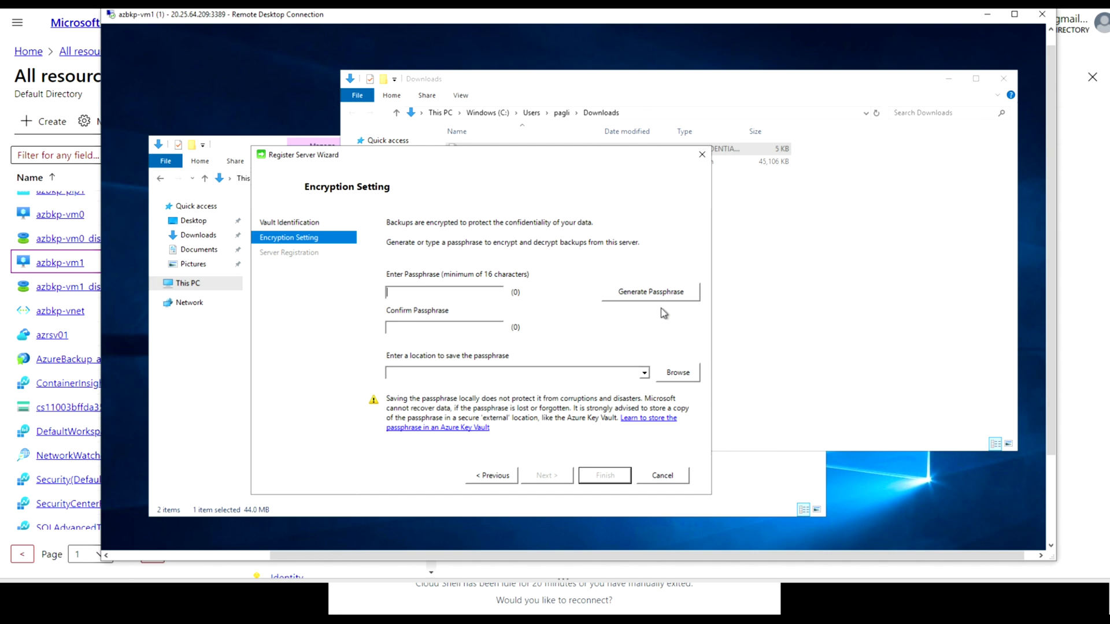
{"action": "left_click", "coordinate": [658, 293]}
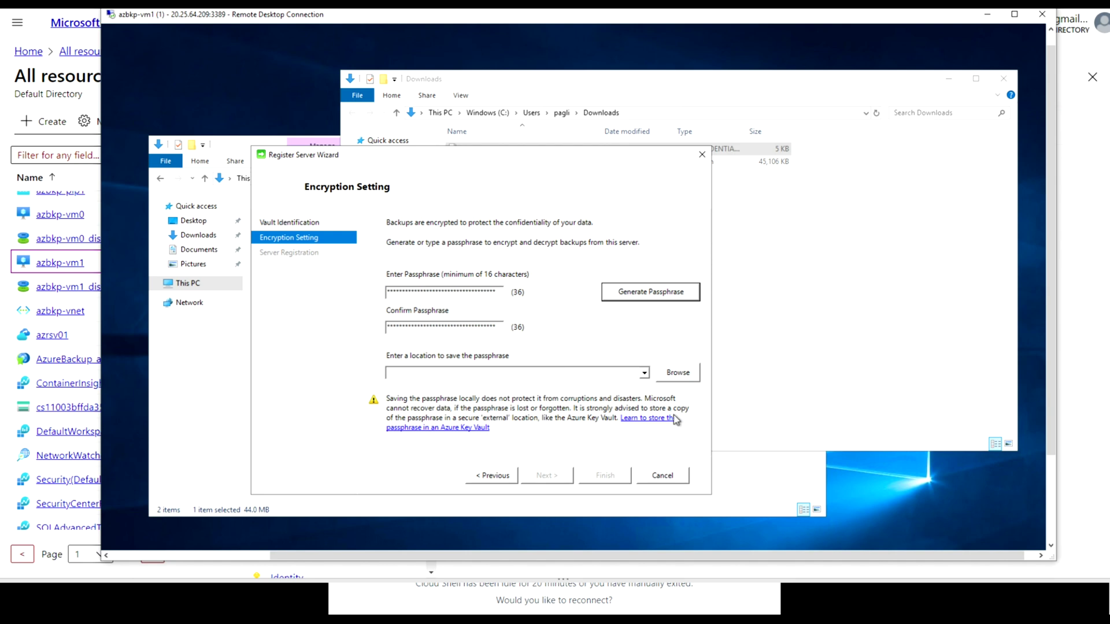
{"action": "left_click", "coordinate": [679, 373]}
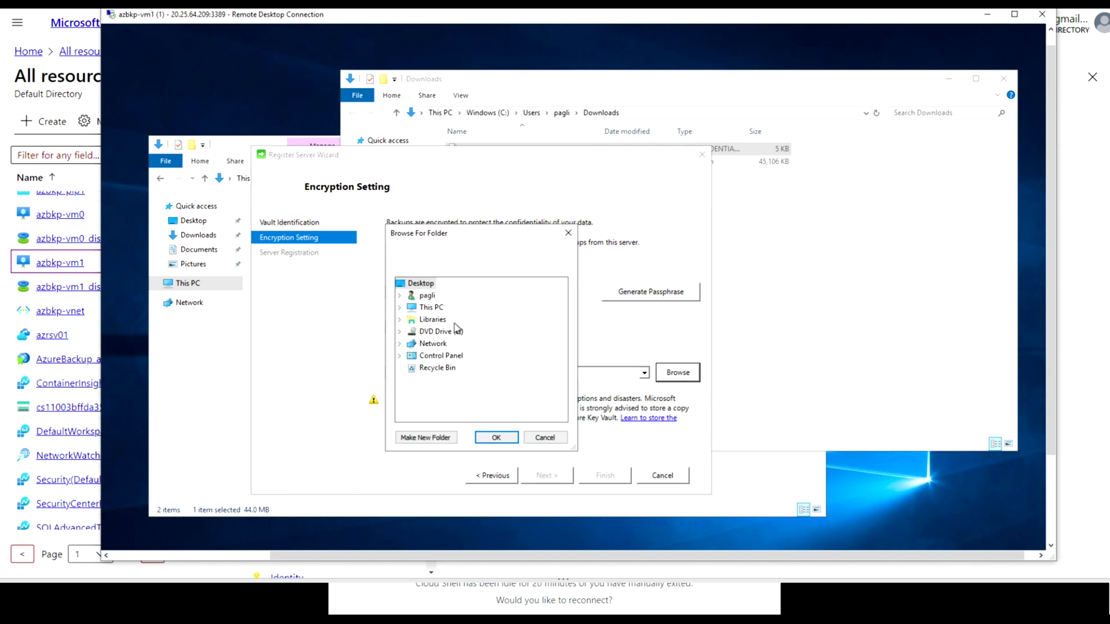
{"action": "left_click", "coordinate": [400, 307]}
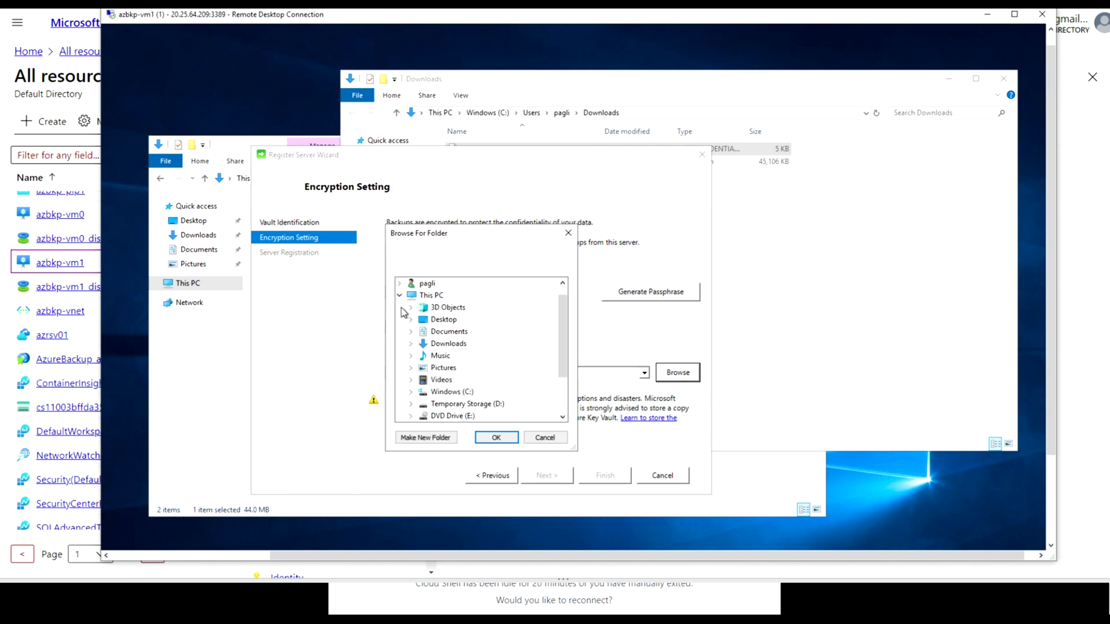
{"action": "left_click", "coordinate": [449, 333]}
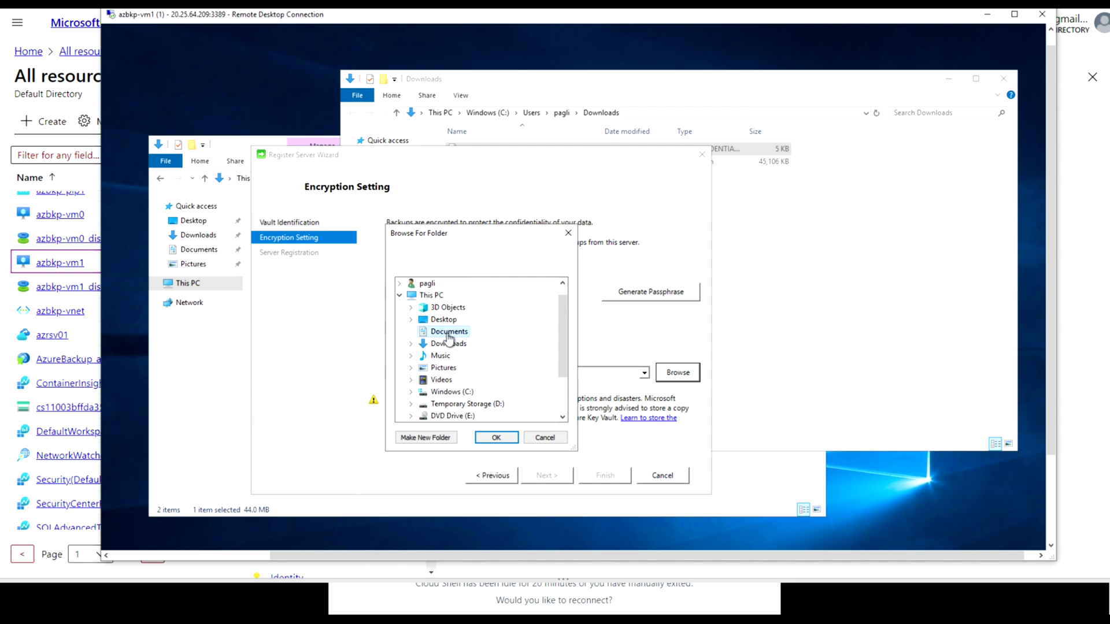
{"action": "left_click", "coordinate": [495, 439]}
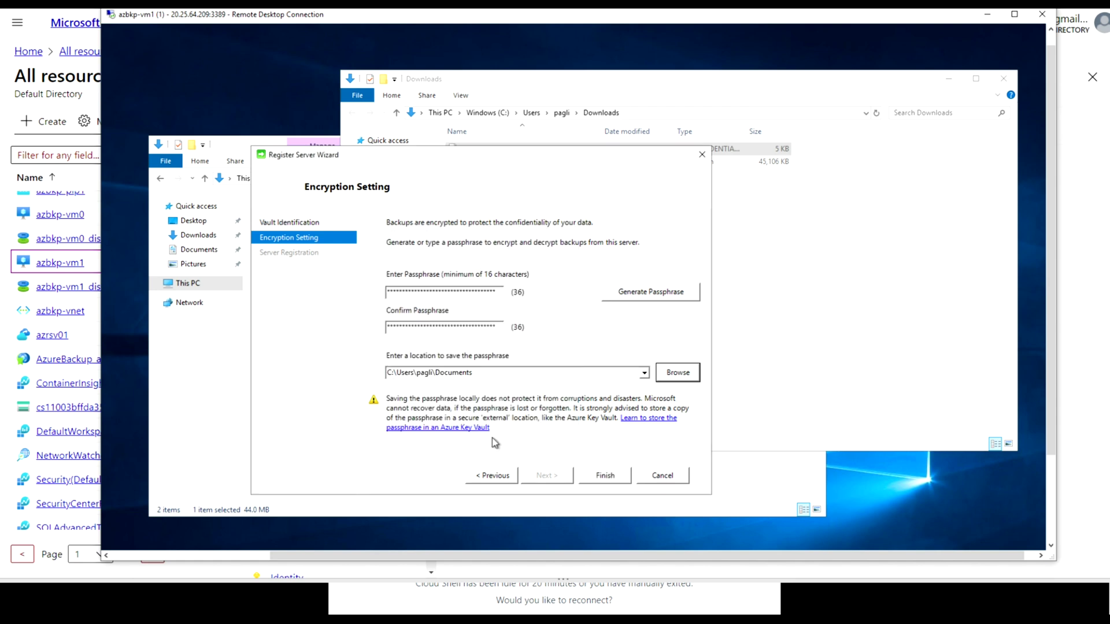
{"action": "left_click", "coordinate": [603, 479]}
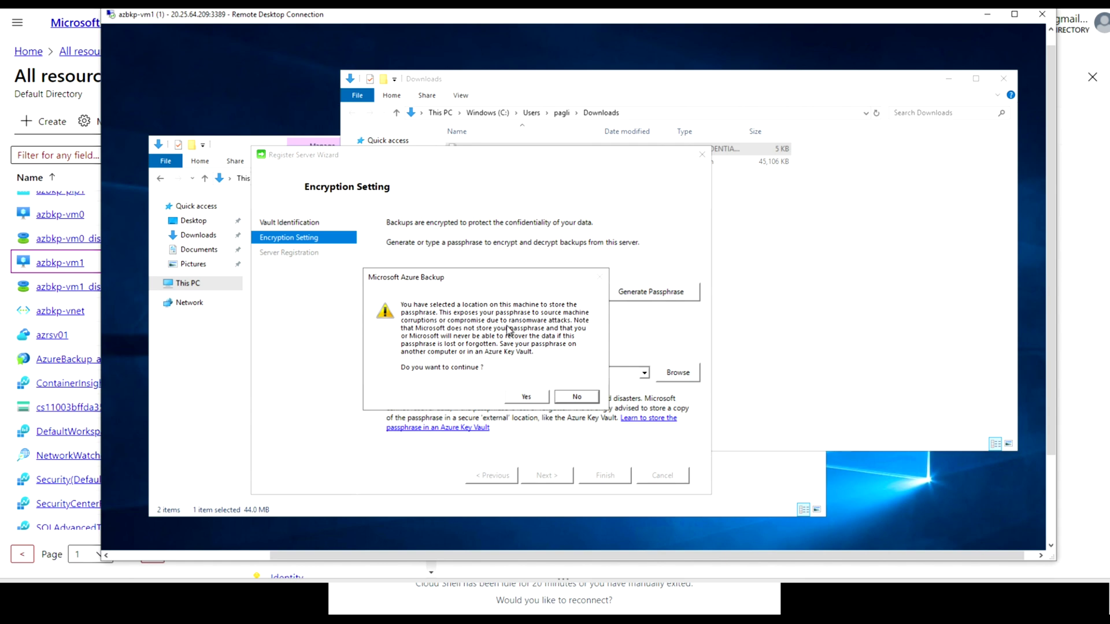
Accept the warning about keeping the passphrase on this machine so server registration begins
{"action": "left_click", "coordinate": [528, 398]}
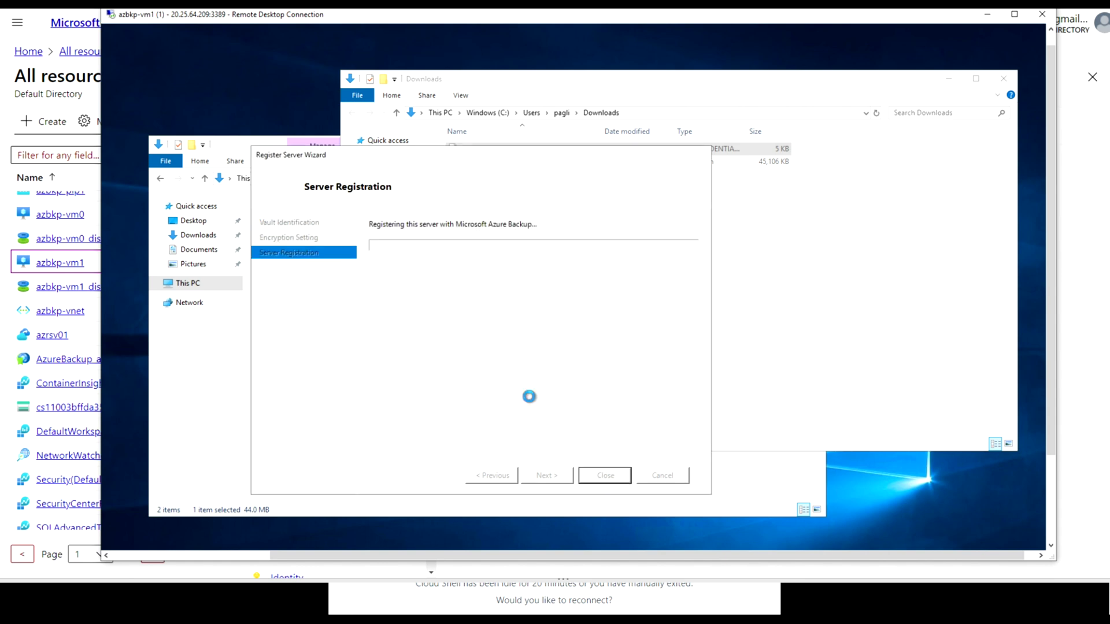
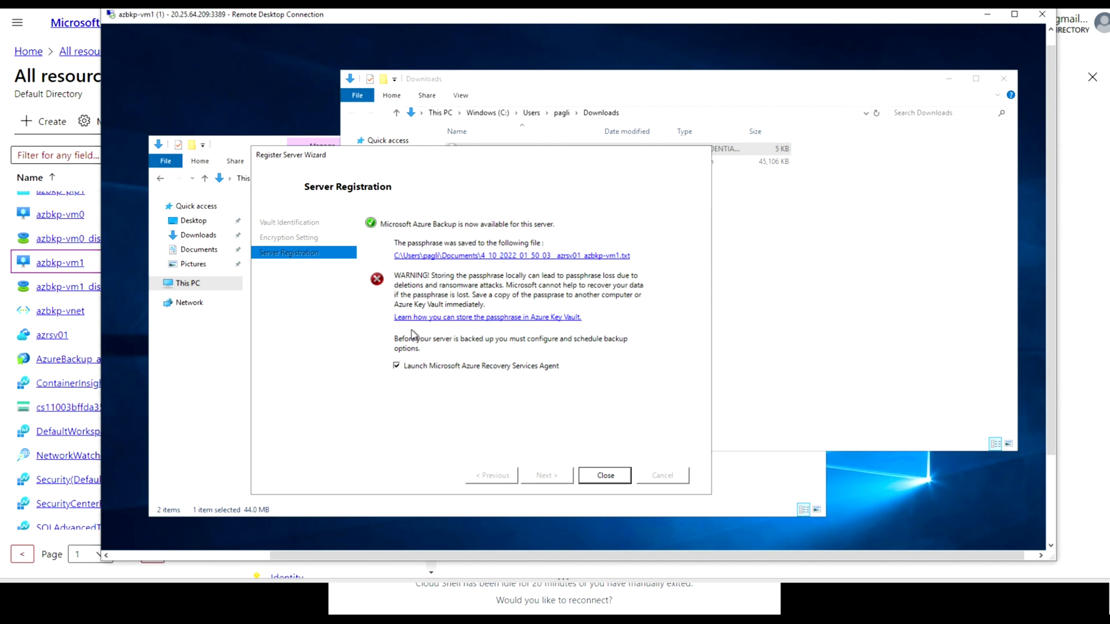
Close the completed Register Server Wizard and bring the Microsoft Azure Backup console forward
{"action": "left_click", "coordinate": [598, 480]}
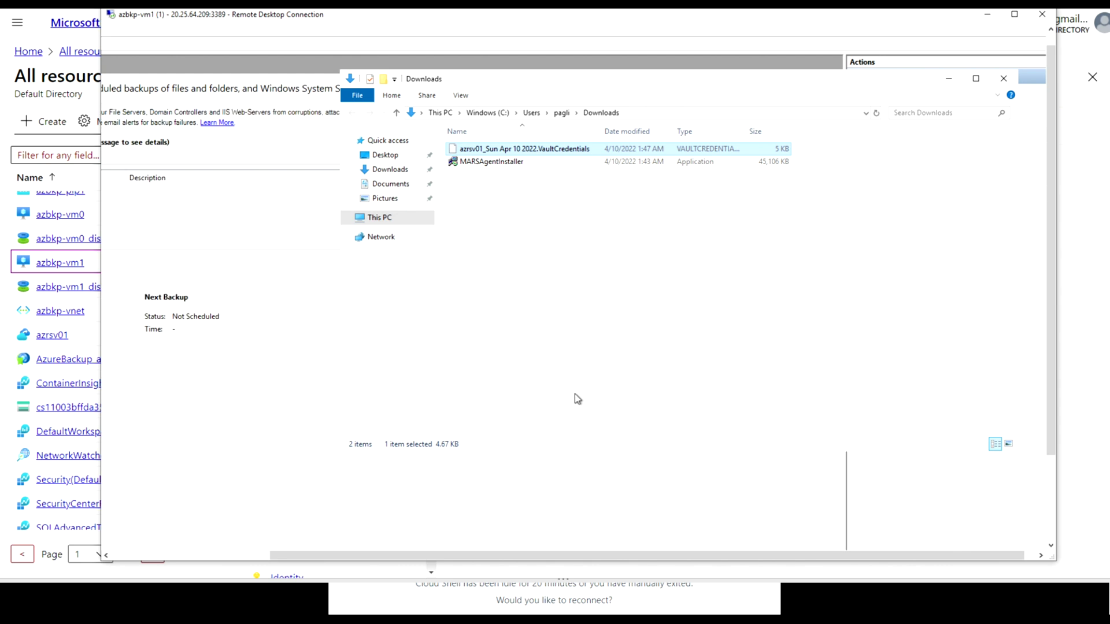
{"action": "left_click", "coordinate": [271, 82]}
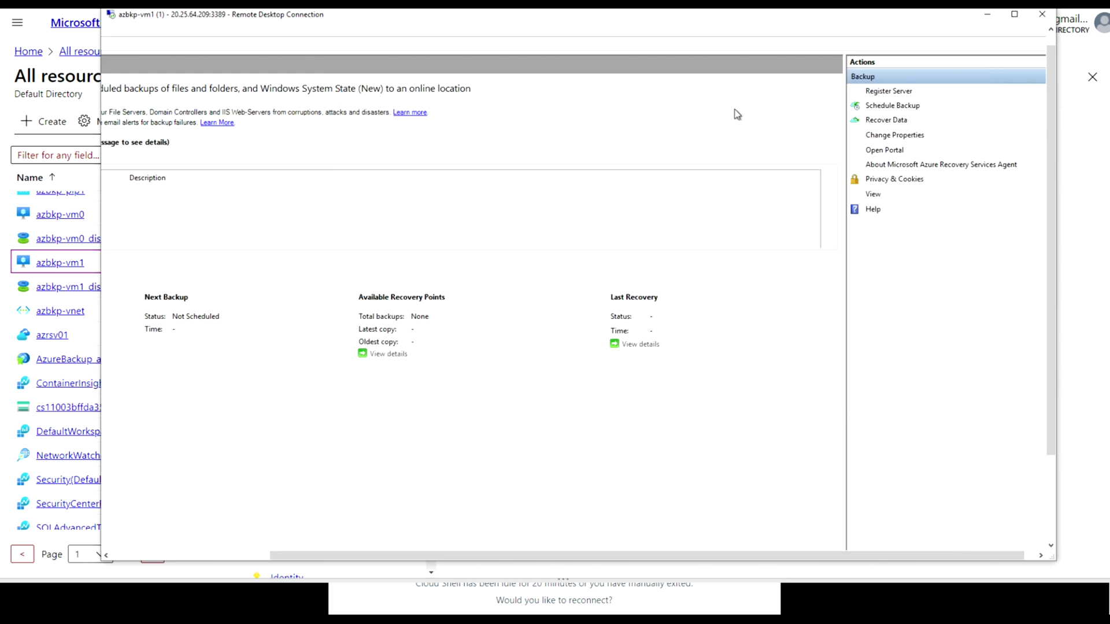
{"action": "scroll", "coordinate": [1052, 112], "scroll_direction": "up", "scroll_amount": 1}
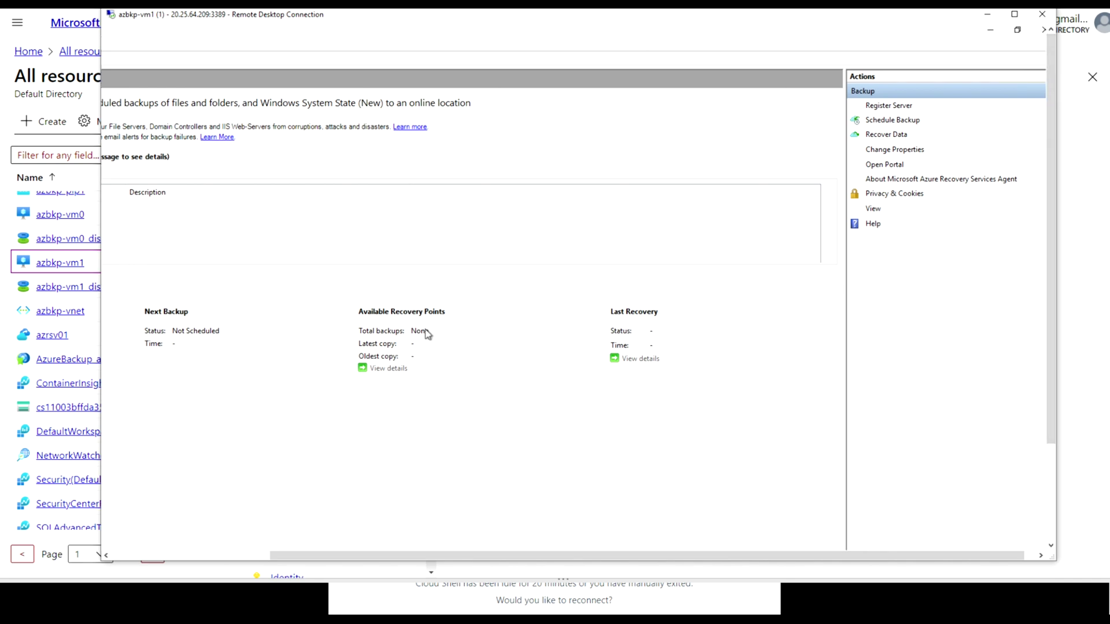
{"action": "left_click_drag", "start_coordinate": [504, 554], "coordinate": [299, 541]}
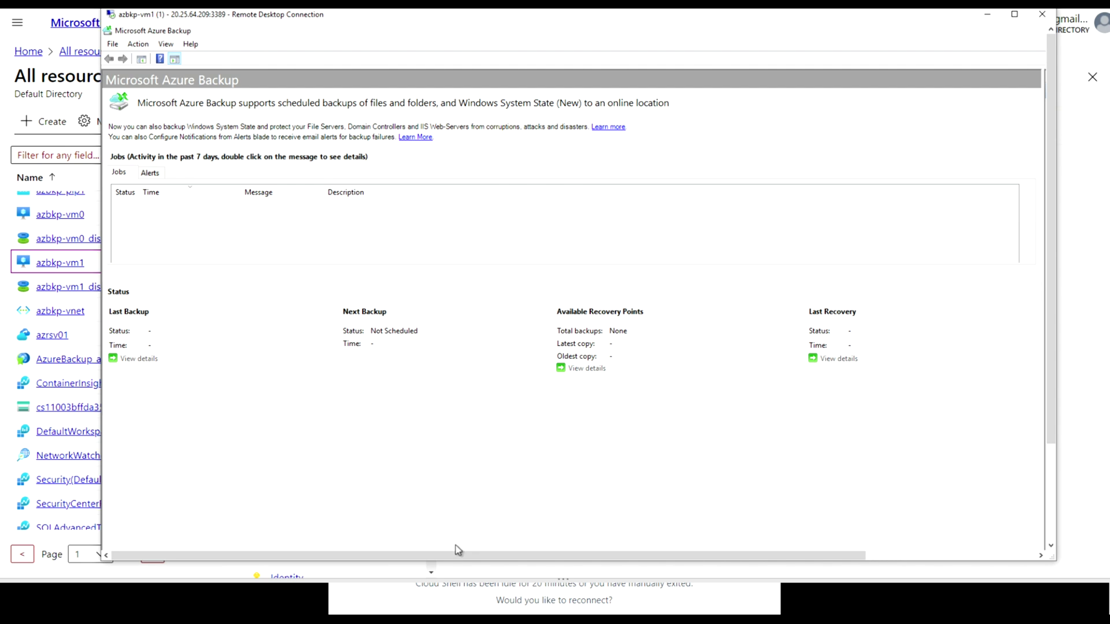
{"action": "left_click_drag", "start_coordinate": [597, 560], "coordinate": [924, 566]}
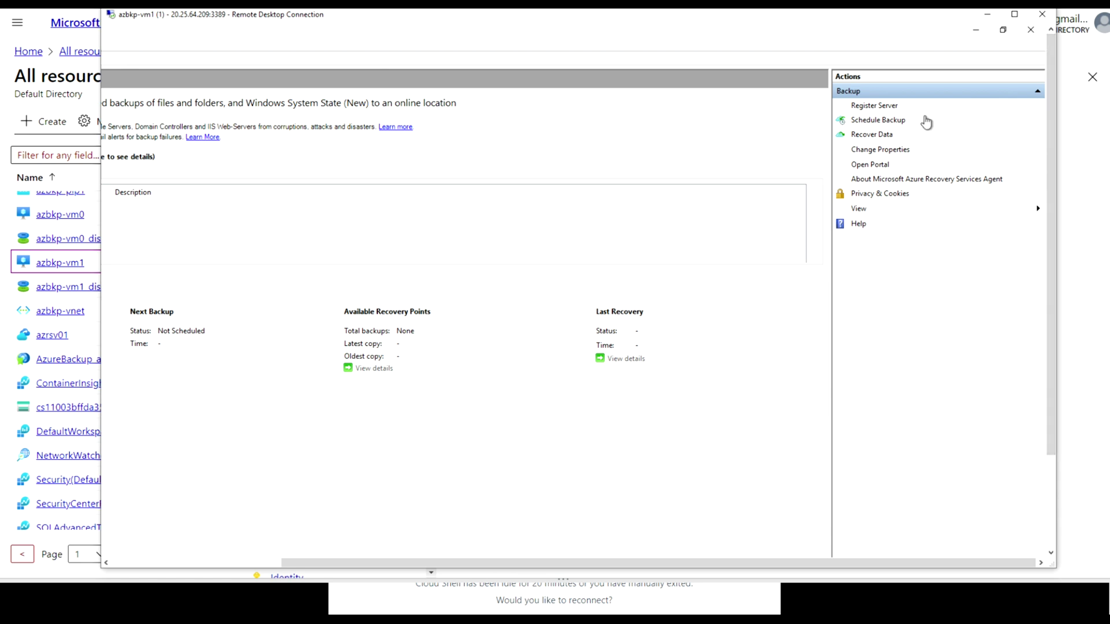
{"action": "left_click_drag", "start_coordinate": [1050, 368], "coordinate": [1052, 514]}
{"action": "left_click_drag", "start_coordinate": [848, 563], "coordinate": [518, 532]}
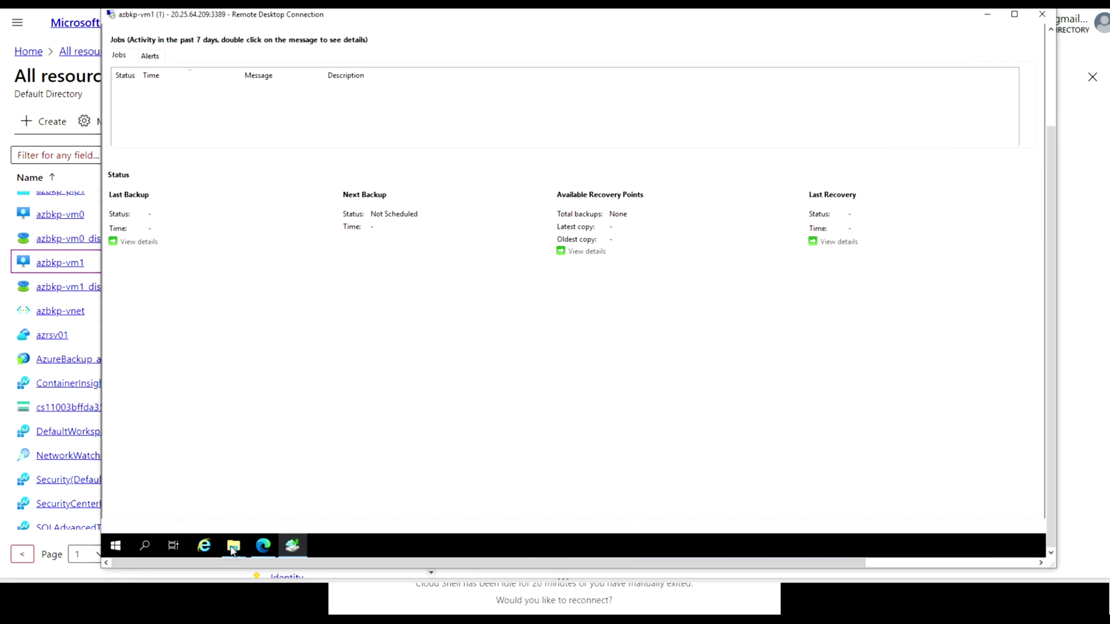
{"action": "mouse_move", "coordinate": [233, 551]}
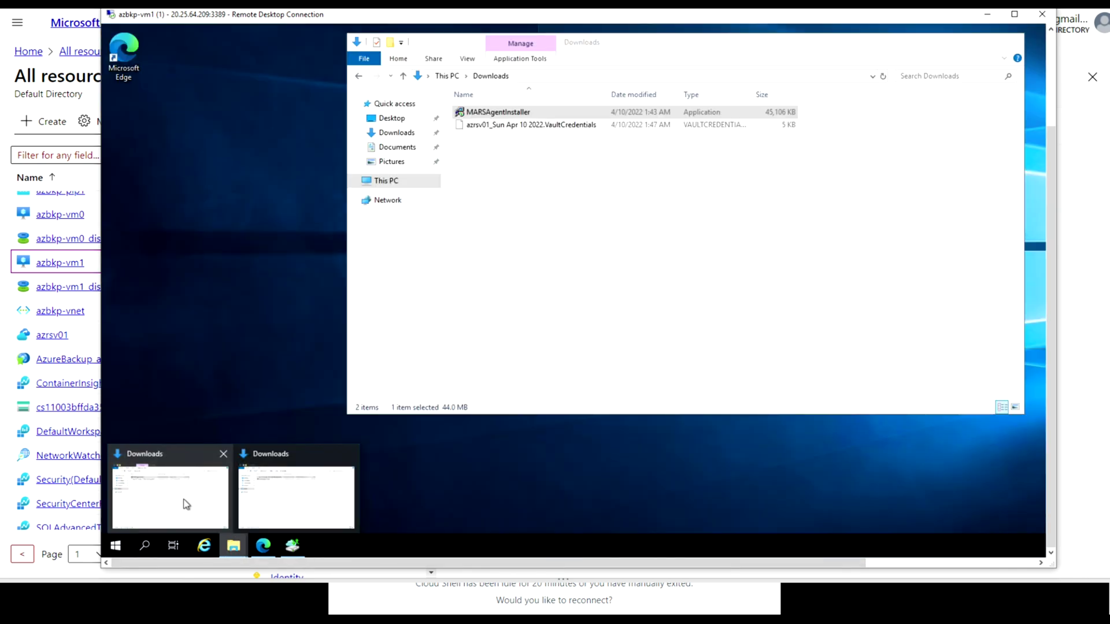
Copy the azrsv01 vault credentials file from the Downloads folder
{"action": "left_click", "coordinate": [186, 504]}
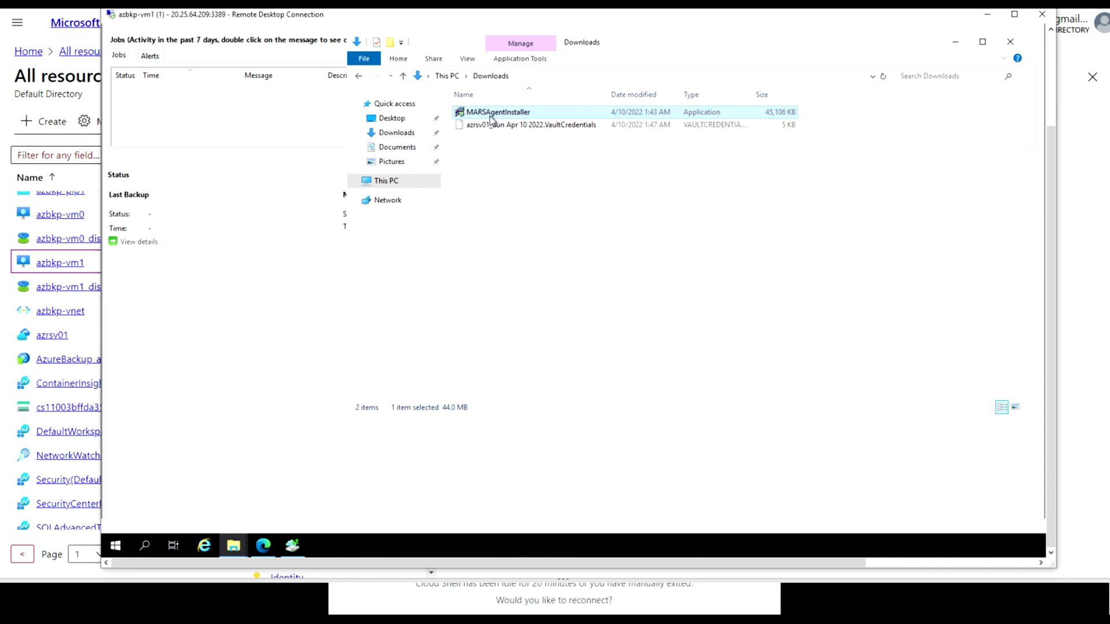
{"action": "right_click", "coordinate": [489, 114]}
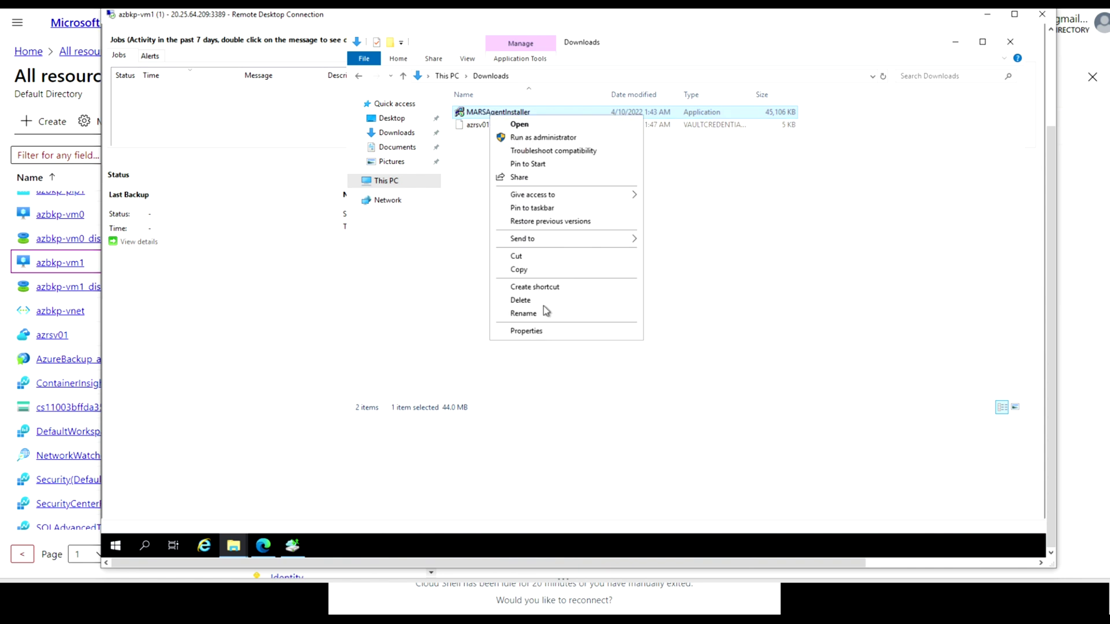
{"action": "left_click", "coordinate": [525, 270]}
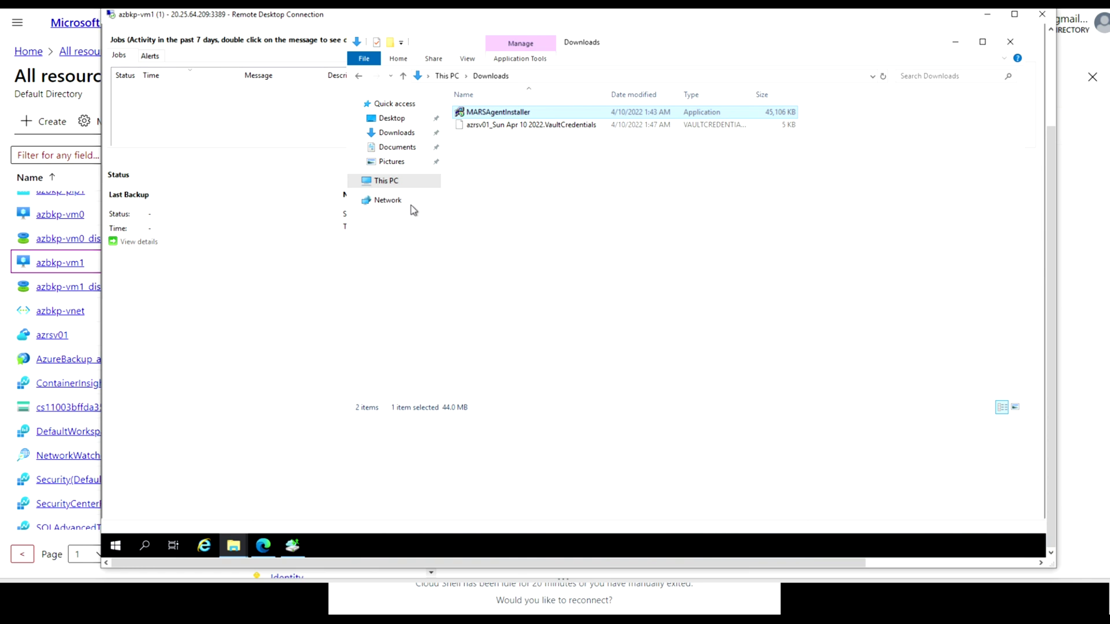
{"action": "left_click", "coordinate": [355, 180]}
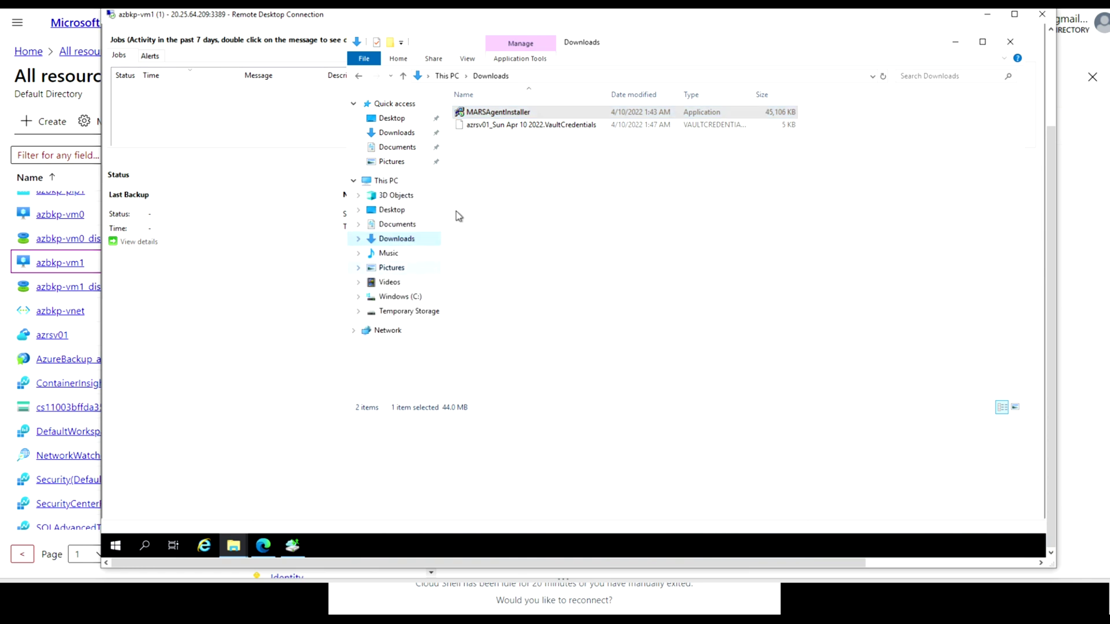
{"action": "left_click", "coordinate": [523, 126]}
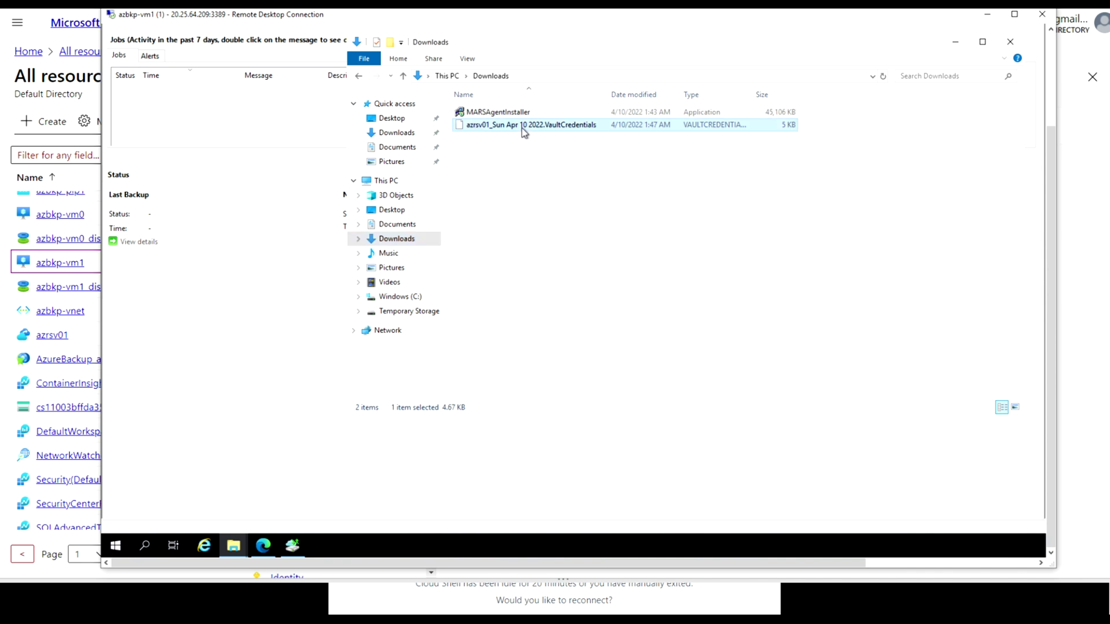
{"action": "right_click", "coordinate": [523, 128]}
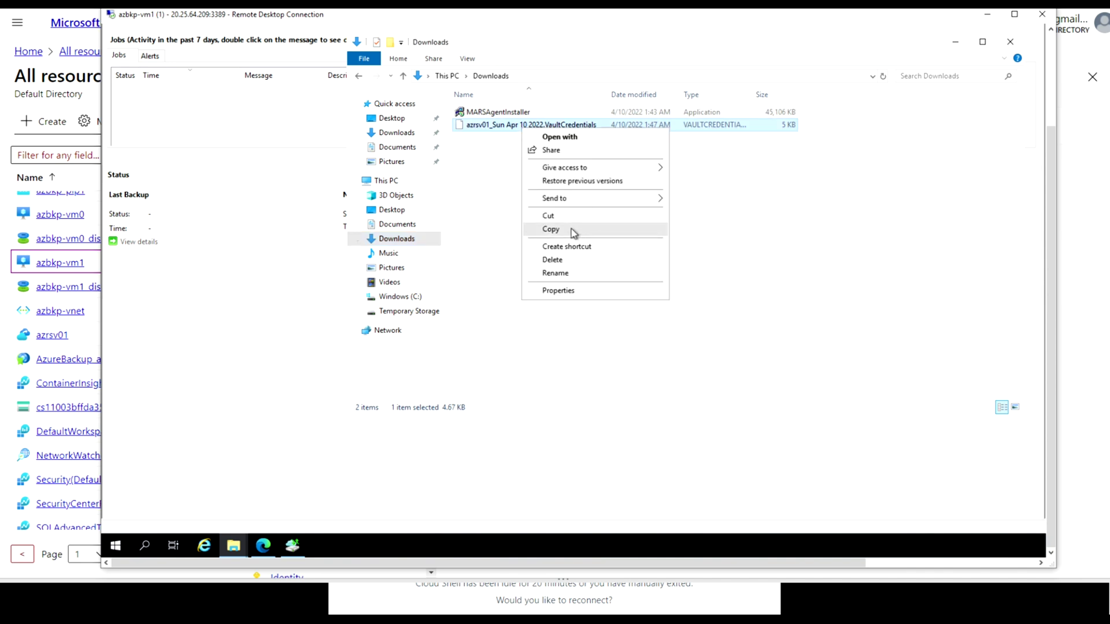
{"action": "left_click", "coordinate": [550, 229]}
Create a new folder named VaultCredential at the root of Windows (C:) and open it
{"action": "left_click", "coordinate": [389, 297]}
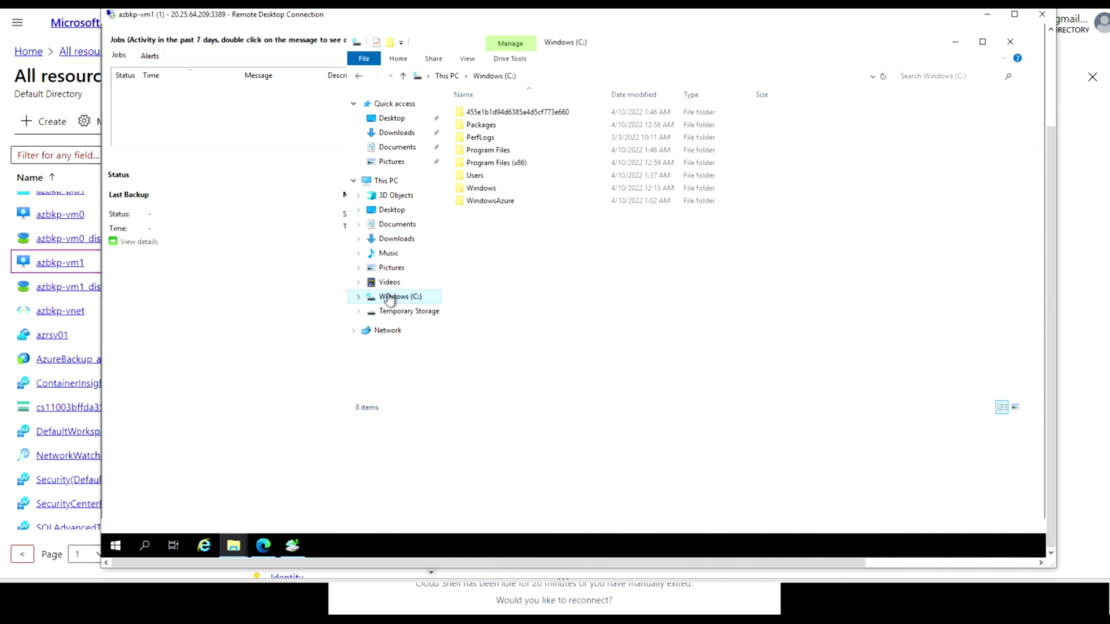
{"action": "right_click", "coordinate": [595, 294]}
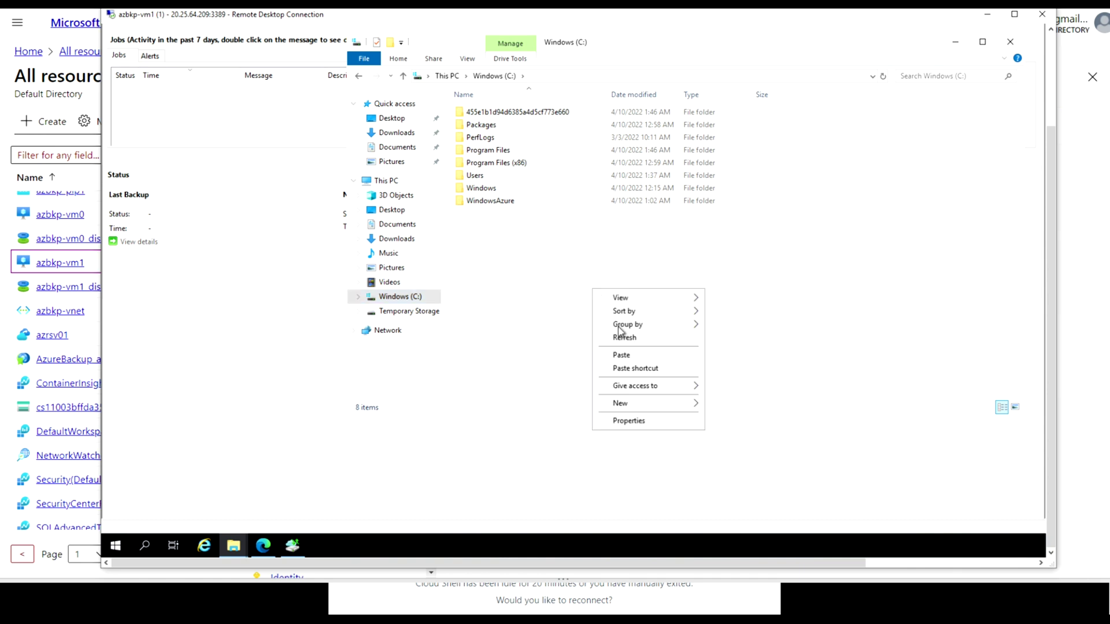
{"action": "mouse_move", "coordinate": [663, 404]}
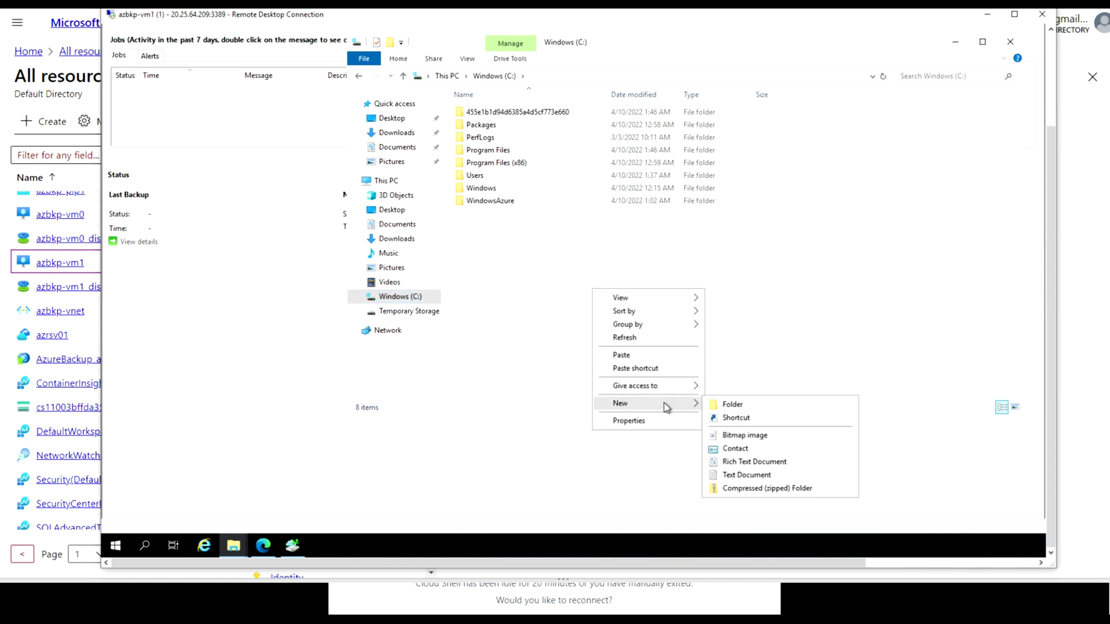
{"action": "left_click", "coordinate": [734, 404]}
{"action": "type", "text": "VaultCr"}
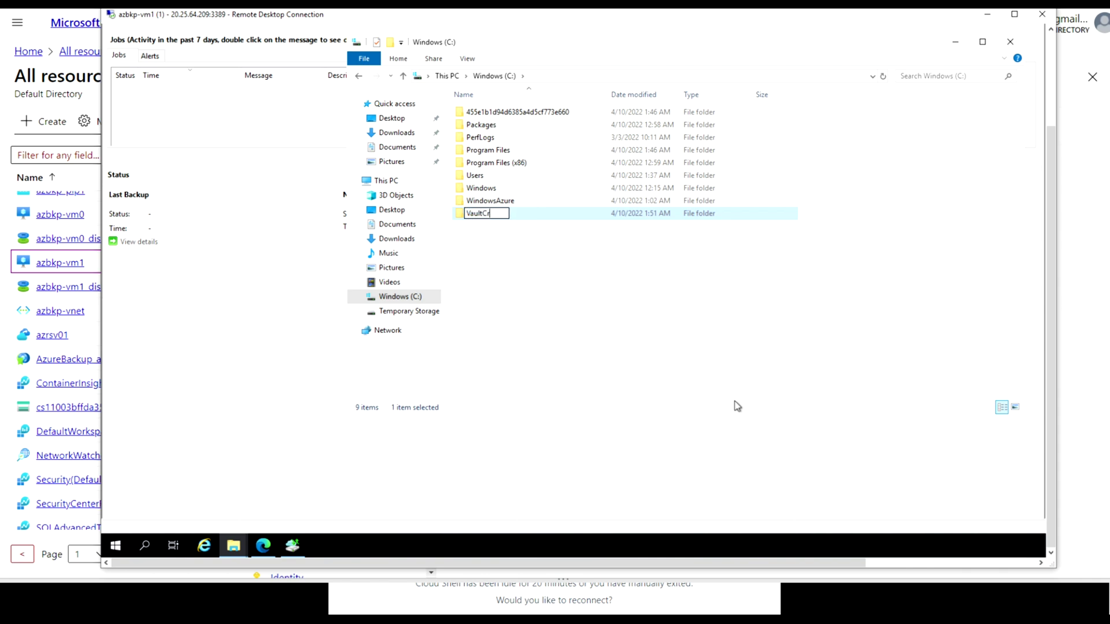
{"action": "type", "text": "edentia"}
{"action": "key", "text": "Return"}
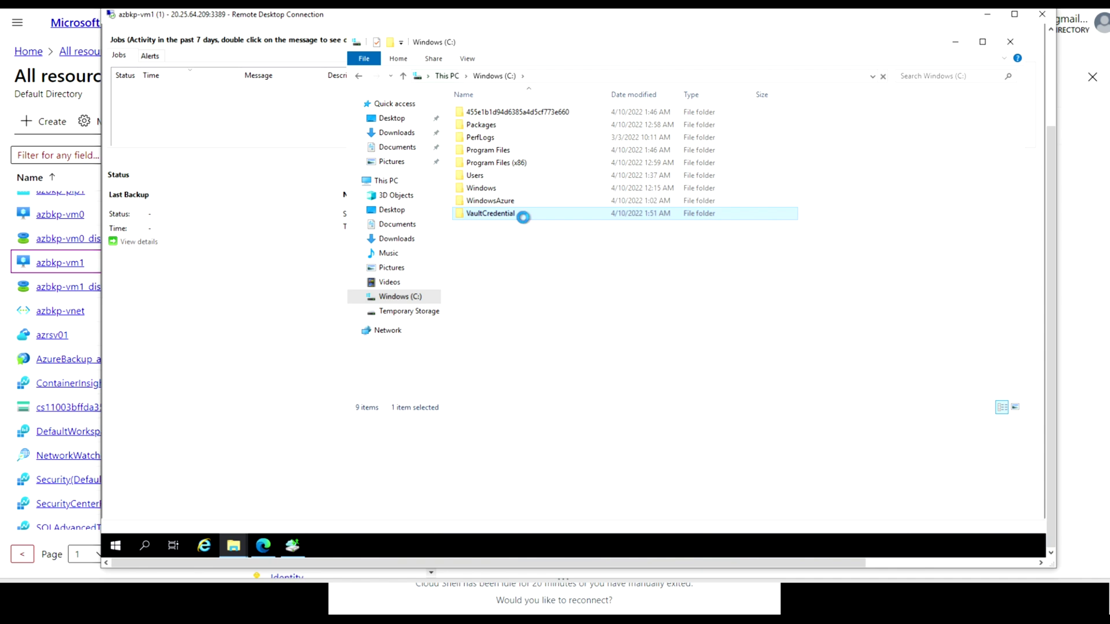
{"action": "double_click", "coordinate": [523, 217]}
Paste the vault credentials file into VaultCredential, then try a rename but cancel the extension change
{"action": "right_click", "coordinate": [523, 219]}
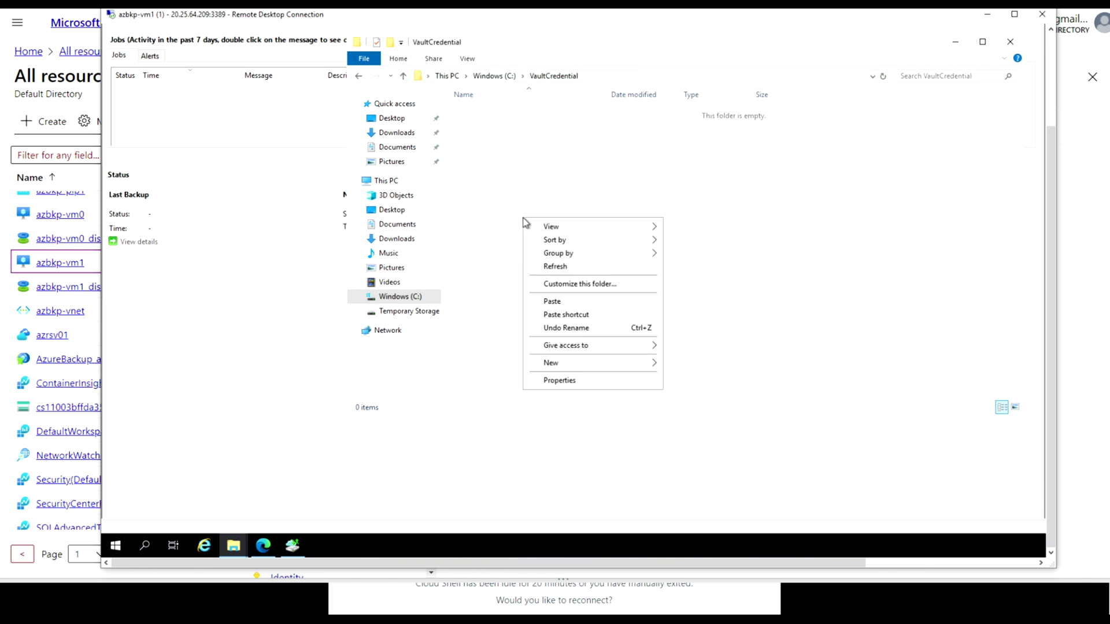
{"action": "left_click", "coordinate": [562, 301]}
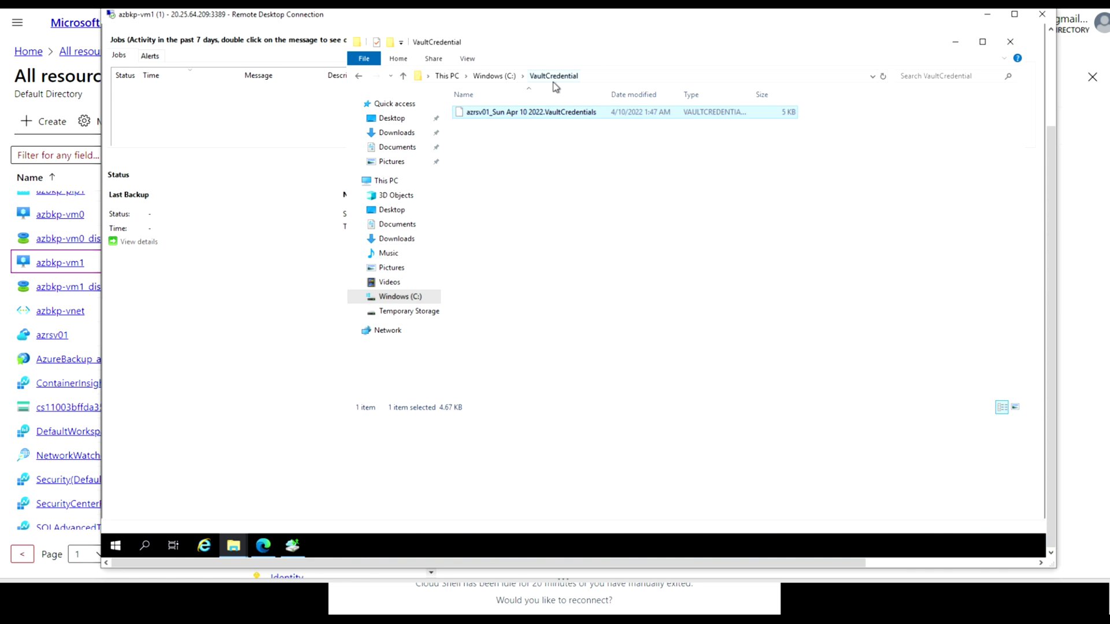
{"action": "right_click", "coordinate": [527, 113]}
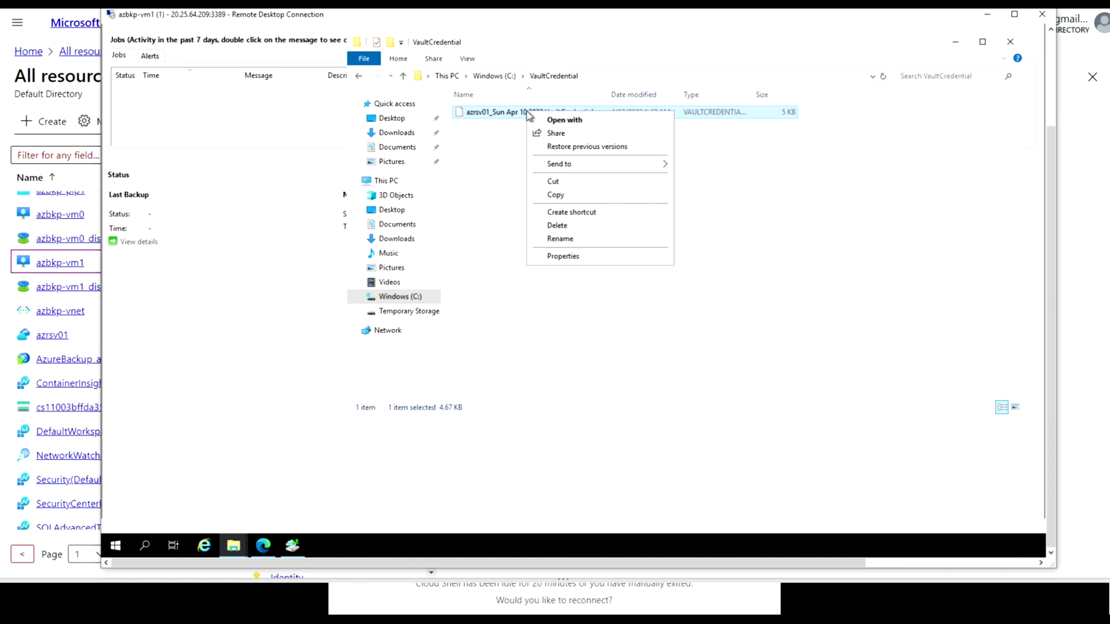
{"action": "left_click", "coordinate": [563, 238]}
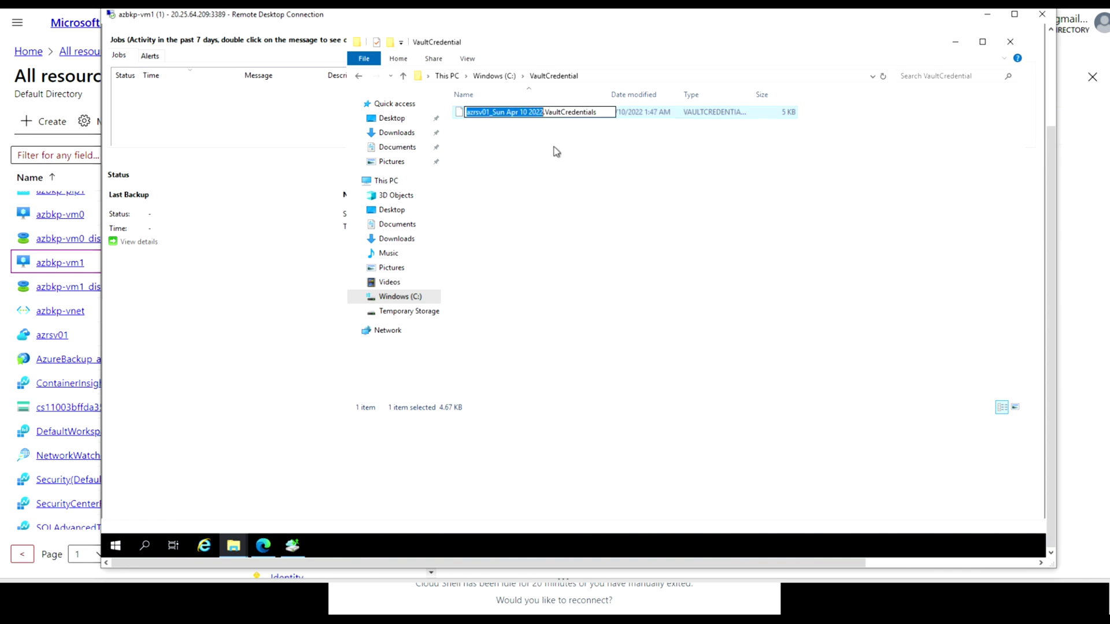
{"action": "type", "text": "test"}
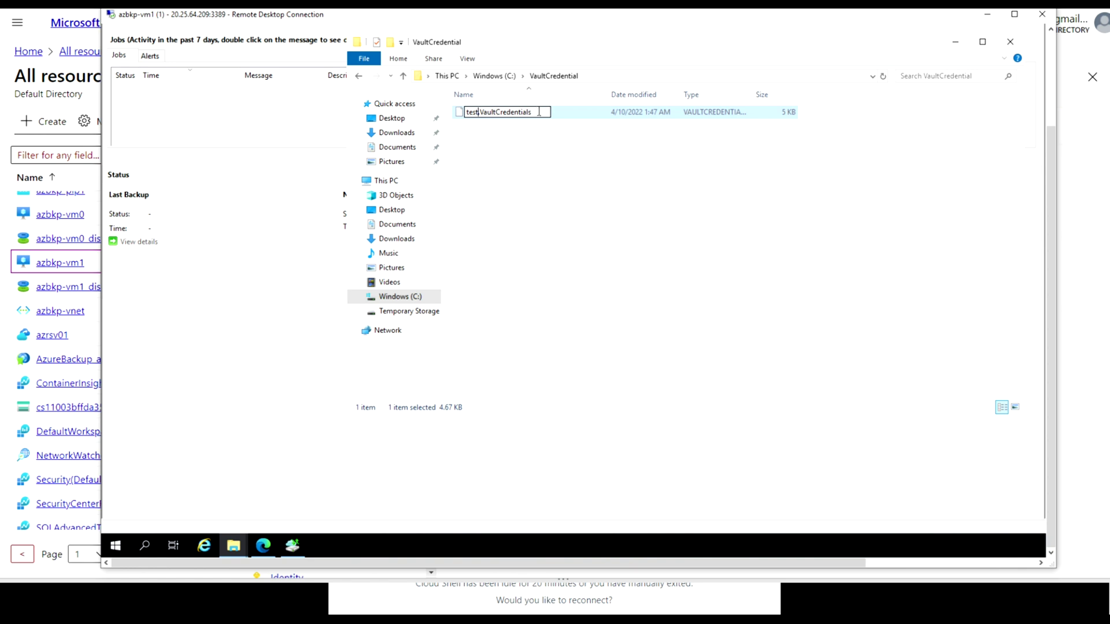
{"action": "left_click_drag", "start_coordinate": [538, 112], "coordinate": [482, 110]}
{"action": "key", "text": "BackSpace"}
{"action": "key", "text": "BackSpace"}
{"action": "type", "text": "vc"}
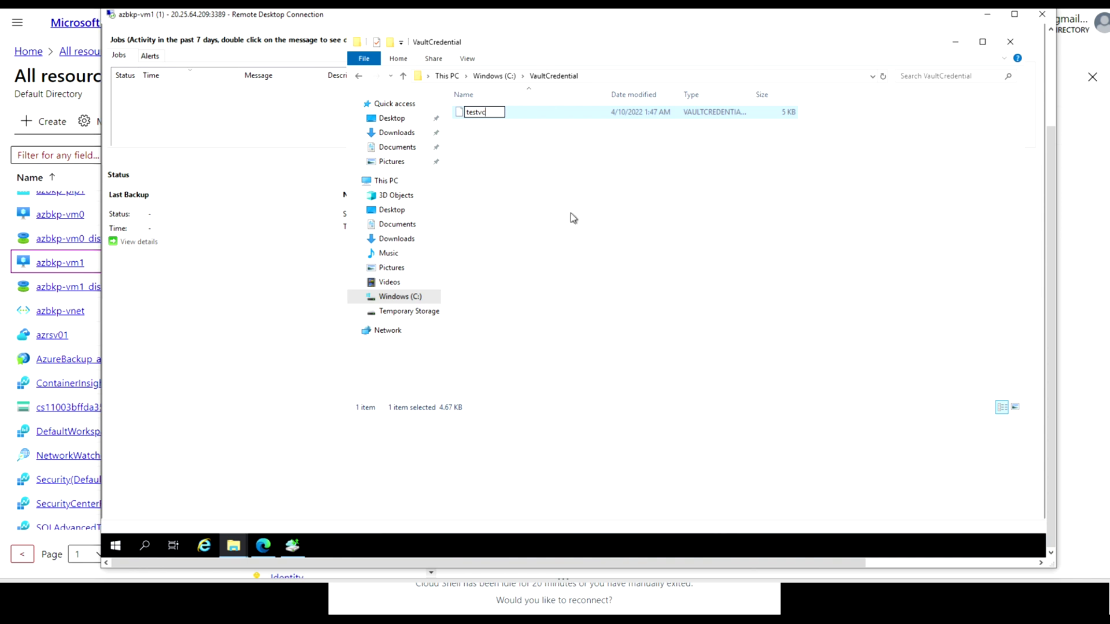
{"action": "key", "text": "Return"}
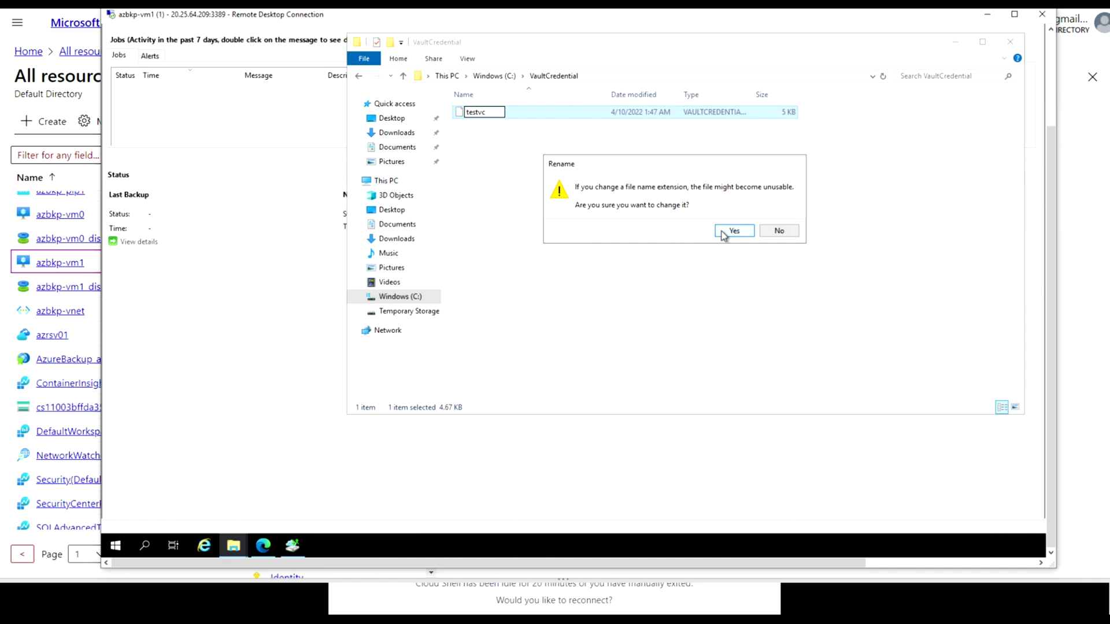
{"action": "left_click", "coordinate": [780, 230]}
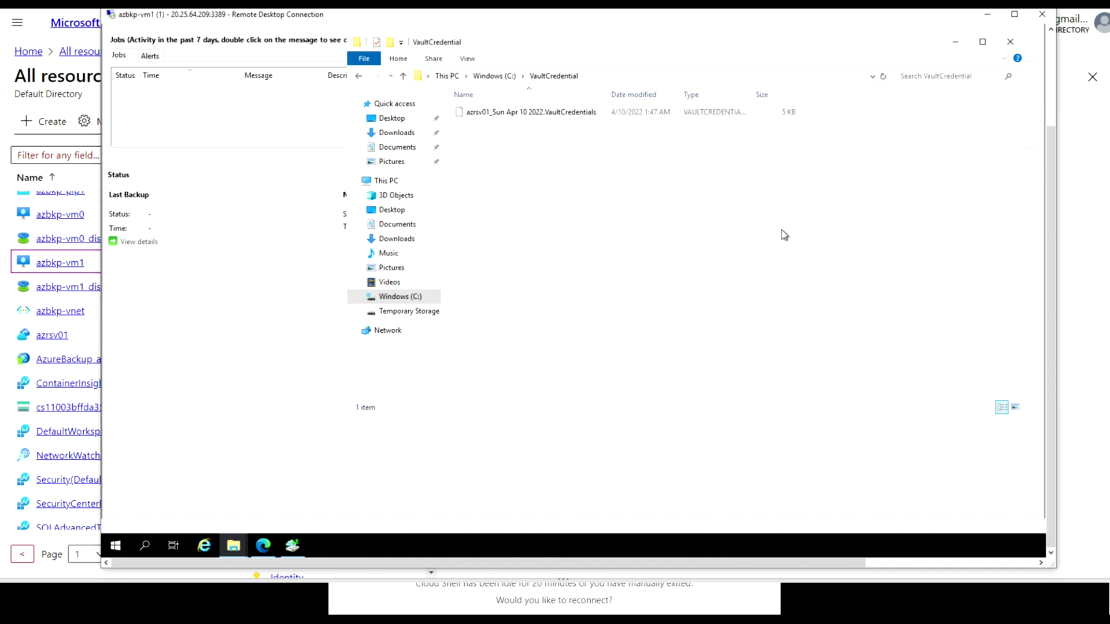
Rename the pasted file to test.VaultCredentials and return to the backup agent
{"action": "right_click", "coordinate": [539, 115]}
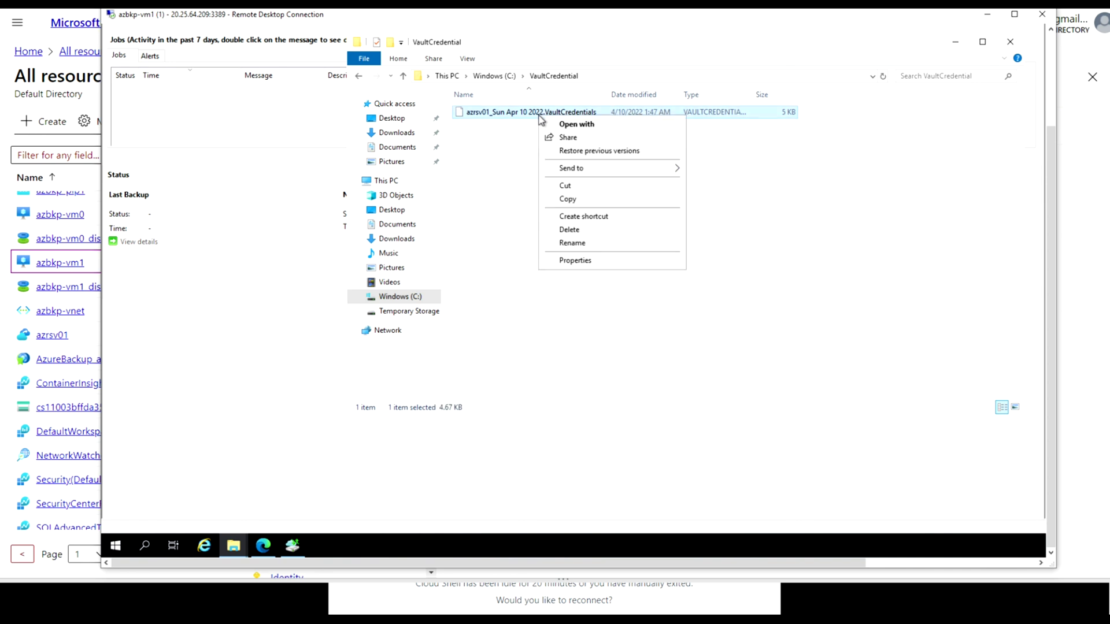
{"action": "left_click", "coordinate": [574, 244]}
{"action": "type", "text": "test"}
{"action": "key", "text": "Return"}
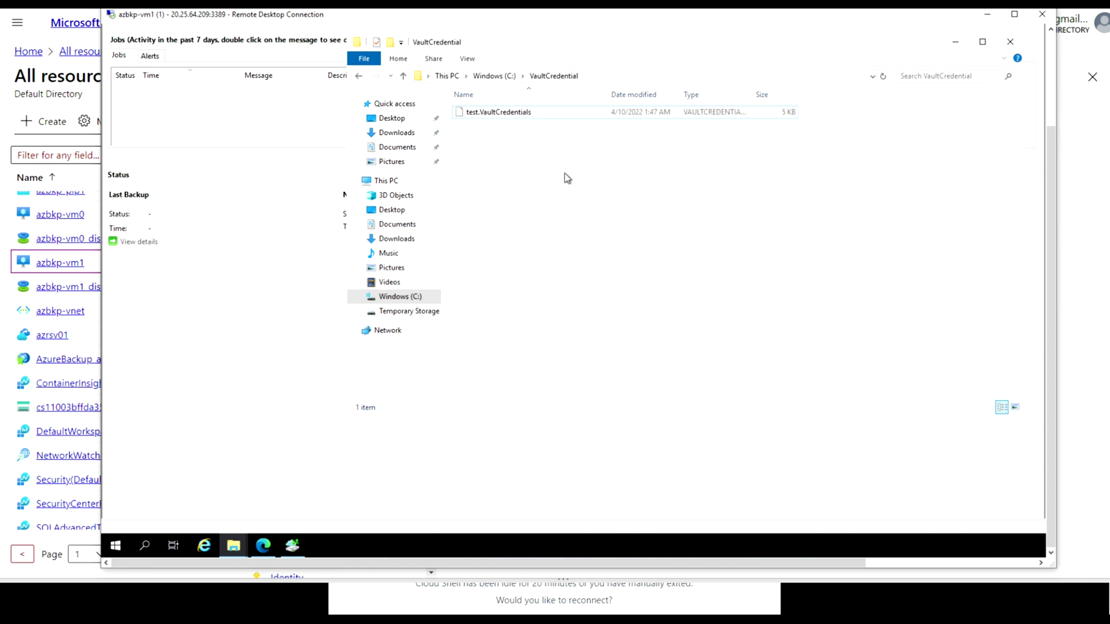
{"action": "left_click", "coordinate": [292, 546]}
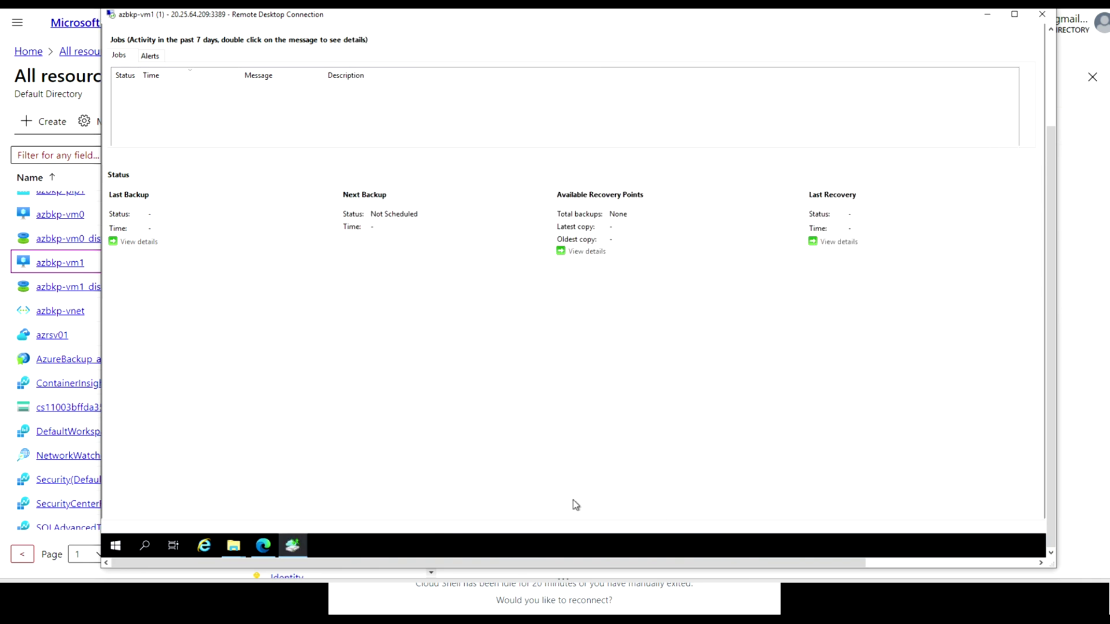
Start the Schedule Backup Wizard and select only C:\VaultCredential\test.VaultCredentials as the backup item
{"action": "left_click_drag", "start_coordinate": [709, 566], "coordinate": [1048, 562]}
{"action": "left_click_drag", "start_coordinate": [1054, 193], "coordinate": [1053, 63]}
{"action": "left_click", "coordinate": [889, 121]}
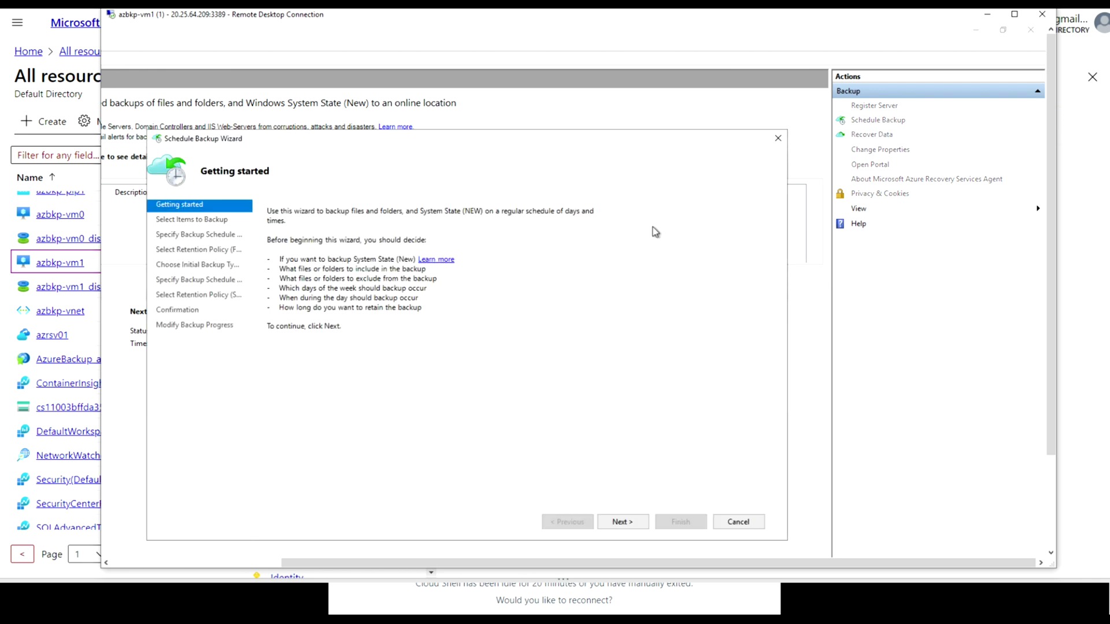
{"action": "left_click", "coordinate": [625, 523]}
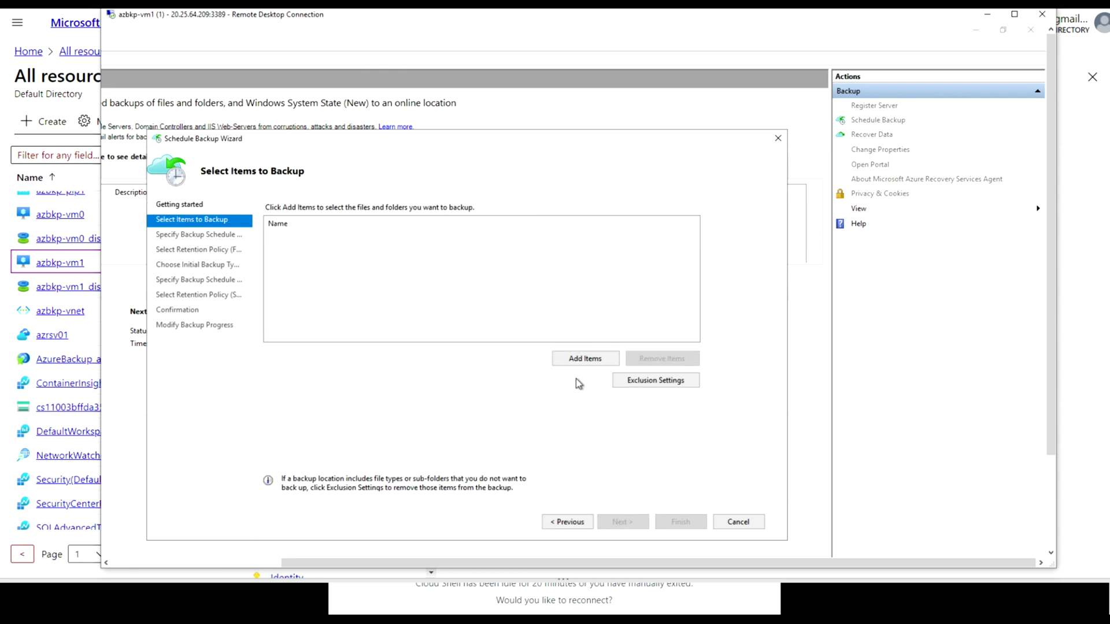
{"action": "left_click", "coordinate": [583, 362]}
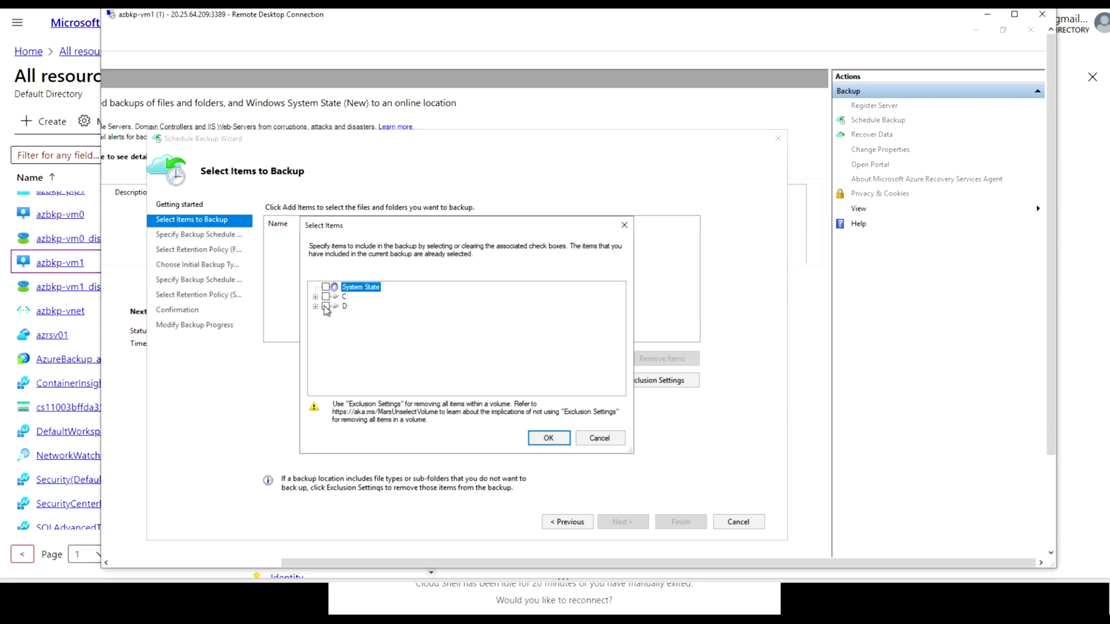
{"action": "left_click", "coordinate": [315, 297]}
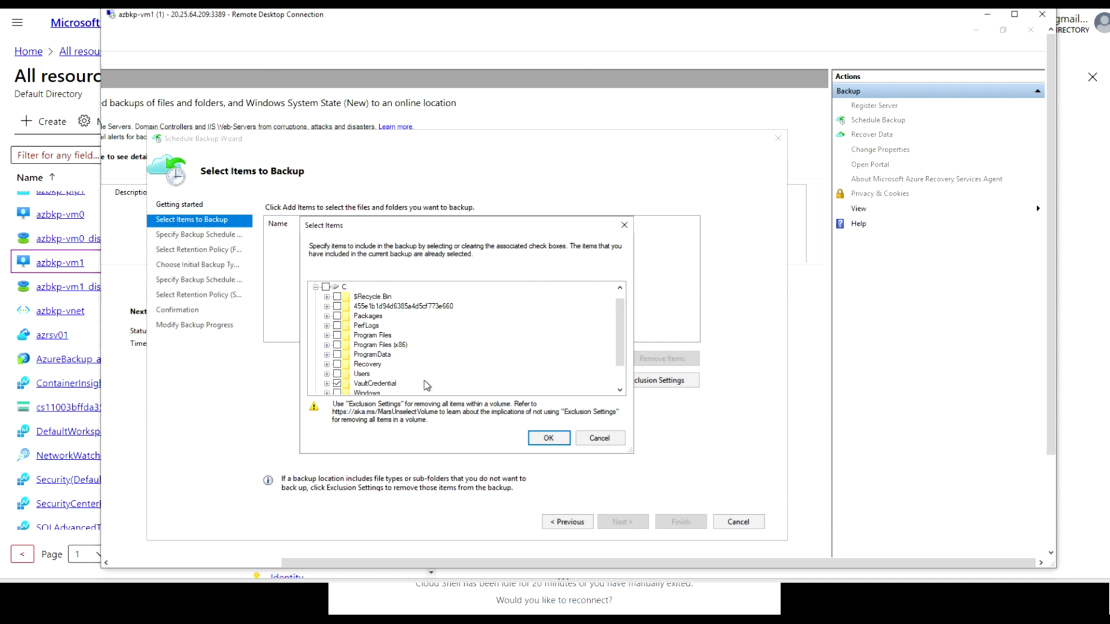
{"action": "left_click_drag", "start_coordinate": [619, 345], "coordinate": [618, 373]}
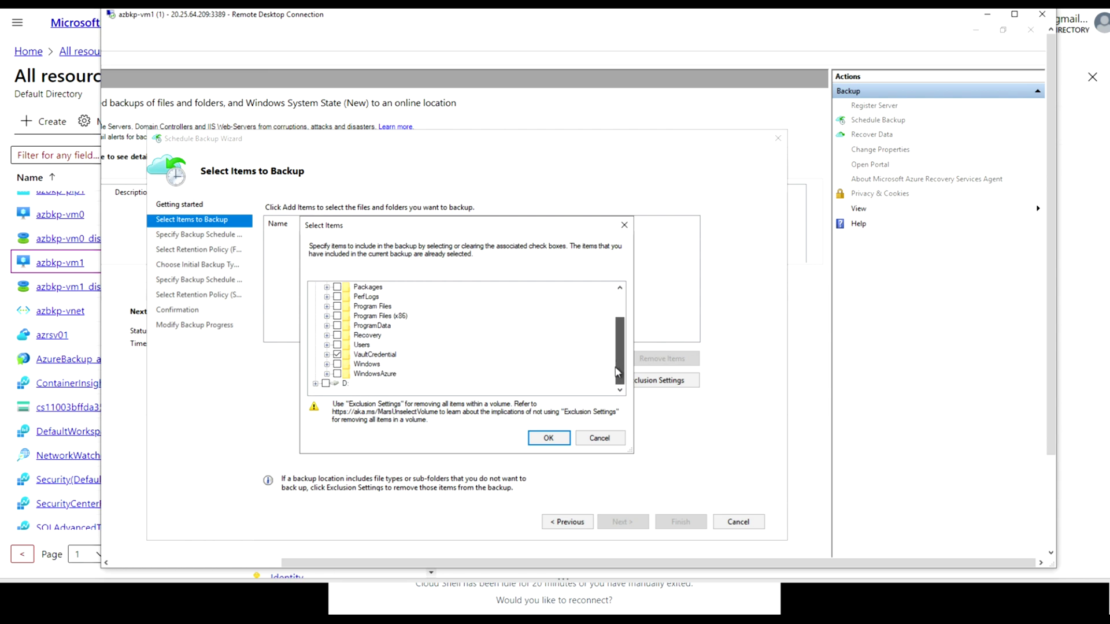
{"action": "left_click", "coordinate": [326, 355]}
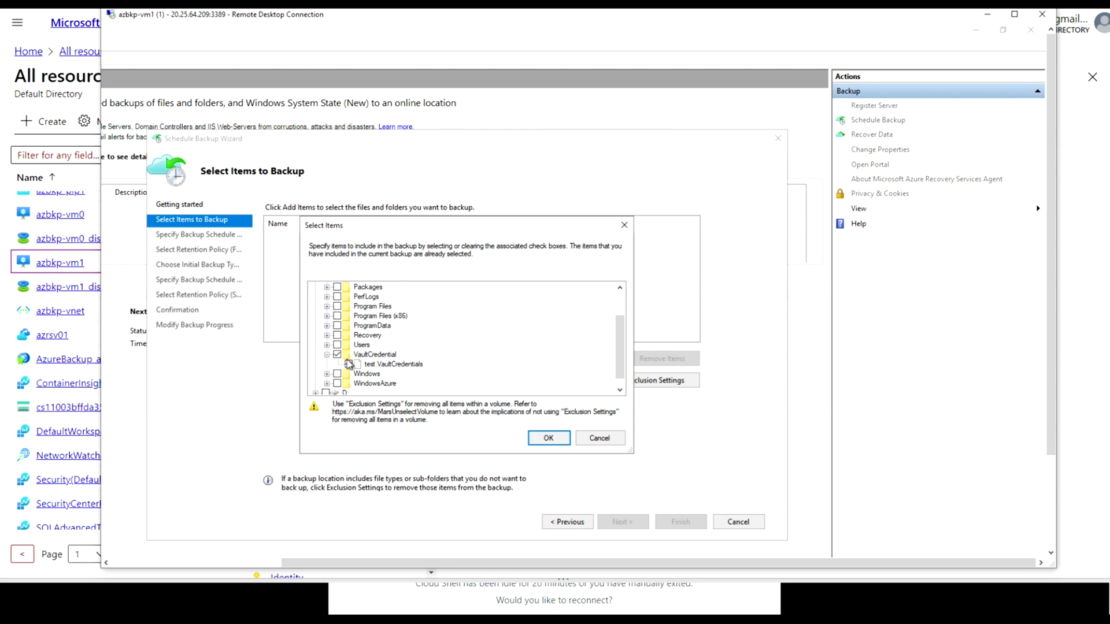
{"action": "left_click", "coordinate": [337, 355]}
{"action": "left_click", "coordinate": [549, 439]}
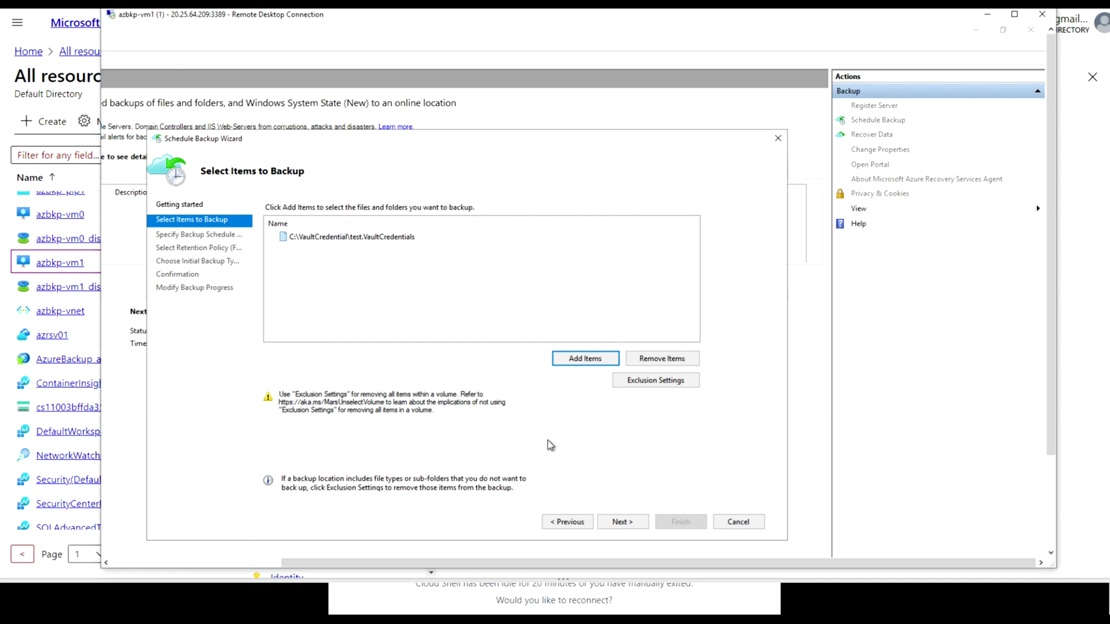
Set a daily 3:30 AM schedule, keeping 180-day retention and initial transfer over the network
{"action": "left_click", "coordinate": [621, 521]}
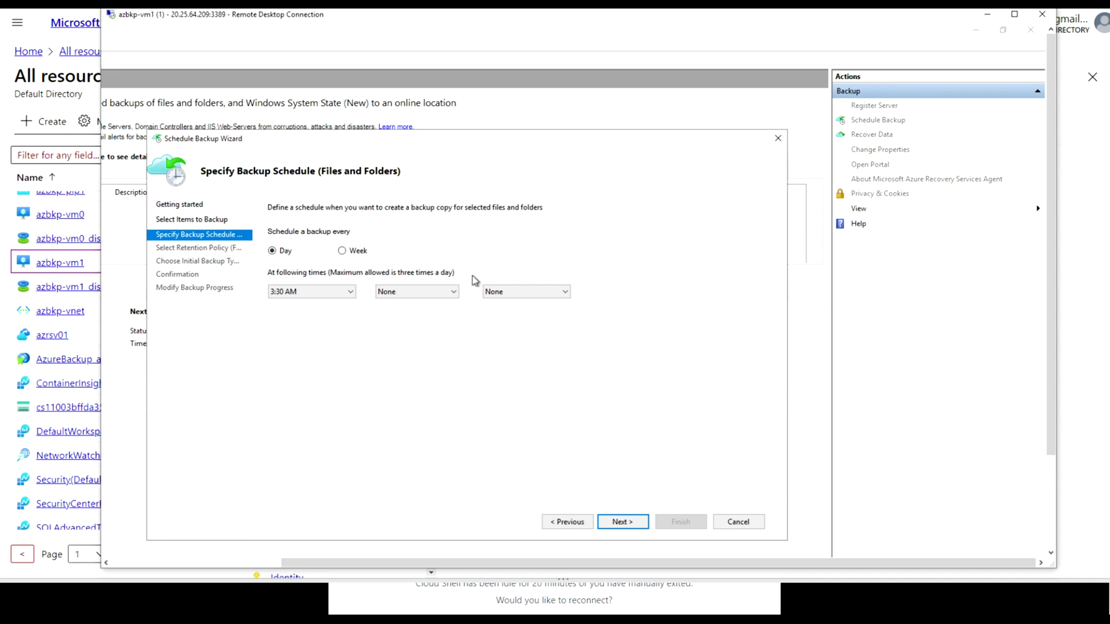
{"action": "left_click", "coordinate": [344, 252]}
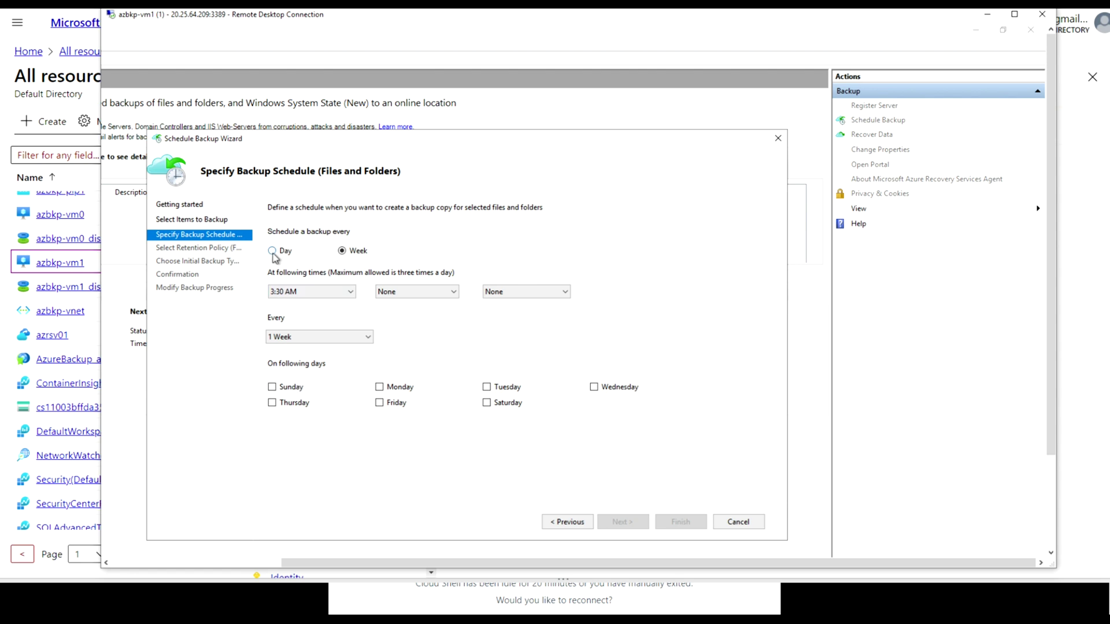
{"action": "left_click", "coordinate": [273, 252]}
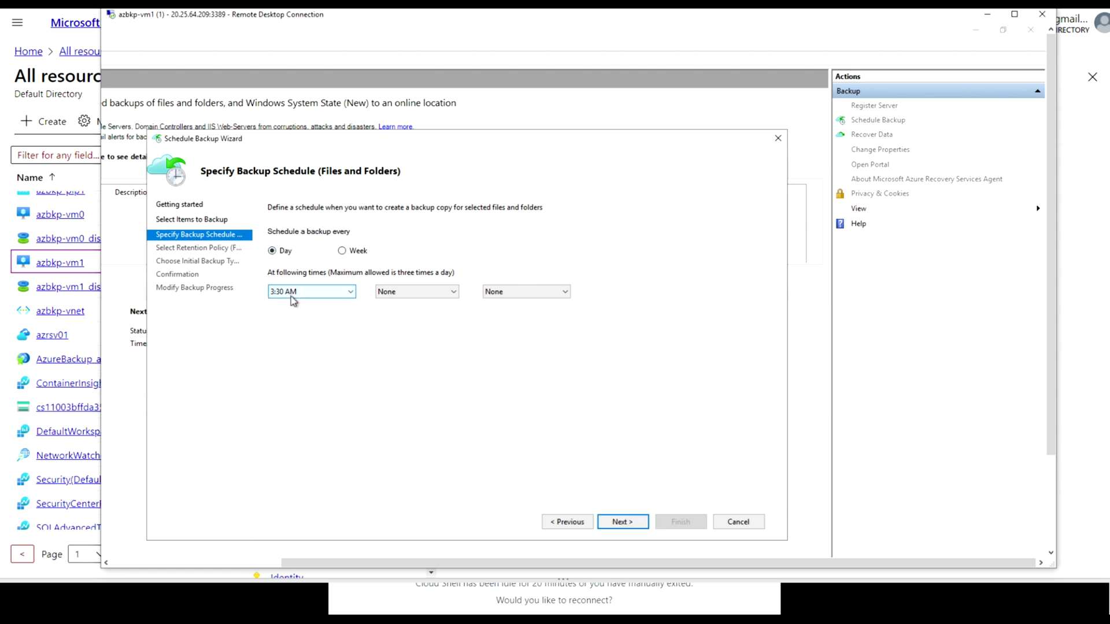
{"action": "left_click", "coordinate": [621, 523]}
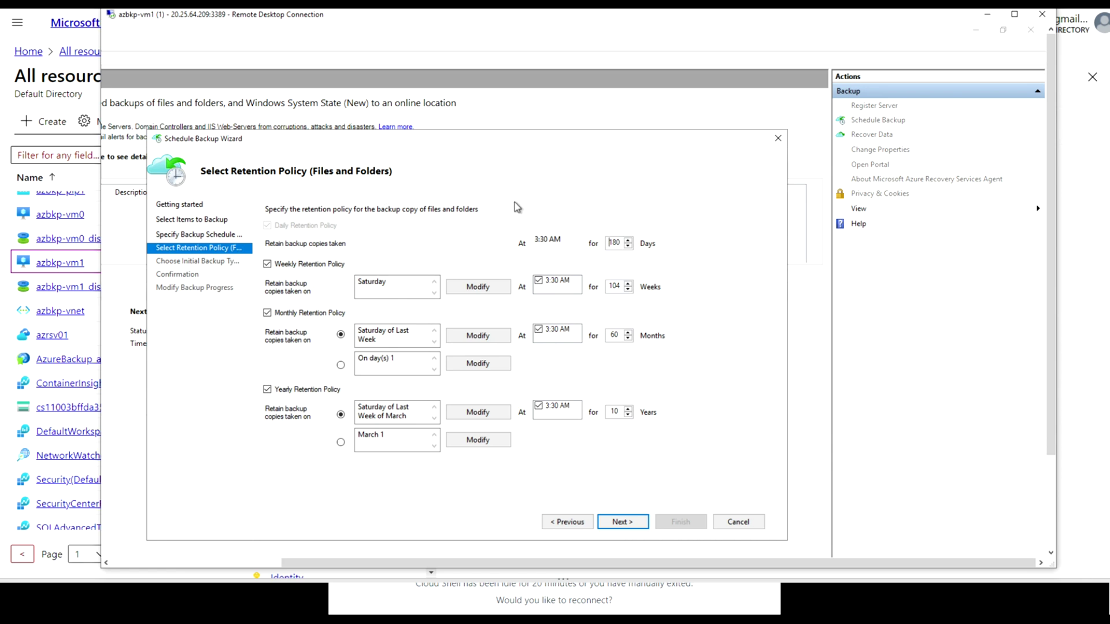
{"action": "left_click", "coordinate": [622, 525]}
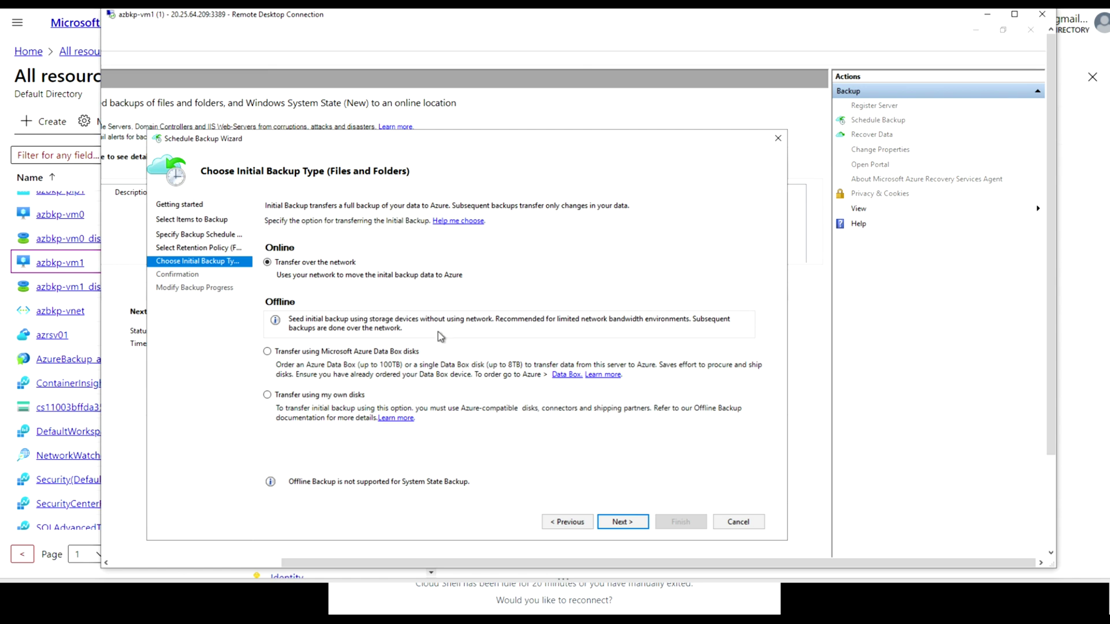
{"action": "left_click", "coordinate": [629, 525]}
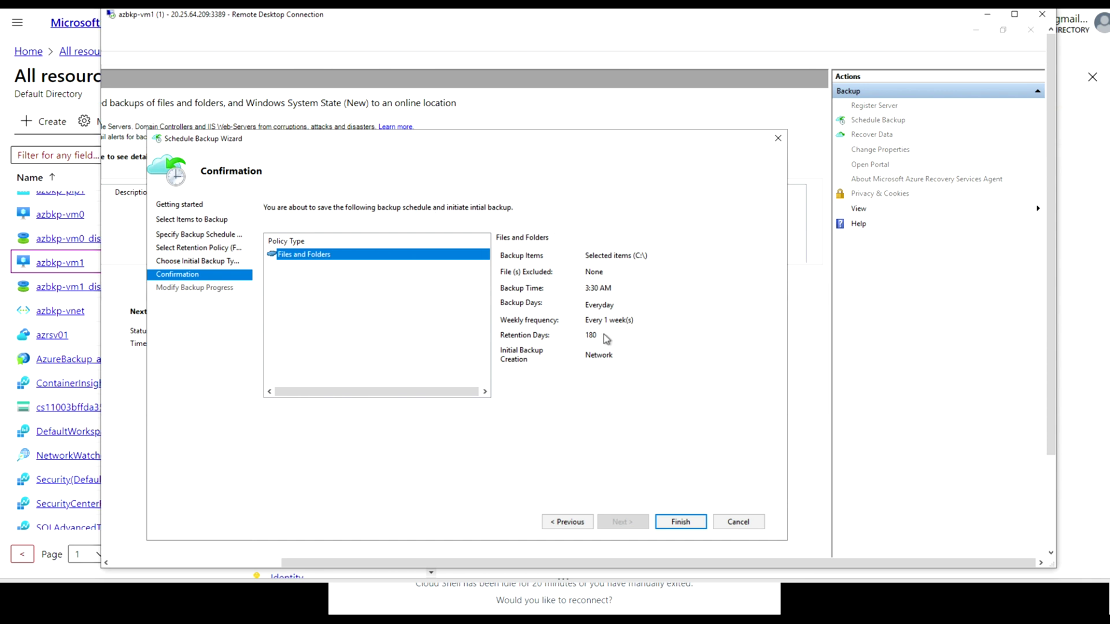
Finish the wizard to save the Files and Folders backup schedule, then close it
{"action": "left_click", "coordinate": [681, 522]}
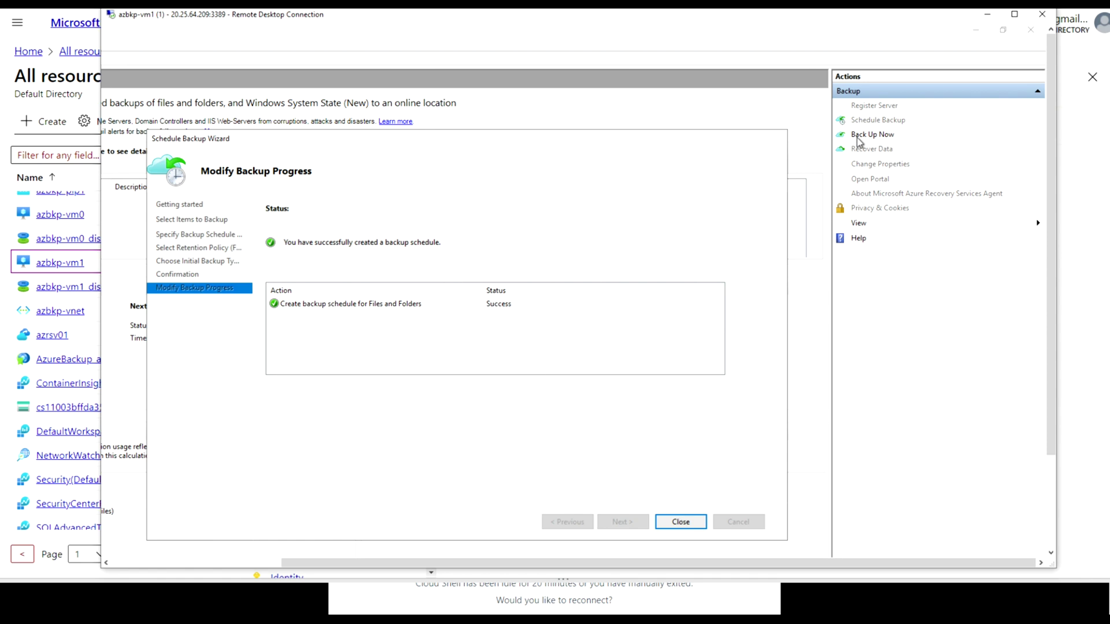
{"action": "left_click", "coordinate": [681, 522]}
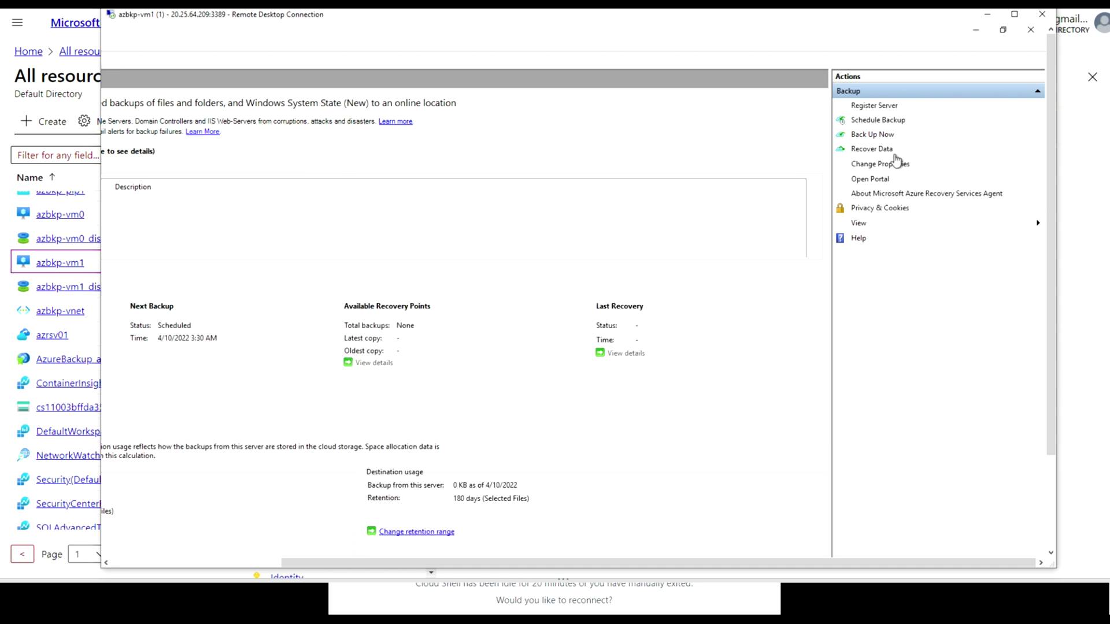
Run Back Up Now for Files and Folders, retained until 5/10/2022, and close once 19.43 MB transfers
{"action": "left_click", "coordinate": [883, 137]}
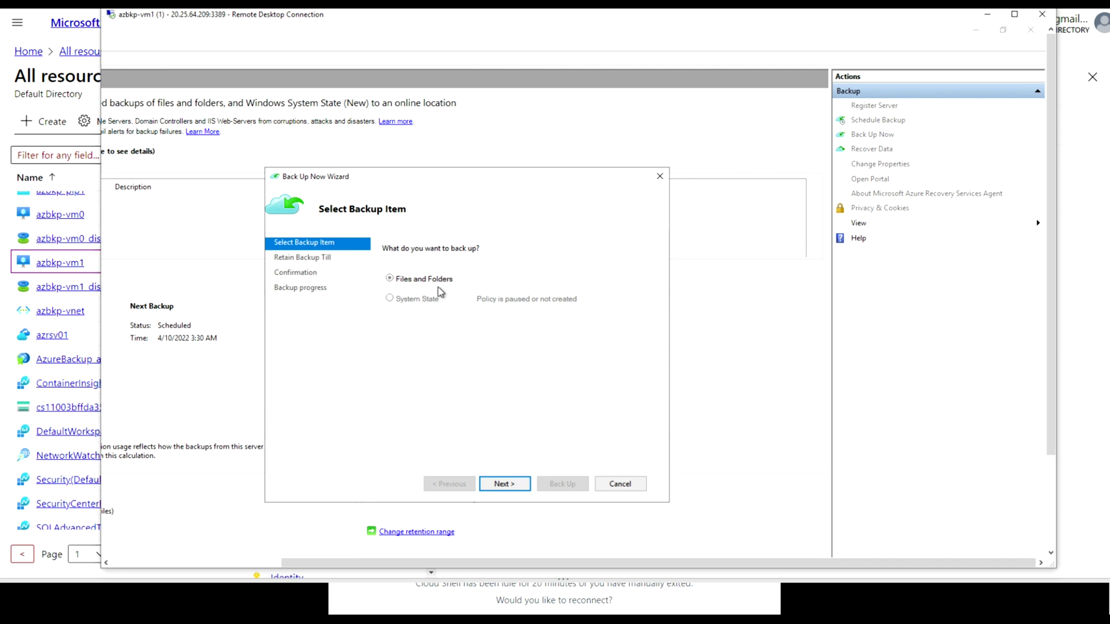
{"action": "left_click", "coordinate": [501, 485]}
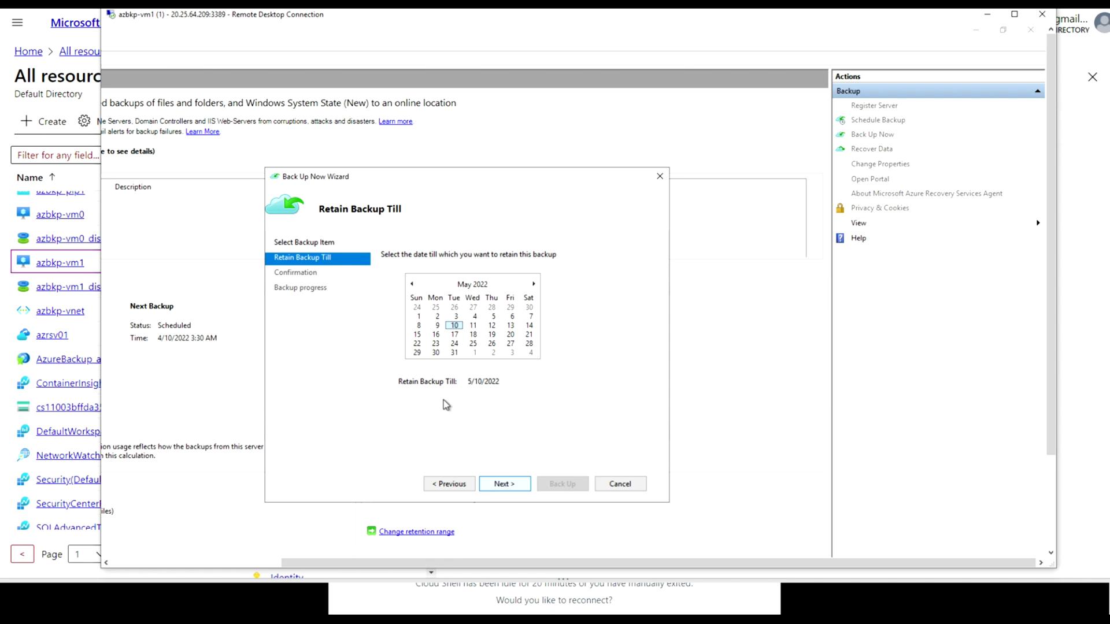
{"action": "left_click", "coordinate": [507, 486]}
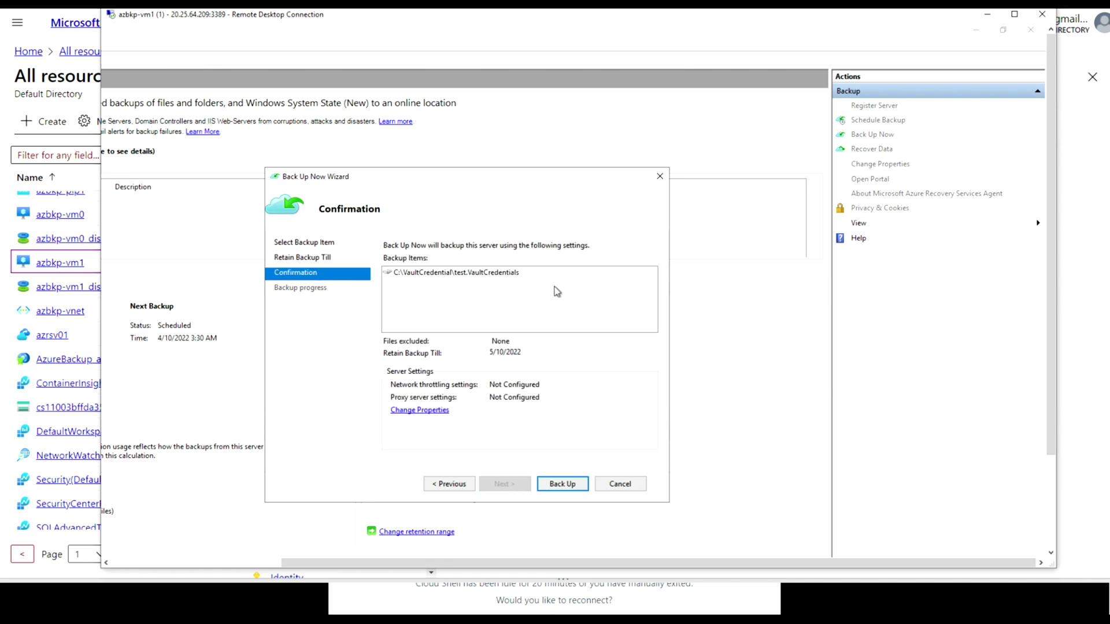
{"action": "left_click", "coordinate": [562, 483]}
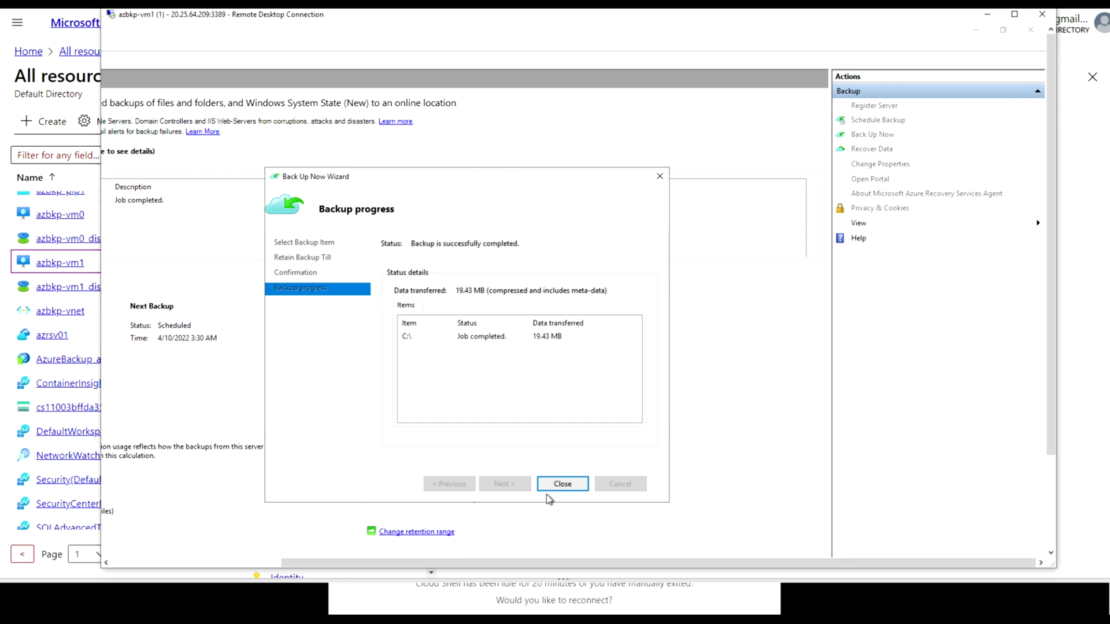
{"action": "left_click", "coordinate": [561, 489]}
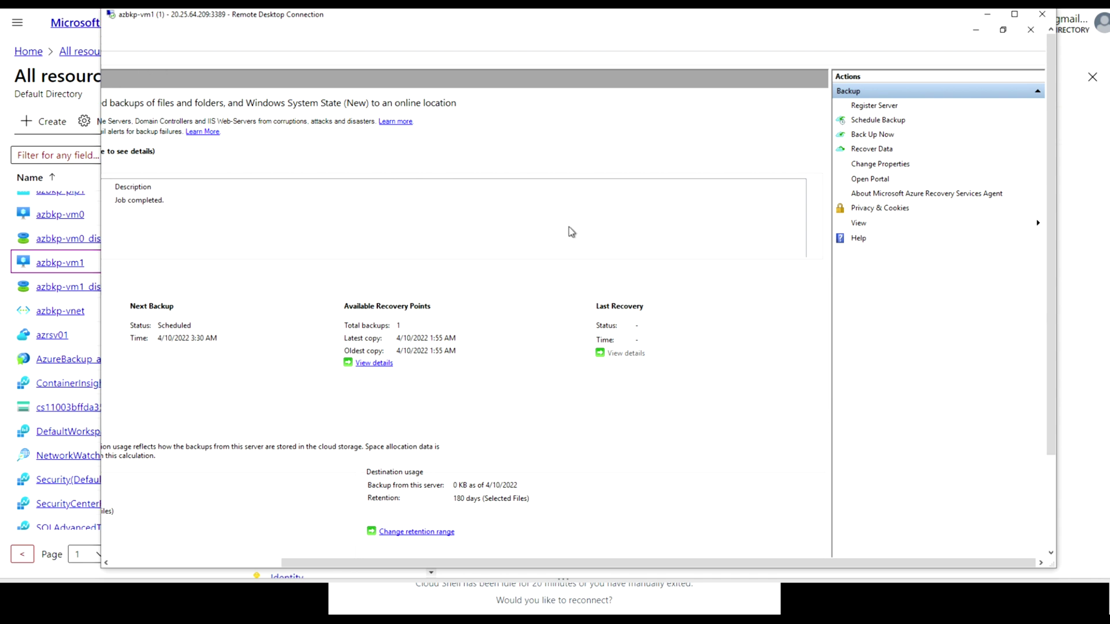
In the portal, go from Home to vault azrsv01's Backup items and list Azure Backup Agent items
{"action": "left_click_drag", "start_coordinate": [1049, 365], "coordinate": [1025, 512]}
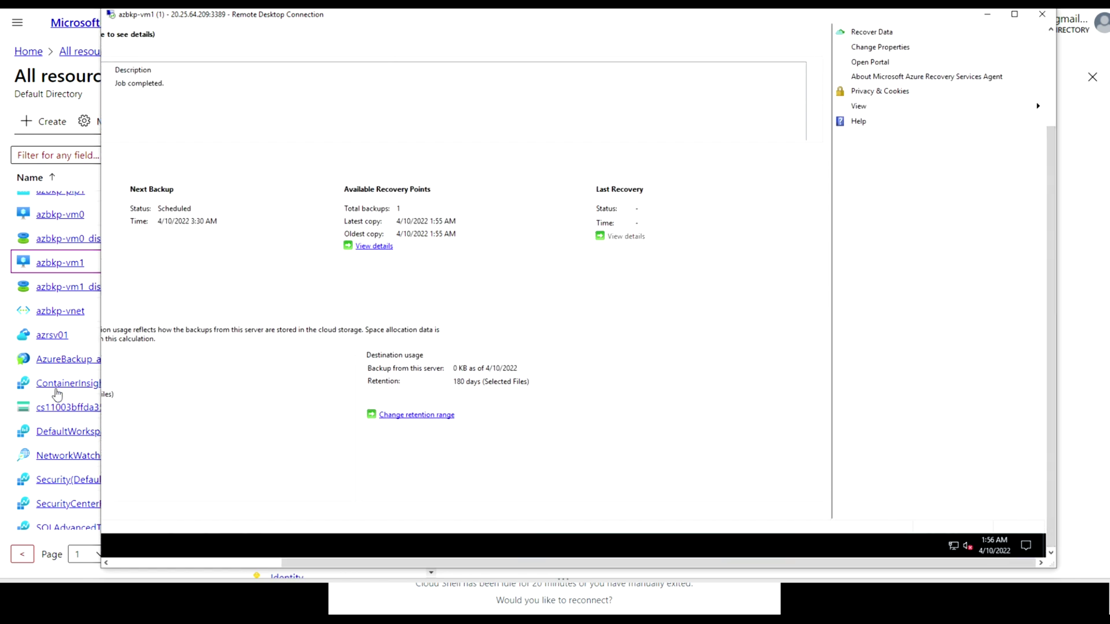
{"action": "left_click", "coordinate": [16, 336]}
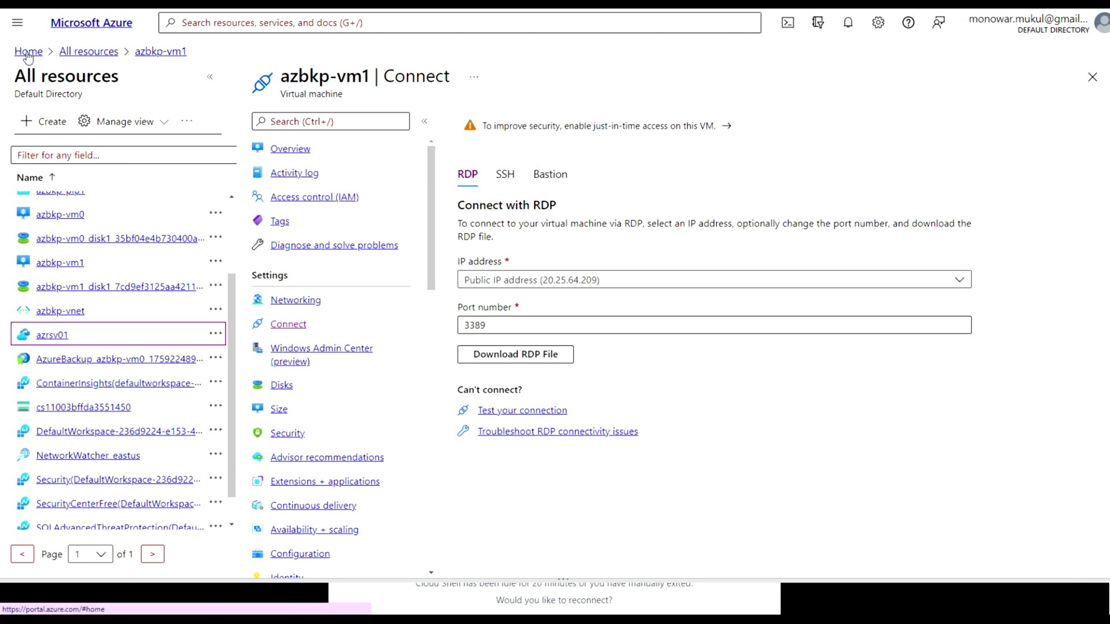
{"action": "left_click", "coordinate": [28, 51]}
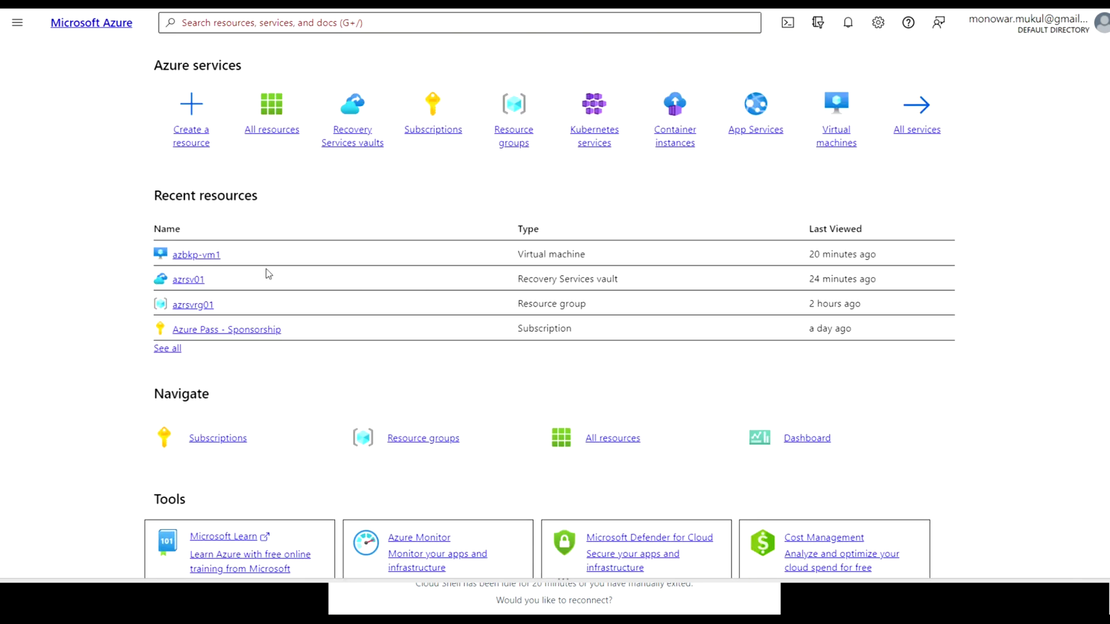
{"action": "left_click", "coordinate": [188, 280]}
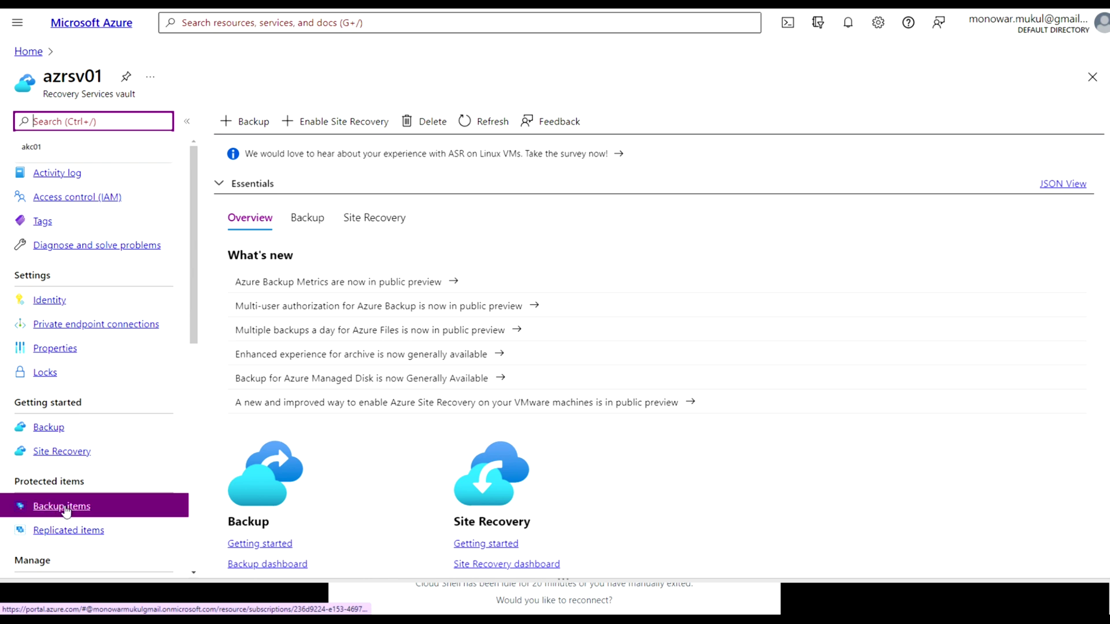
{"action": "left_click", "coordinate": [64, 511]}
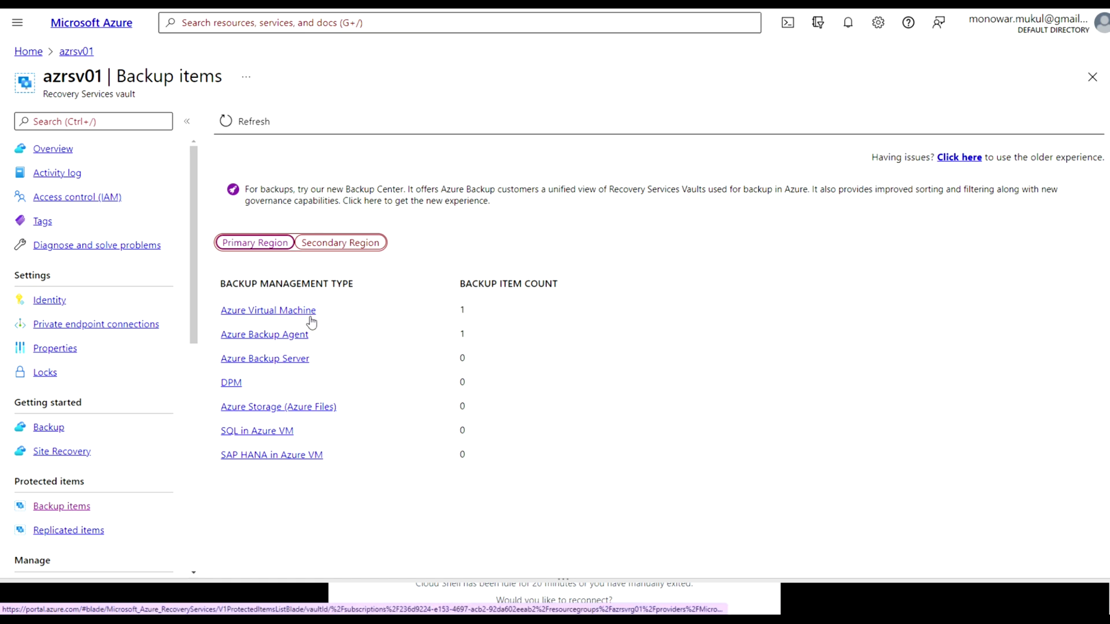
{"action": "left_click", "coordinate": [280, 339]}
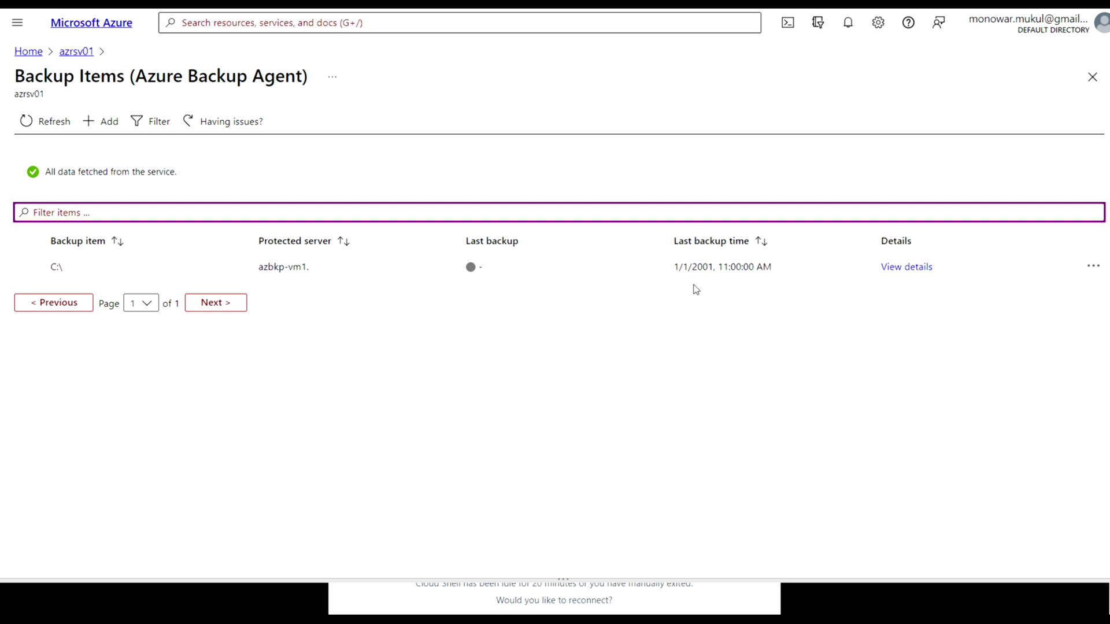
View the C:\ item's recovery point details, return to azrsv01 Backup items, then switch to the remote session
{"action": "left_click_drag", "start_coordinate": [317, 271], "coordinate": [260, 273]}
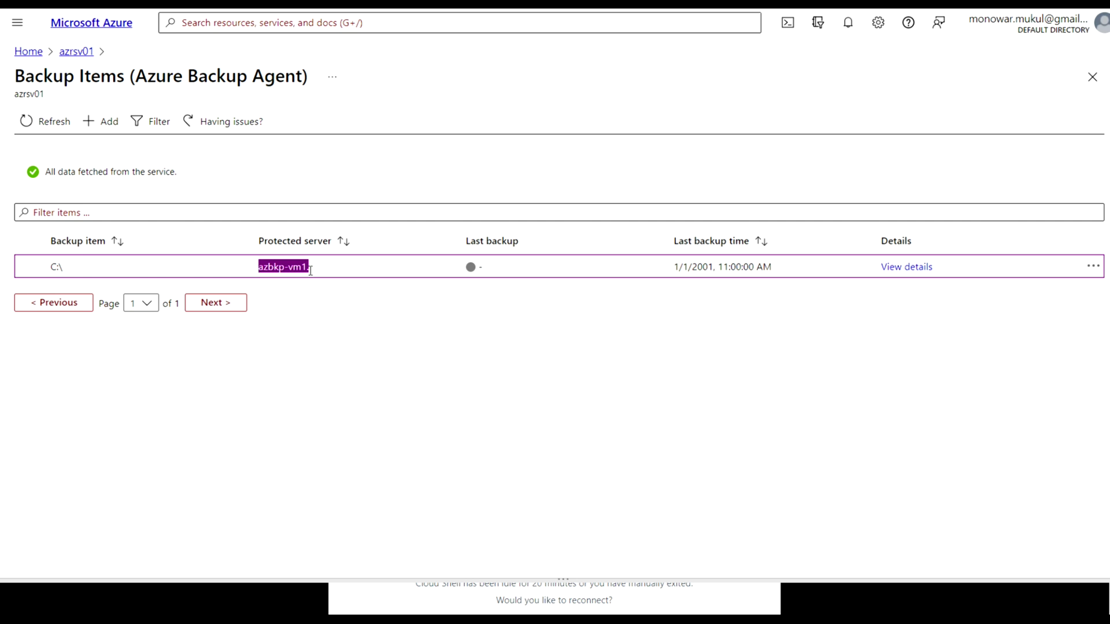
{"action": "left_click", "coordinate": [912, 266]}
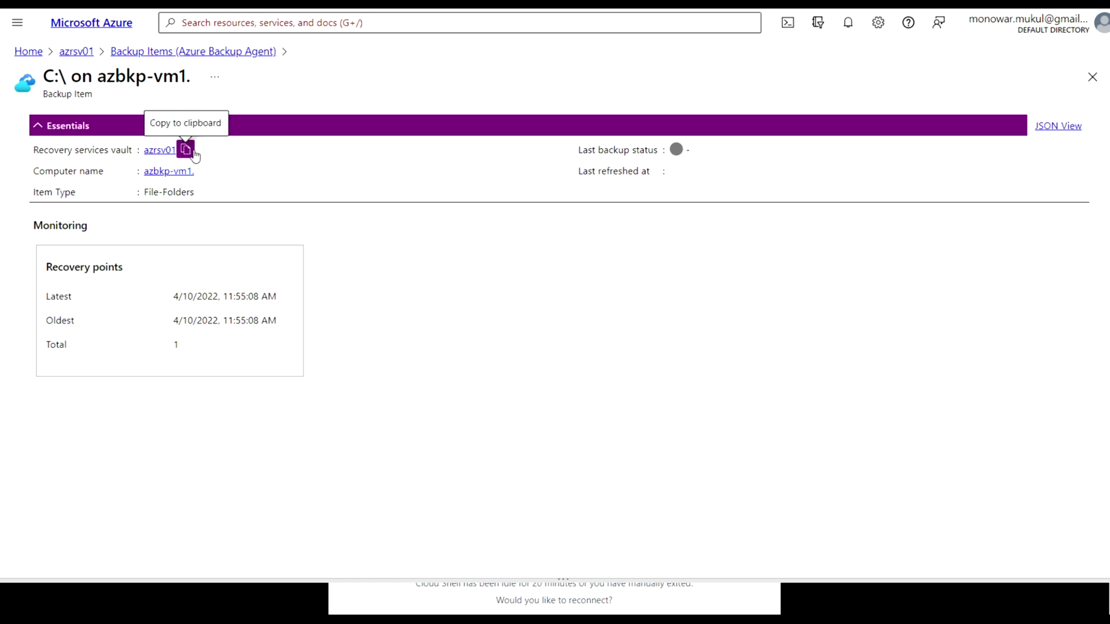
{"action": "left_click", "coordinate": [188, 53]}
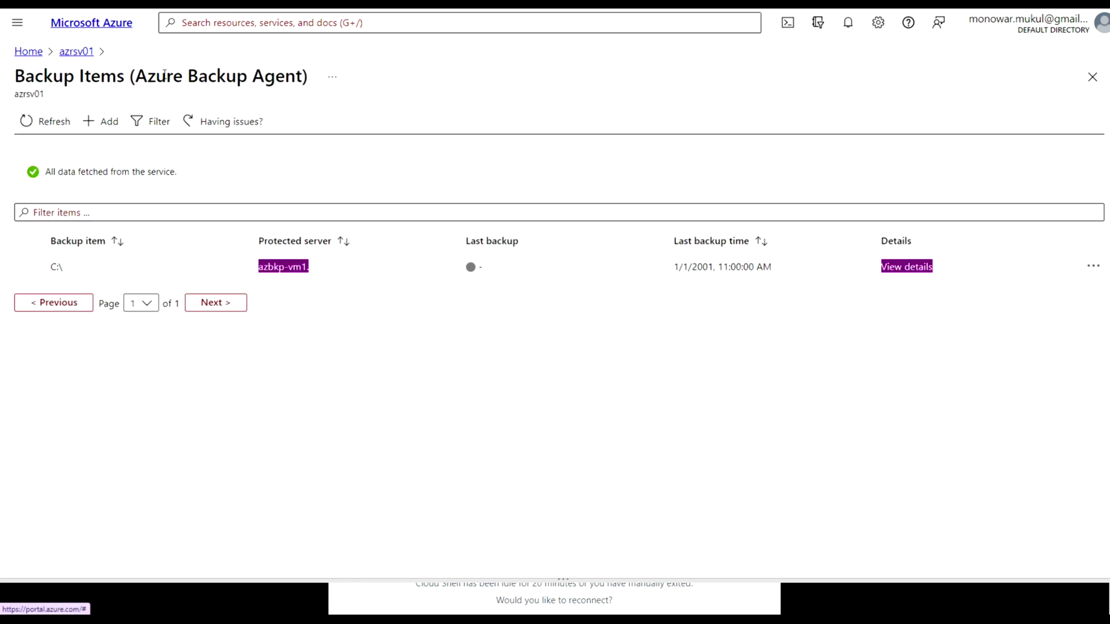
{"action": "left_click", "coordinate": [84, 52]}
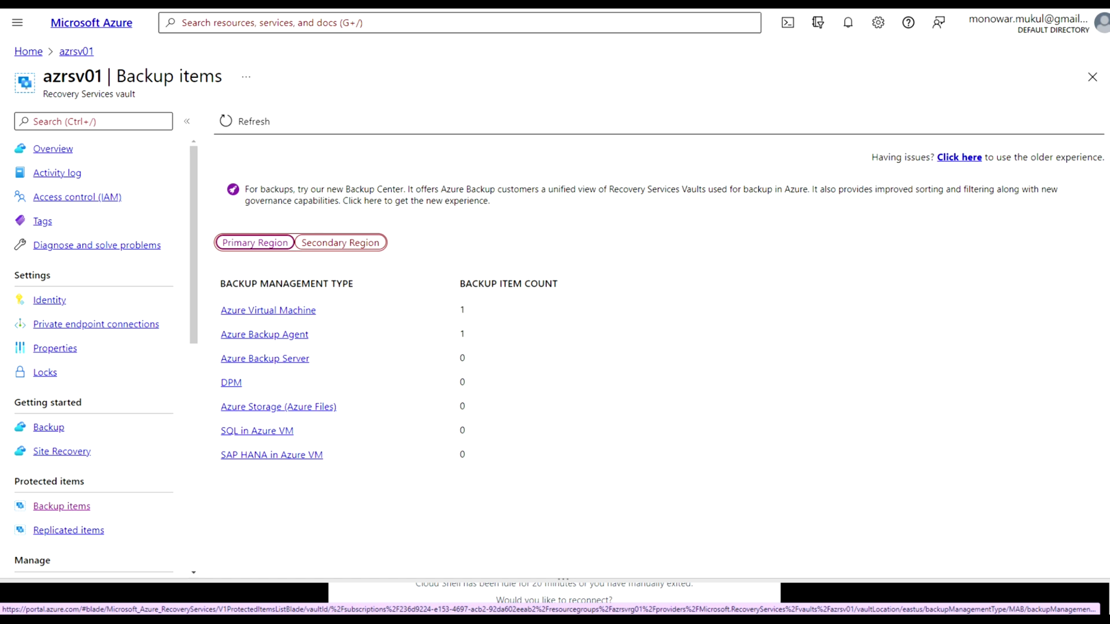
{"action": "key", "text": "alt+Tab"}
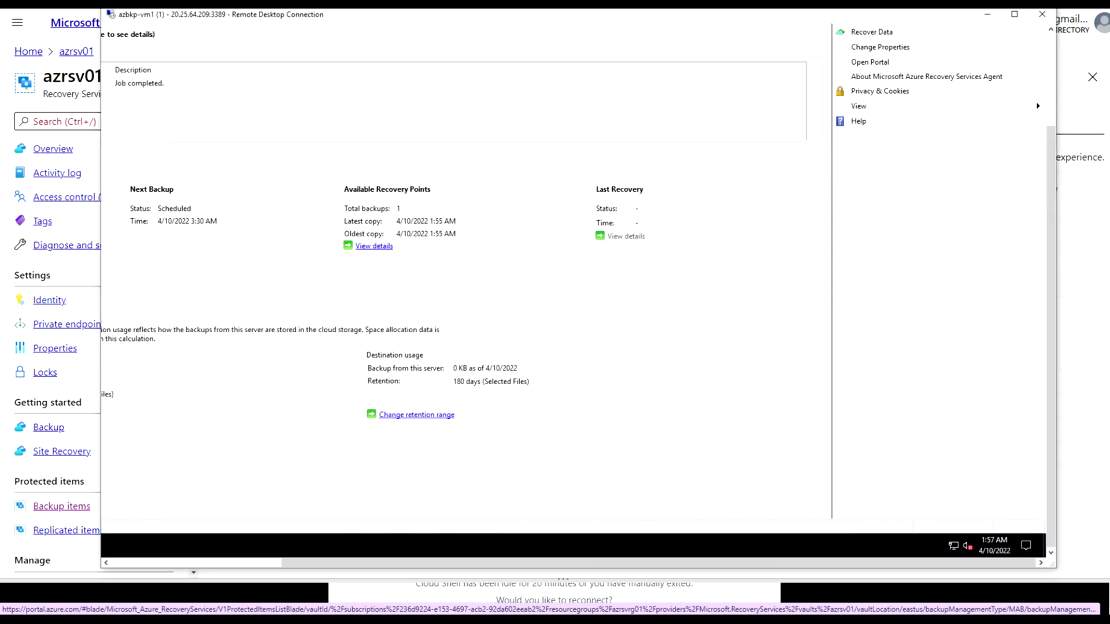
{"action": "key", "text": "alt+Tab"}
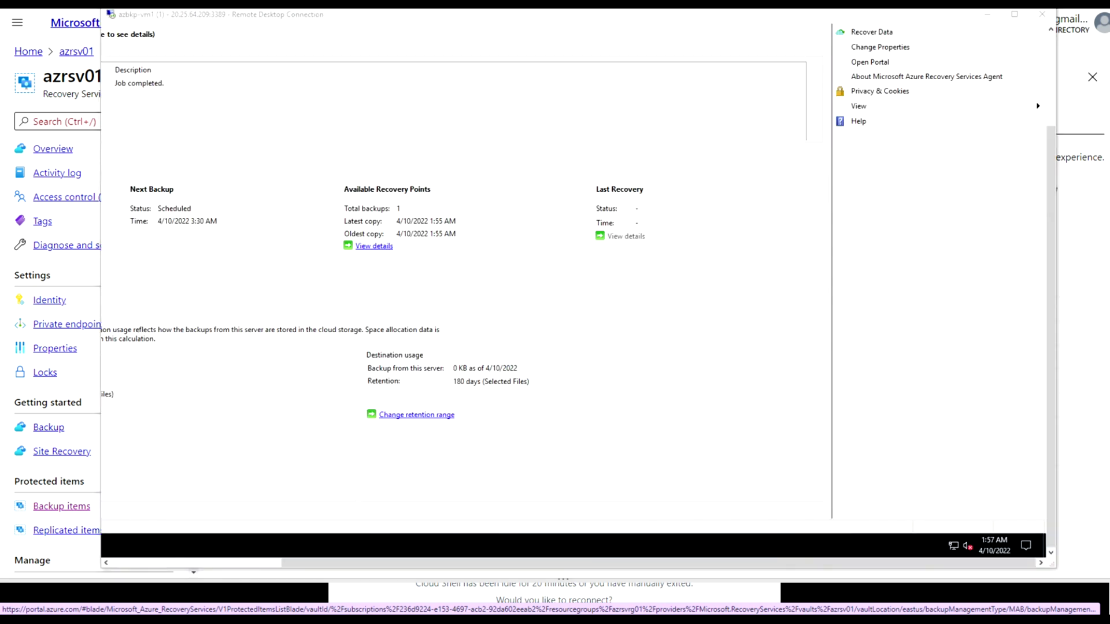